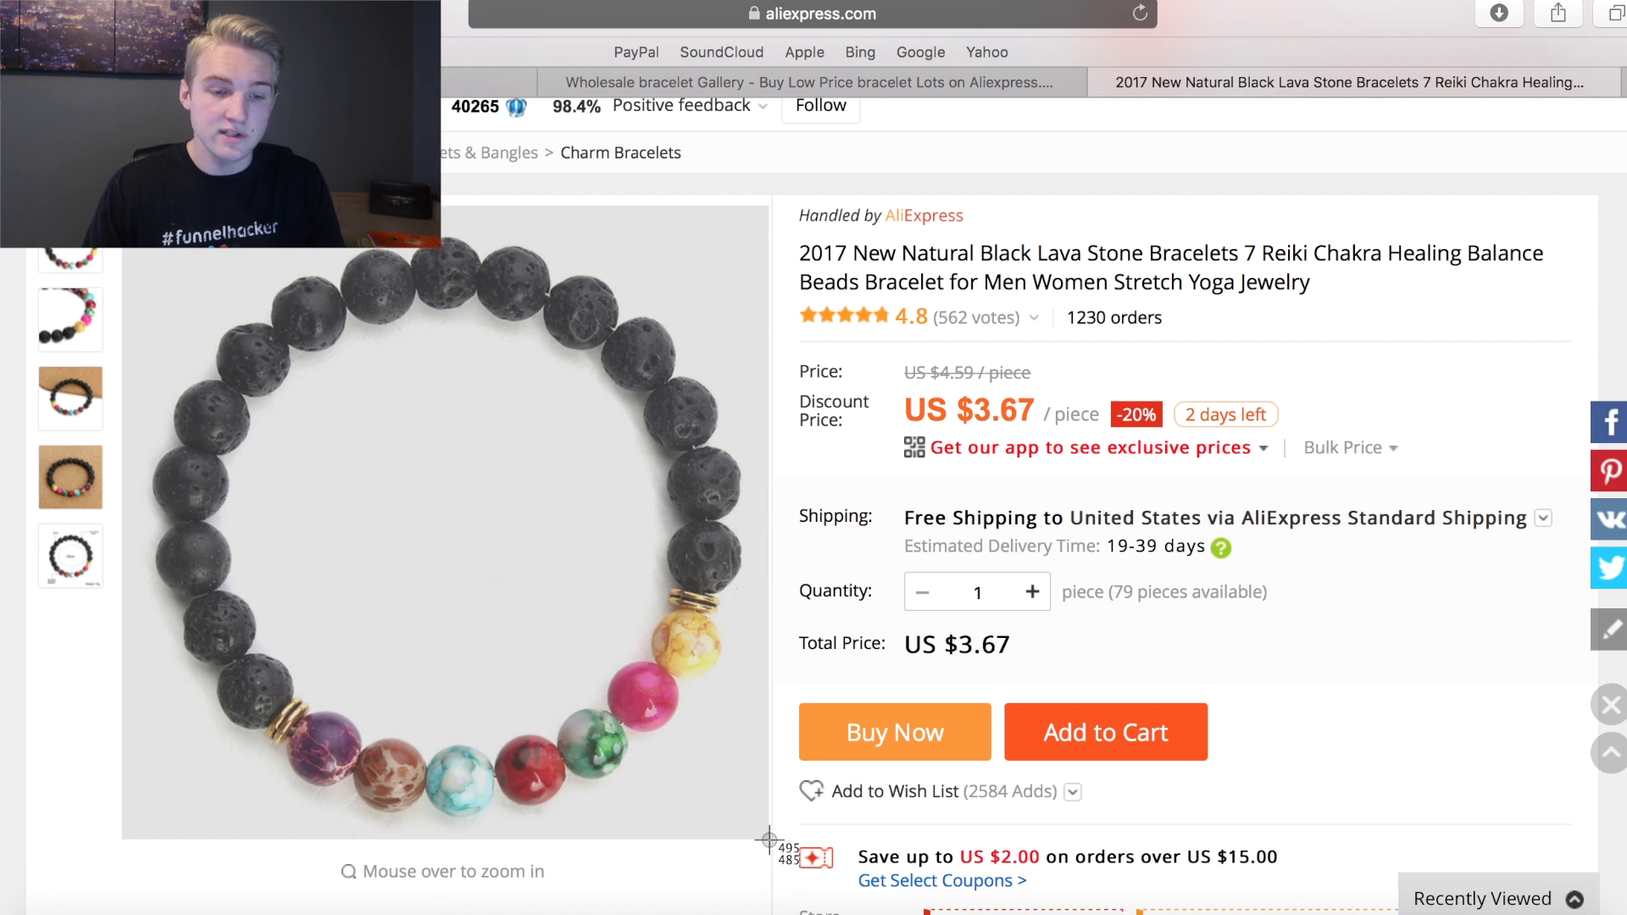
# Capture area screenshots of the bracelet listing's second and third photos, the bead close-up and the cork board edge shot.
pyautogui.click(61, 326)
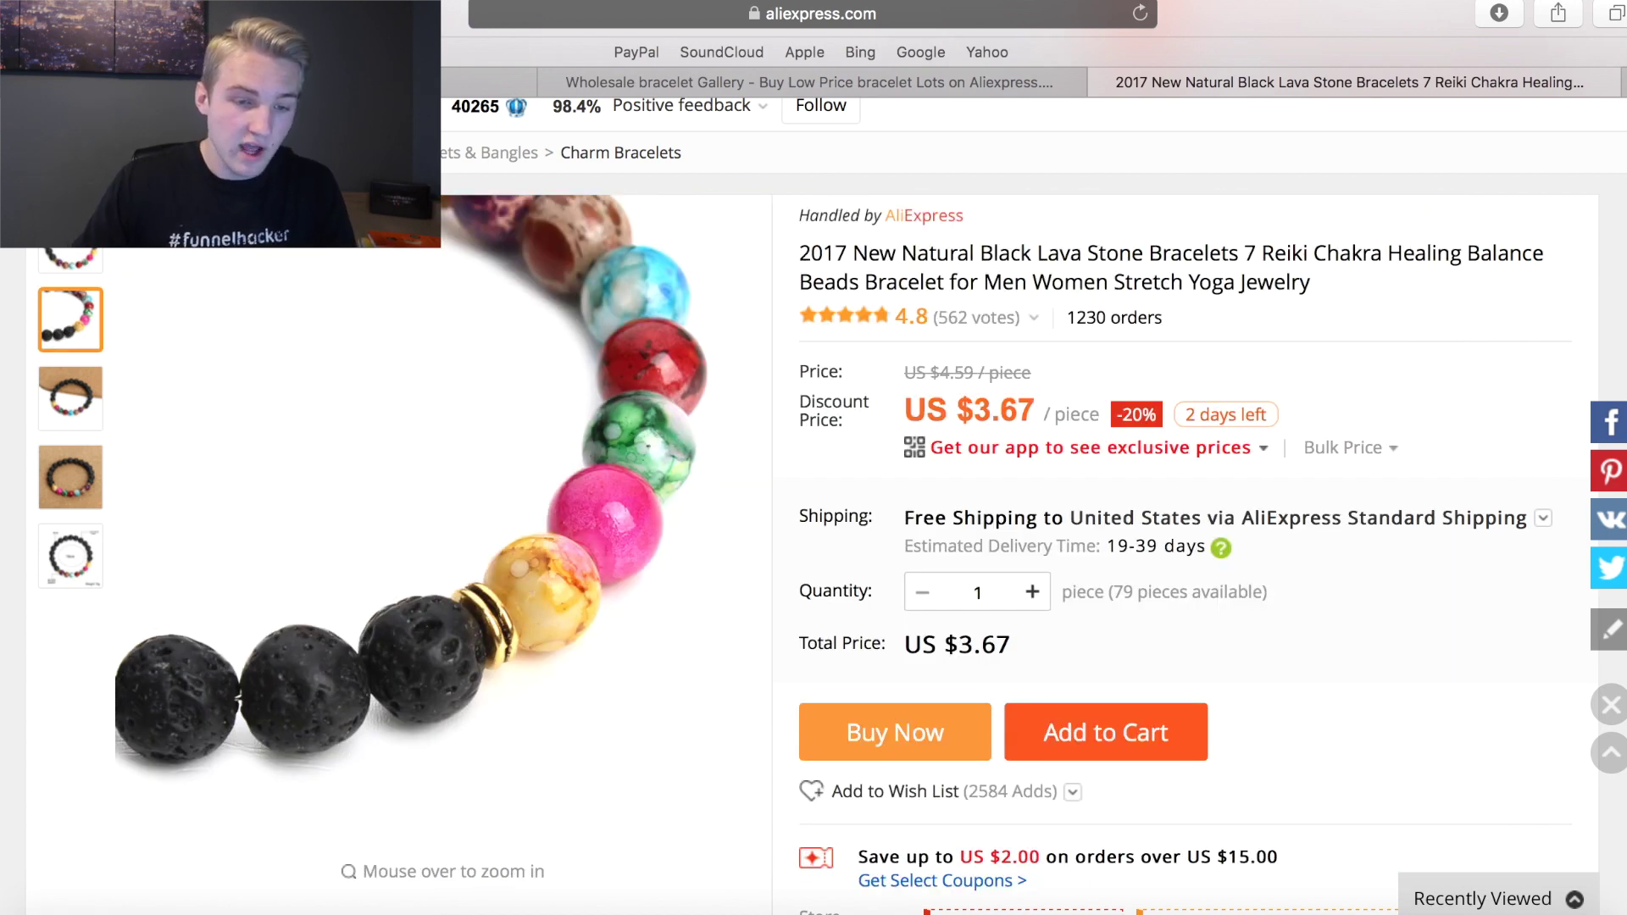
pyautogui.moveTo(117, 197); pyautogui.dragTo(770, 792)
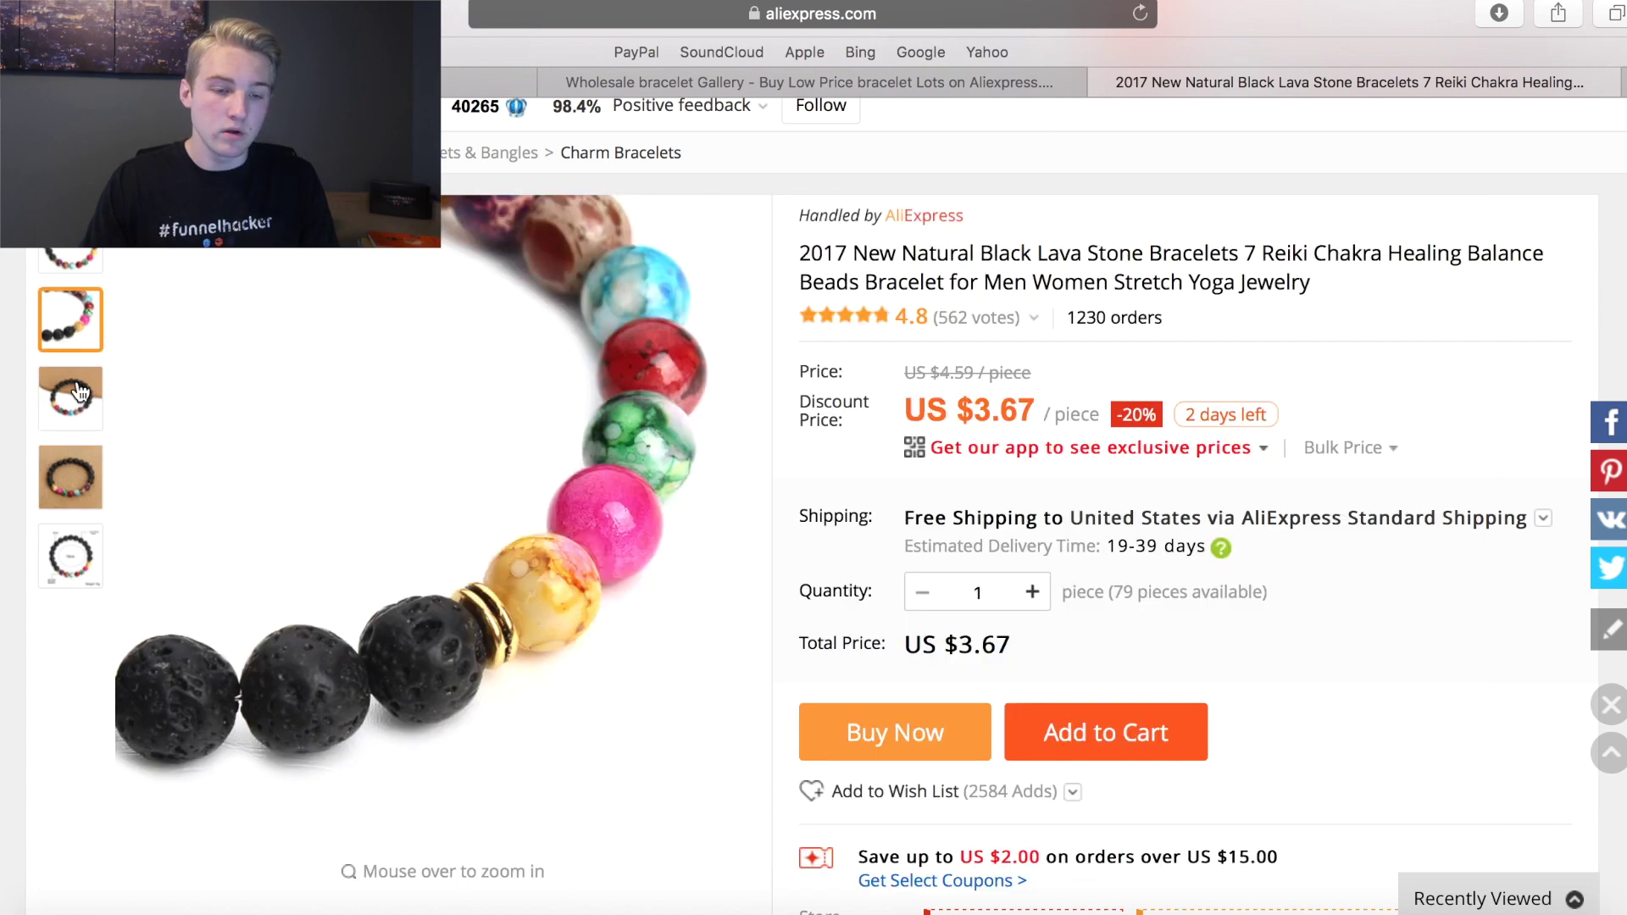
pyautogui.moveTo(59, 416)
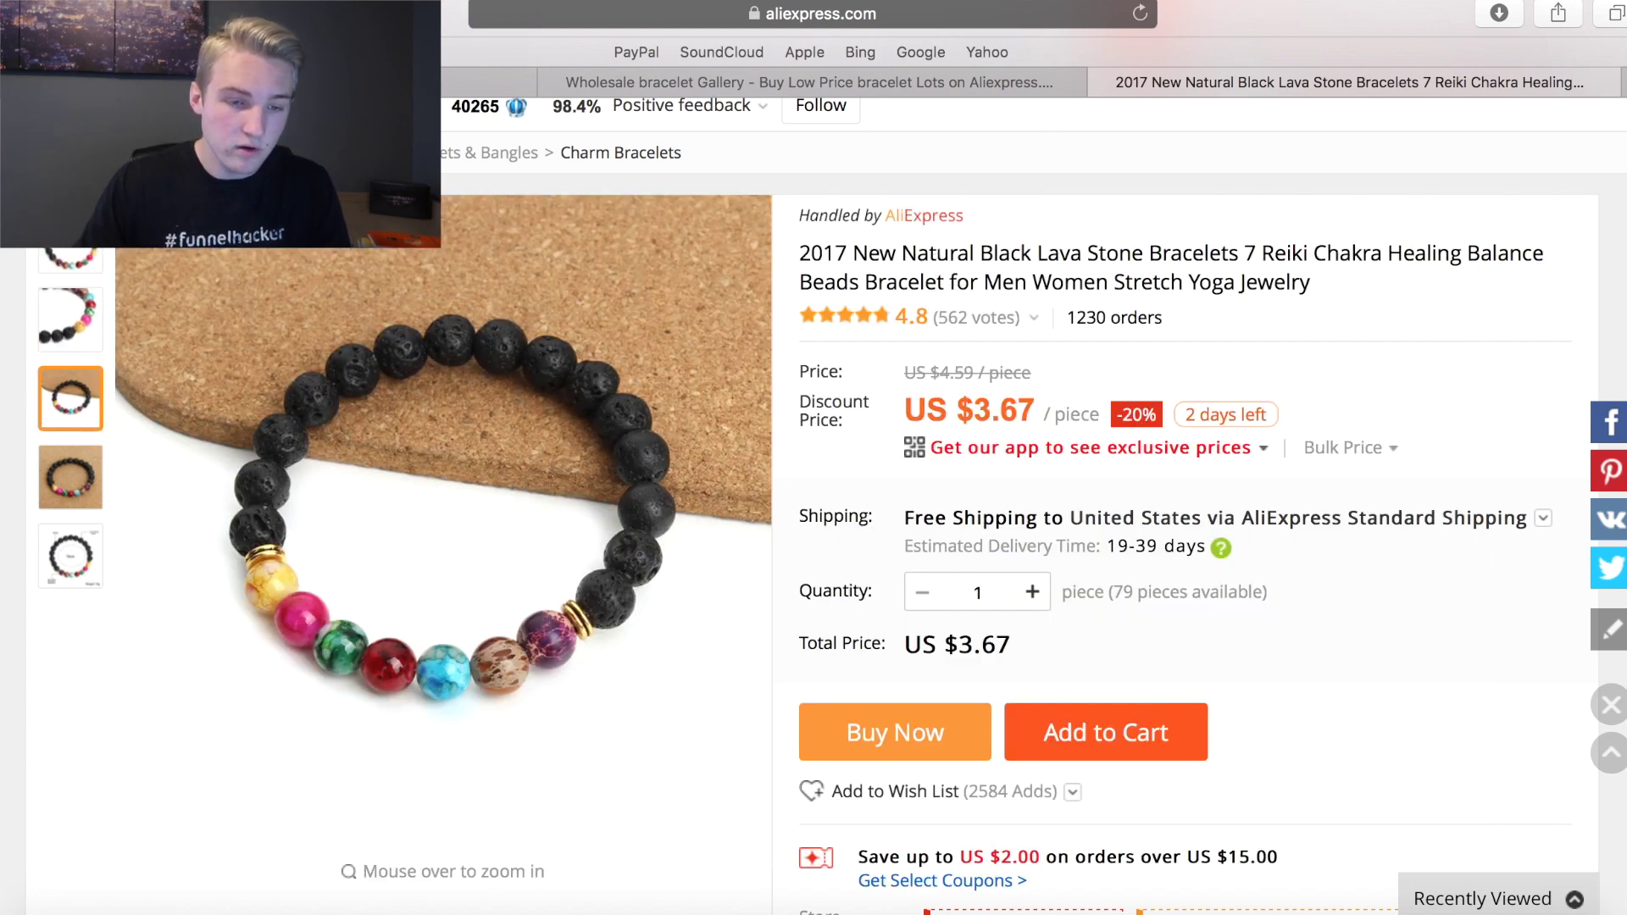
pyautogui.press('super+shift+4')
pyautogui.moveTo(119, 196); pyautogui.dragTo(768, 760)
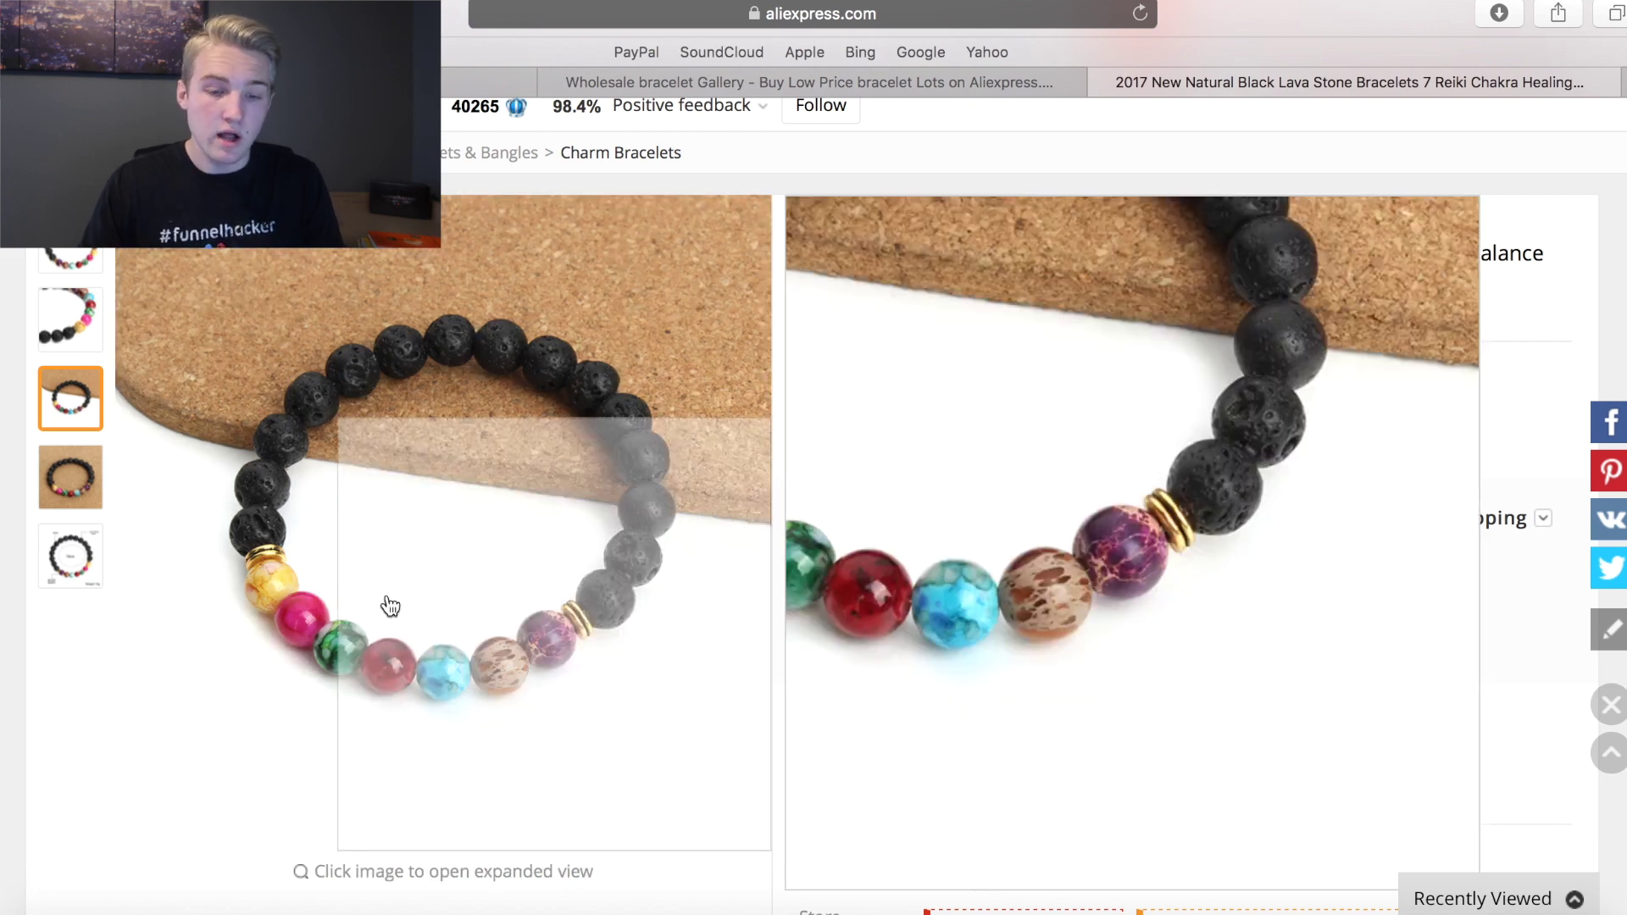
# Capture area screenshots of the listing's last two photos, the full cork background shot and the 19cm size diagram.
pyautogui.moveTo(70, 477)
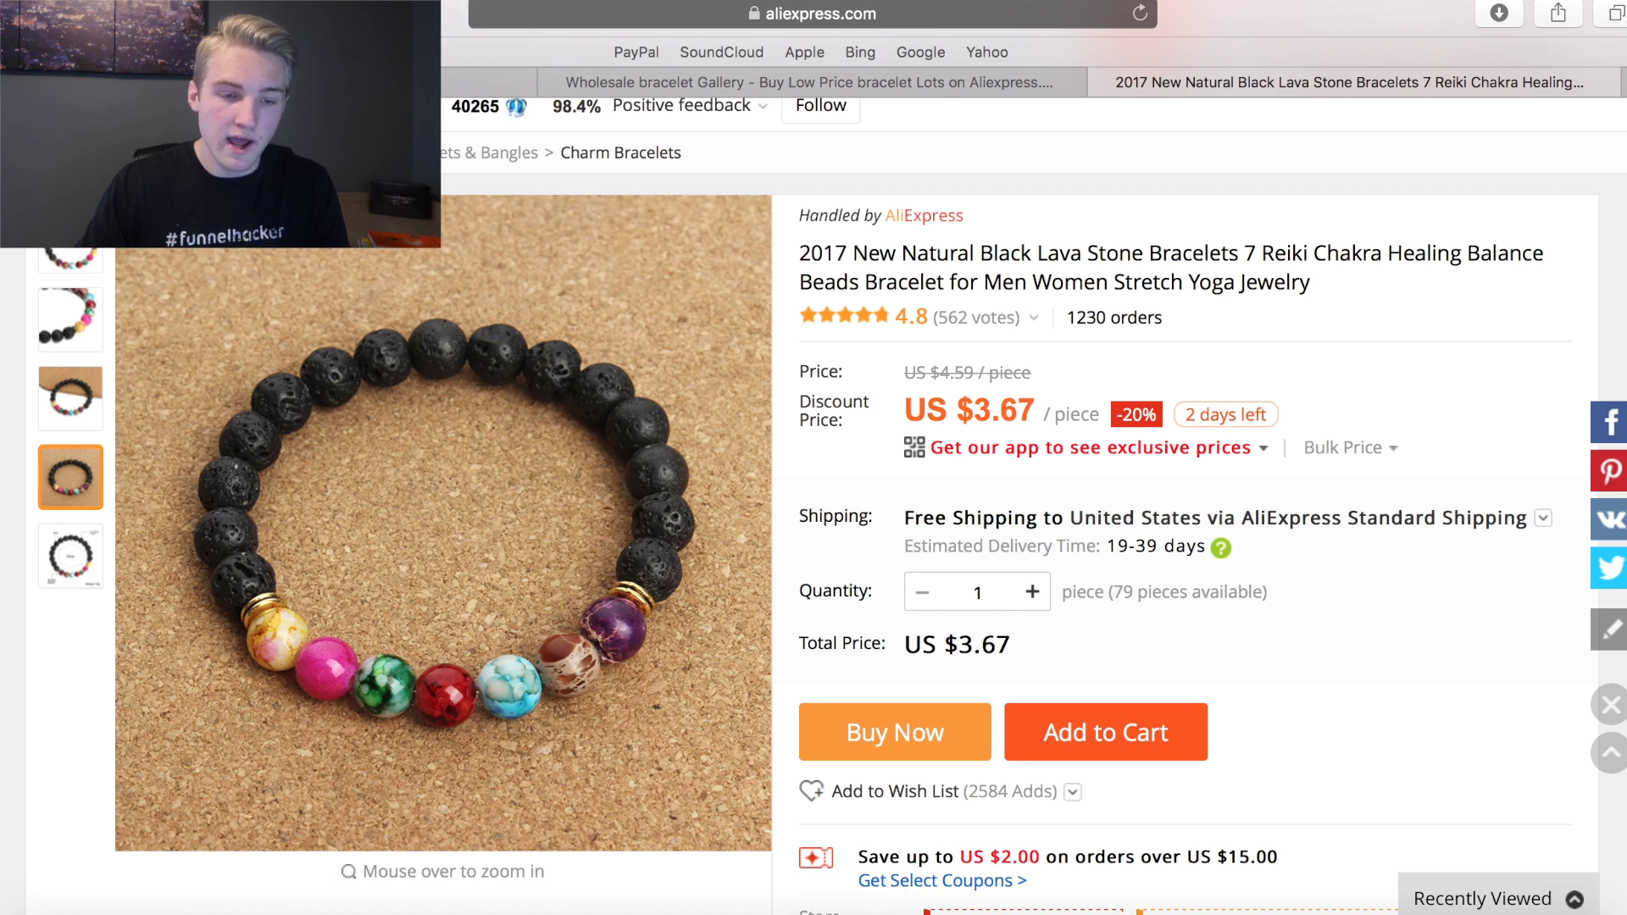
pyautogui.press('super+shift+4')
pyautogui.moveTo(119, 196); pyautogui.dragTo(770, 851)
pyautogui.moveTo(46, 568)
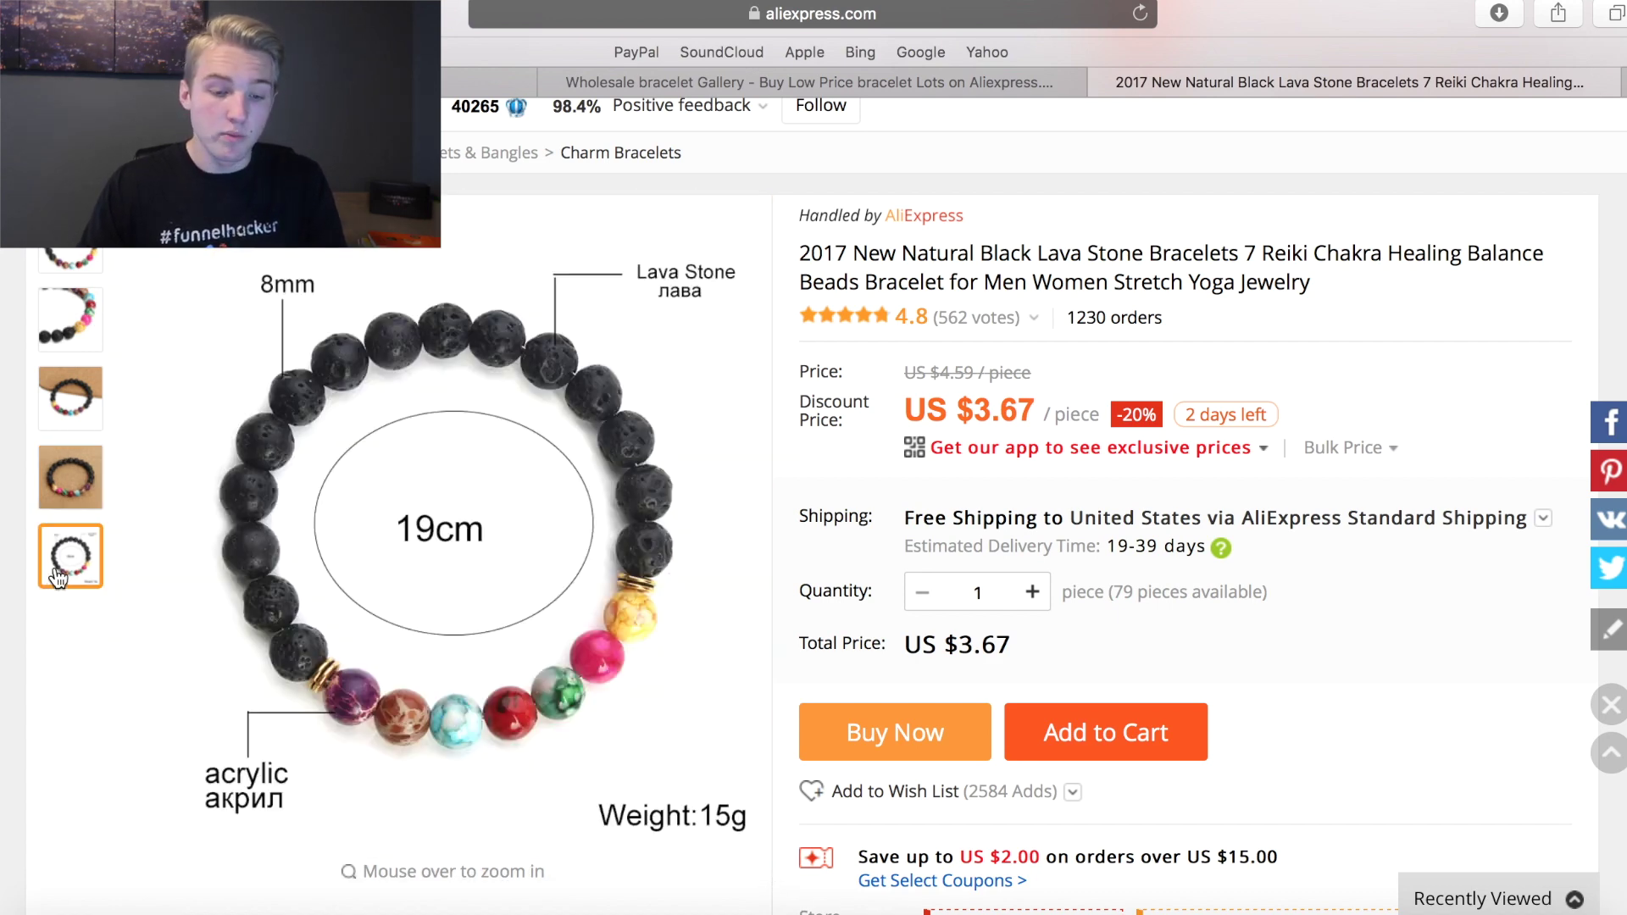
pyautogui.press('super+shift+4')
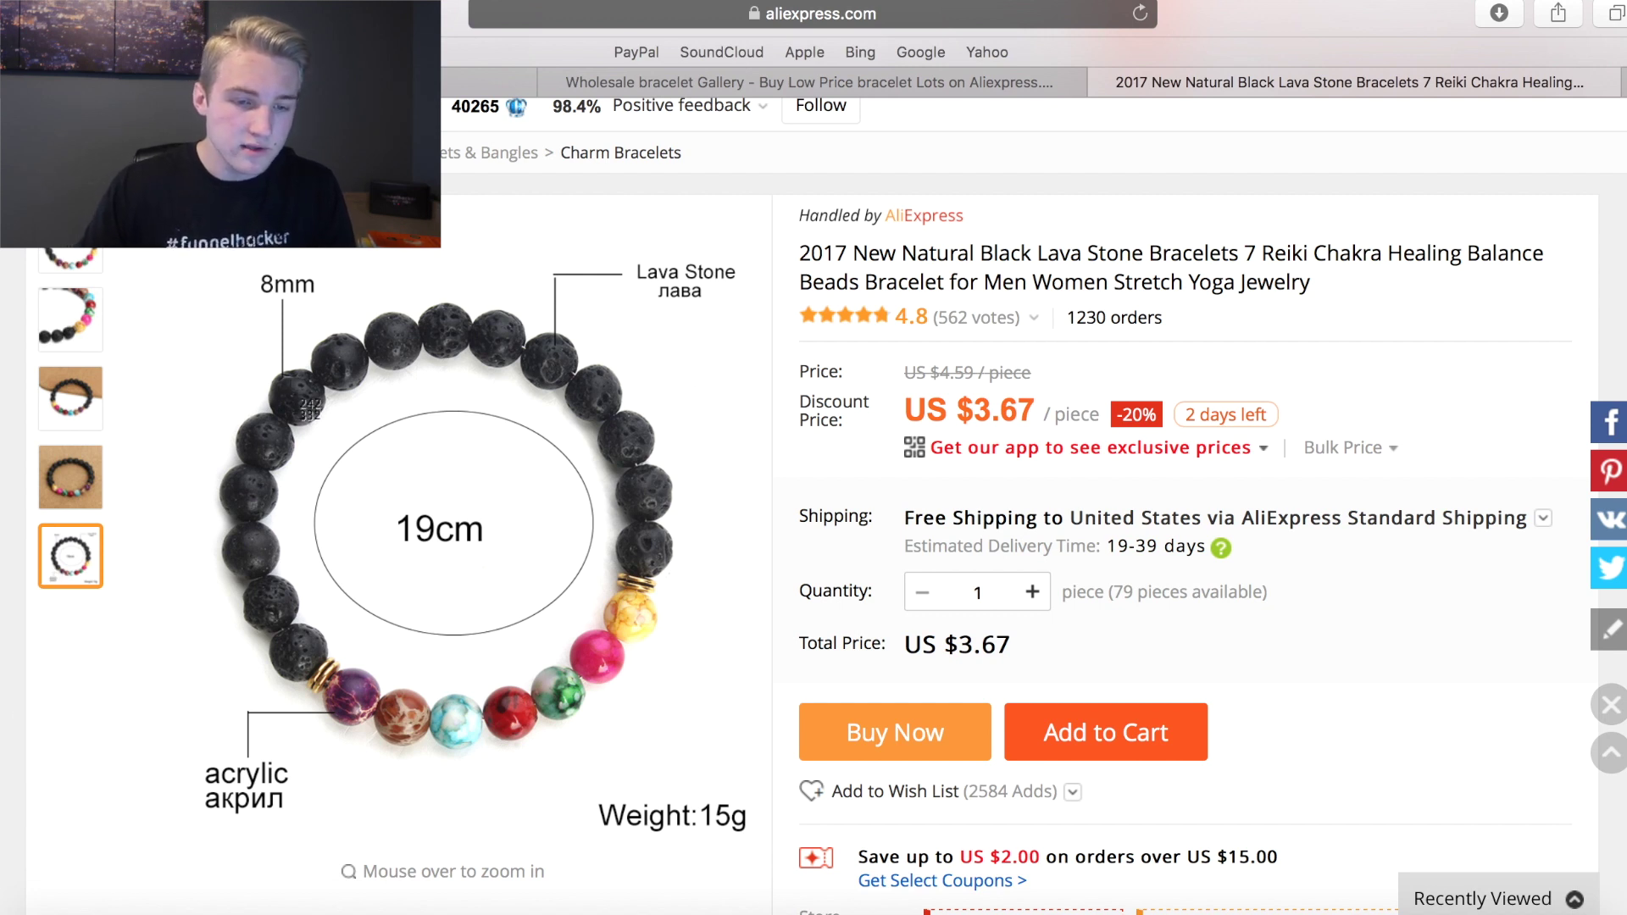
pyautogui.moveTo(114, 200); pyautogui.dragTo(767, 843)
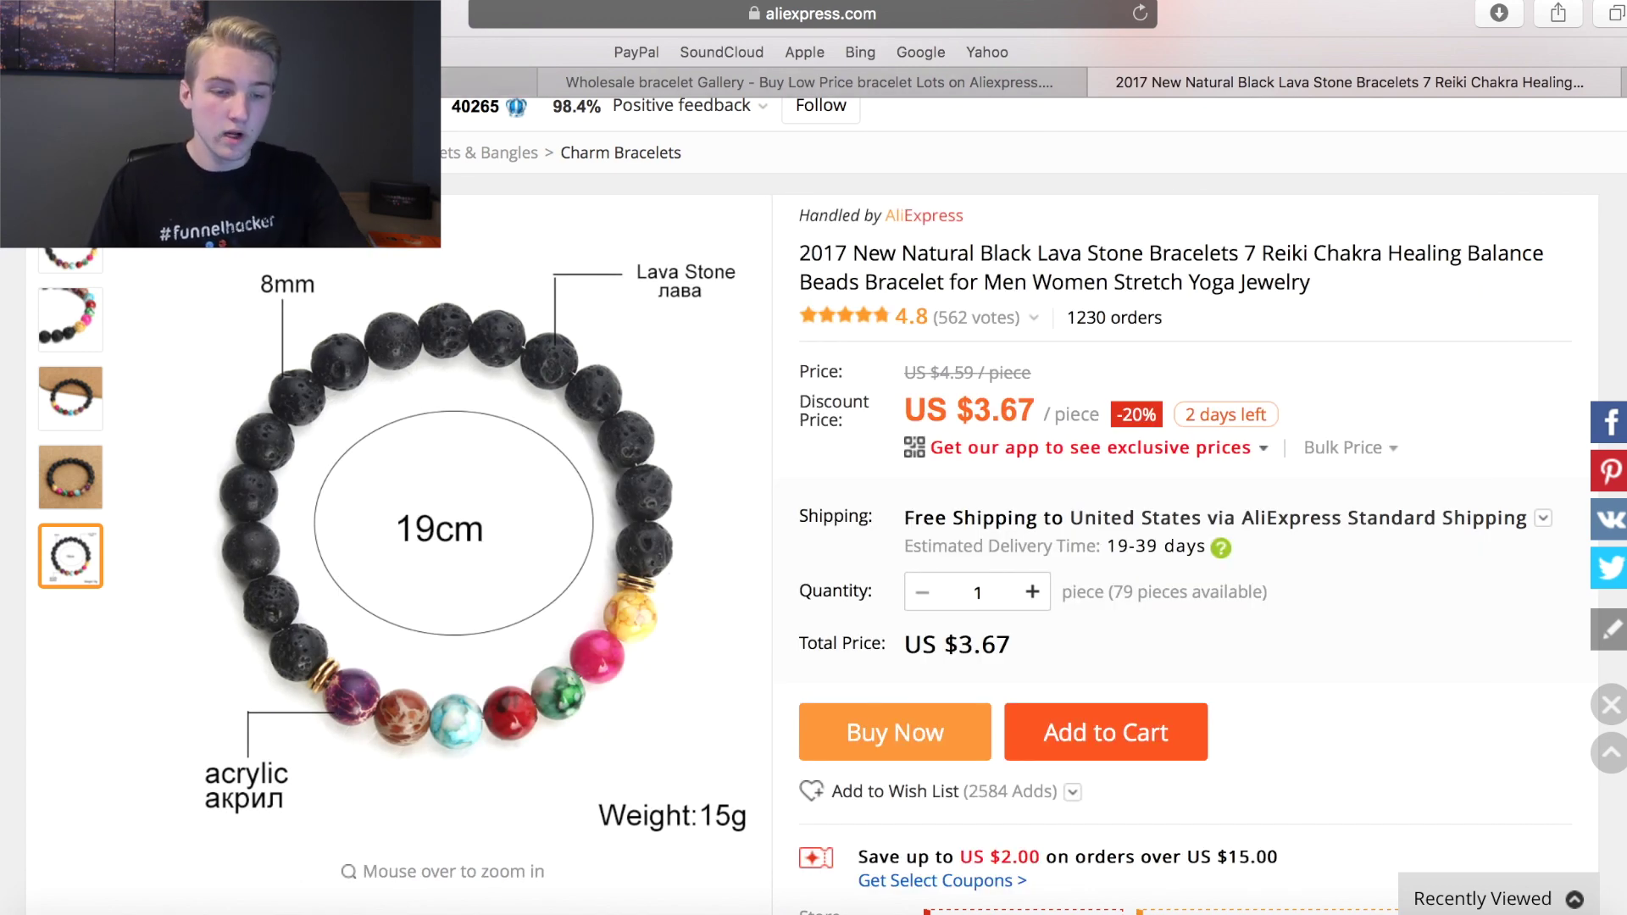
# Switch to the Shopify store admin and start adding a new product.
pyautogui.hotkey('ctrl', 'Tab')
pyautogui.click(83, 297)
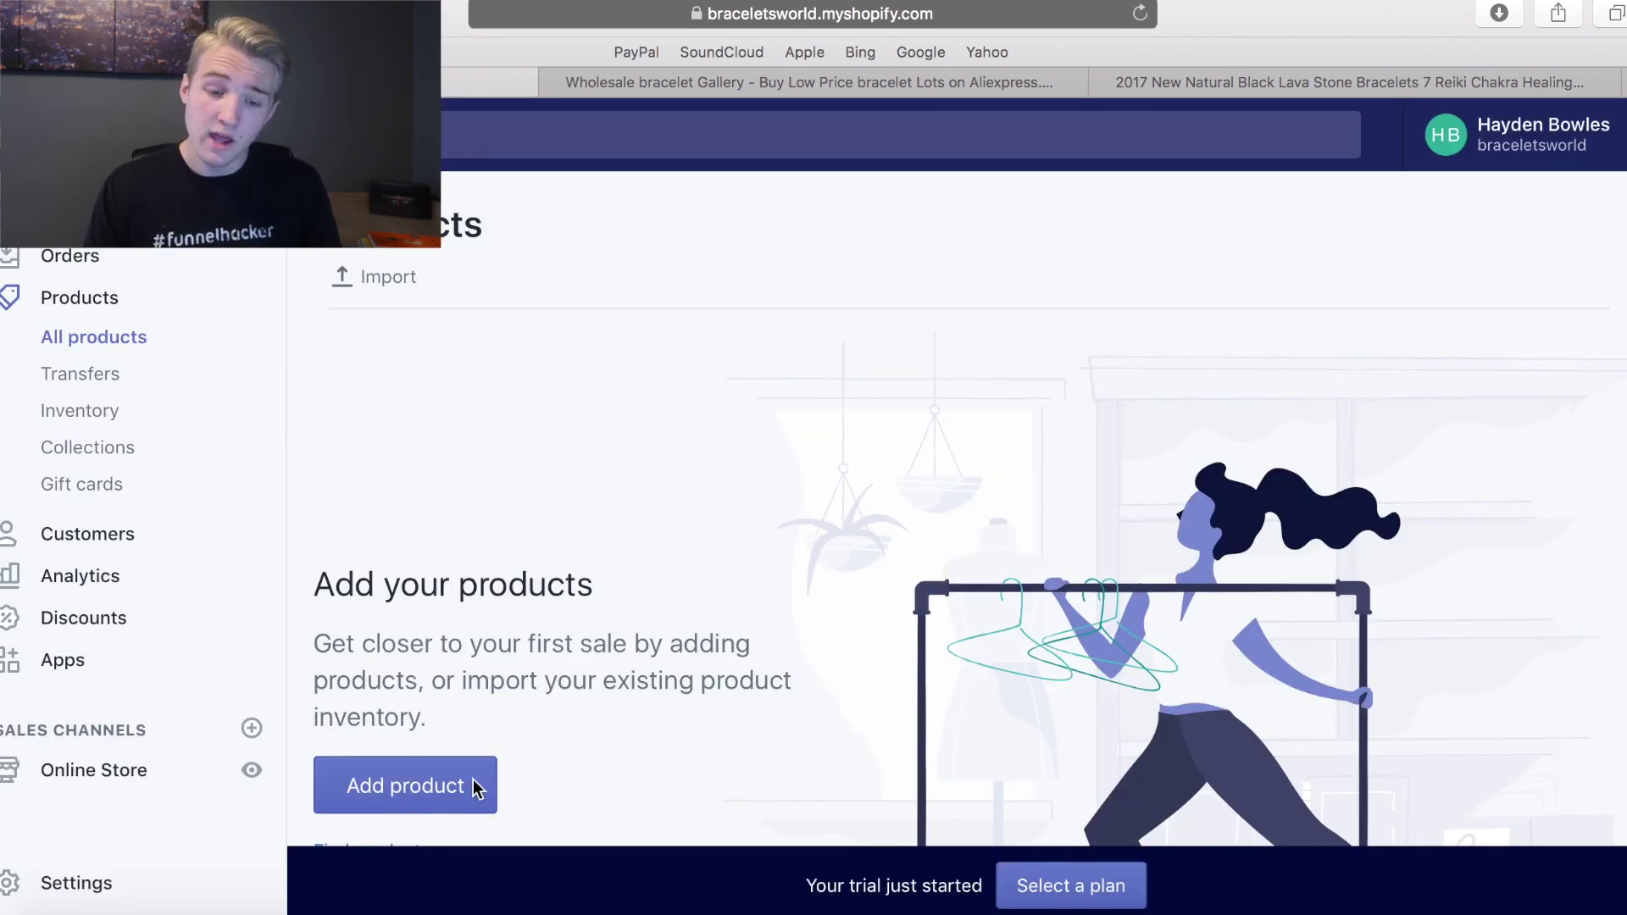
pyautogui.scroll(-3, 491, 780)
pyautogui.click(405, 603)
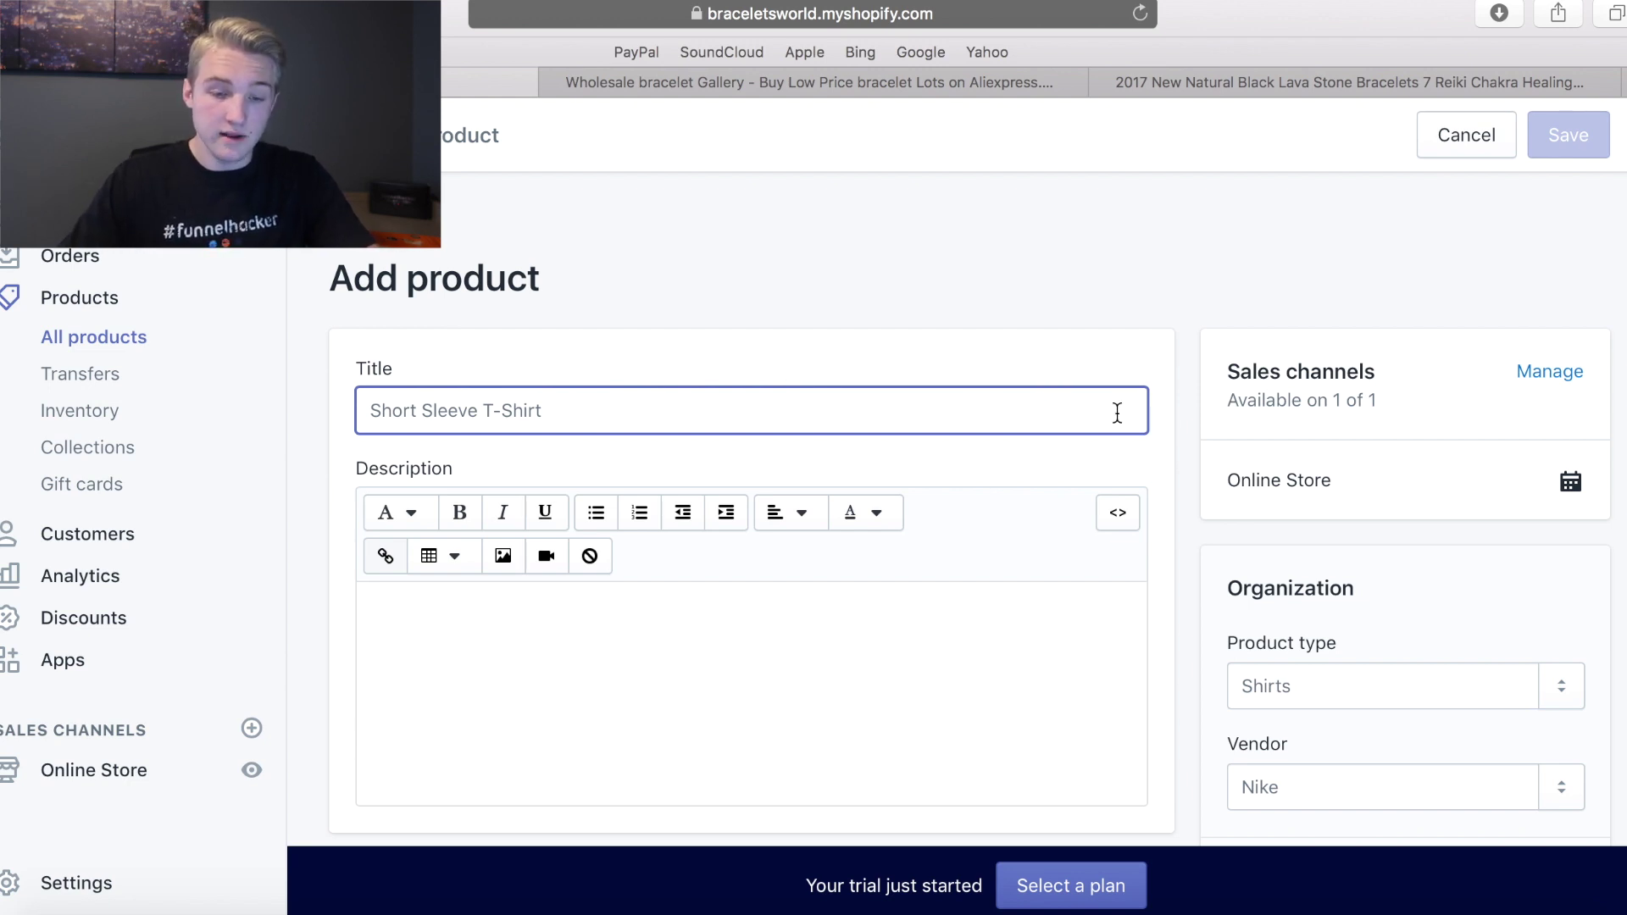
# Enter "Lokai Charm Bracelet" as the product title.
pyautogui.write('Lokai')
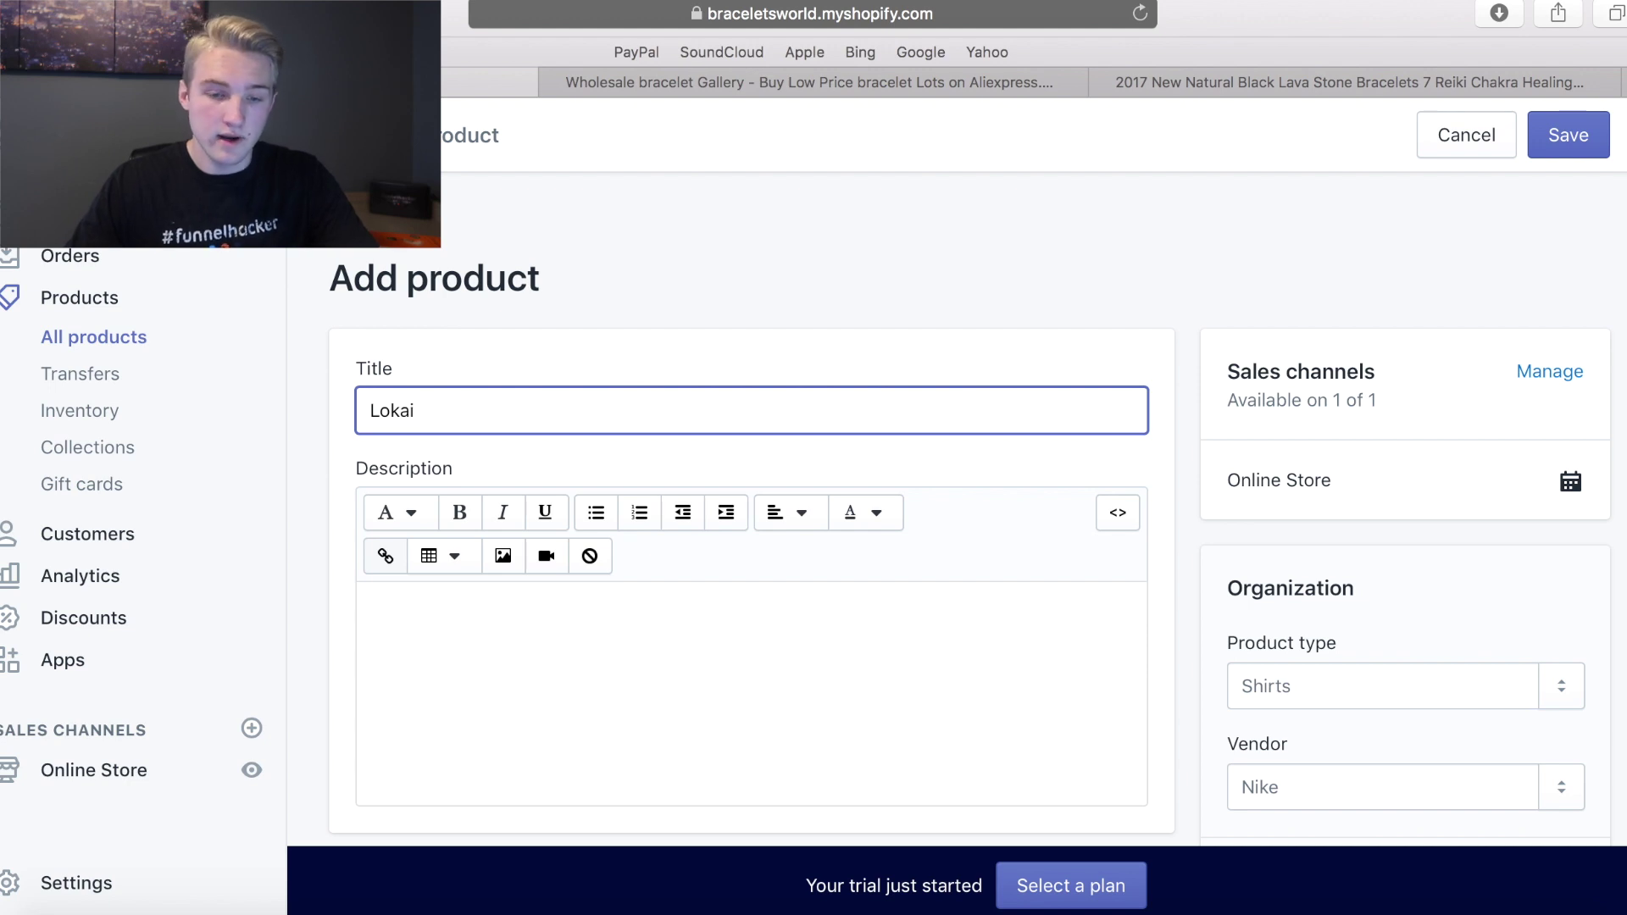
pyautogui.write(' Bra')
pyautogui.press('BackSpace')
pyautogui.press('BackSpace')
pyautogui.press('BackSpace')
pyautogui.write('Cha')
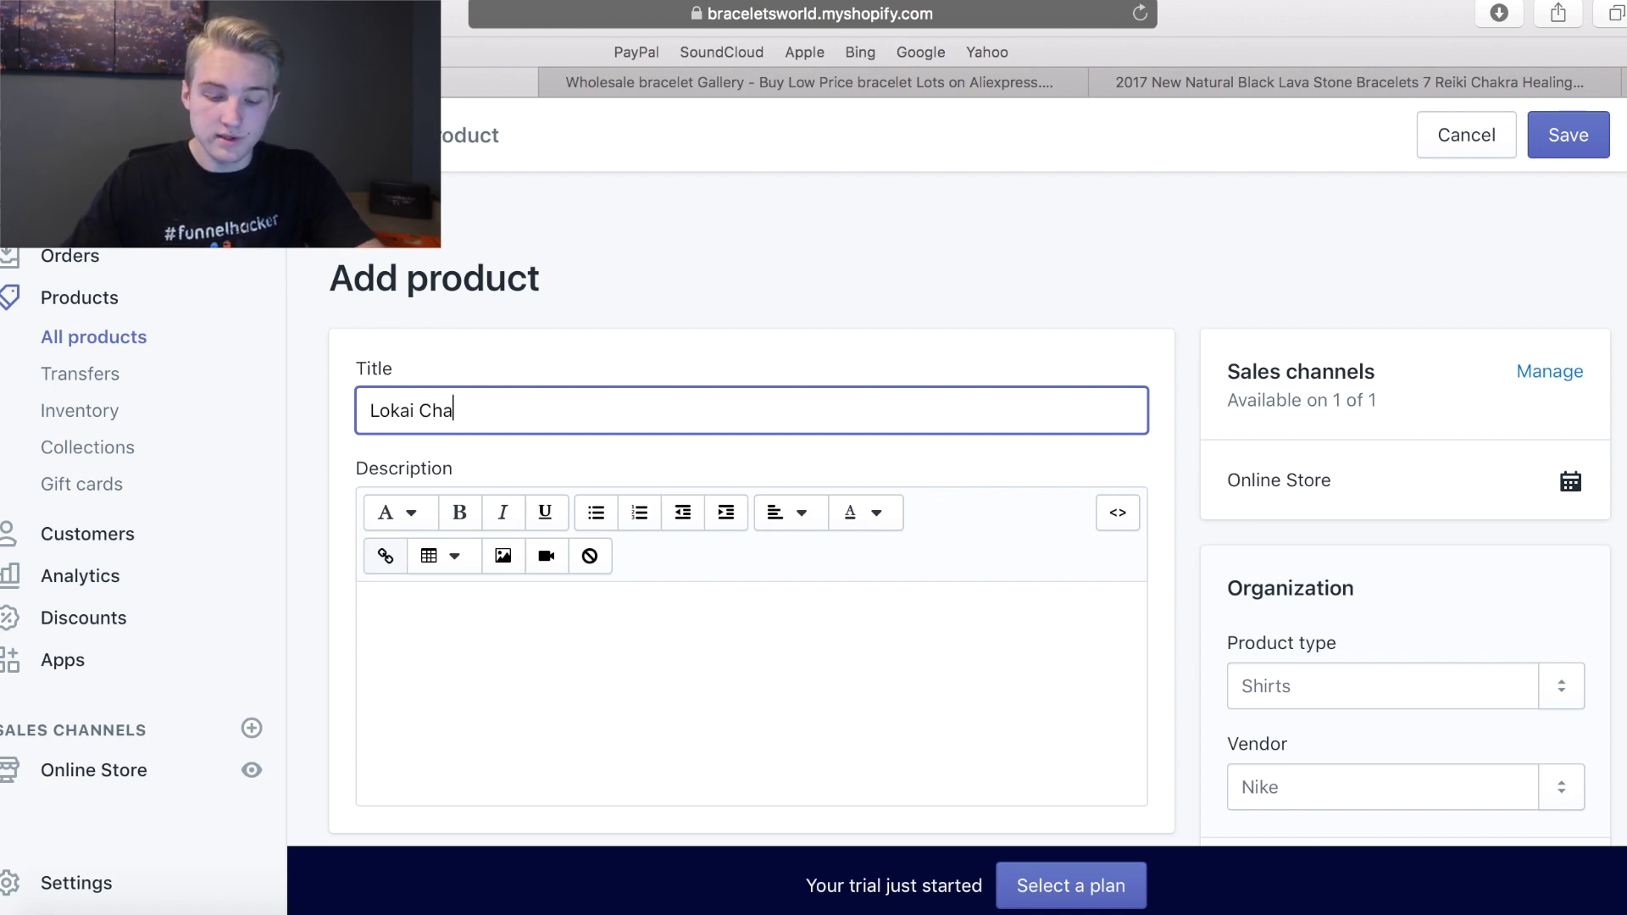
pyautogui.write('rm Bracelet')
pyautogui.click(710, 669)
# Upload the five captured bracelet photos to the product's images.
pyautogui.scroll(-2, 873, 295)
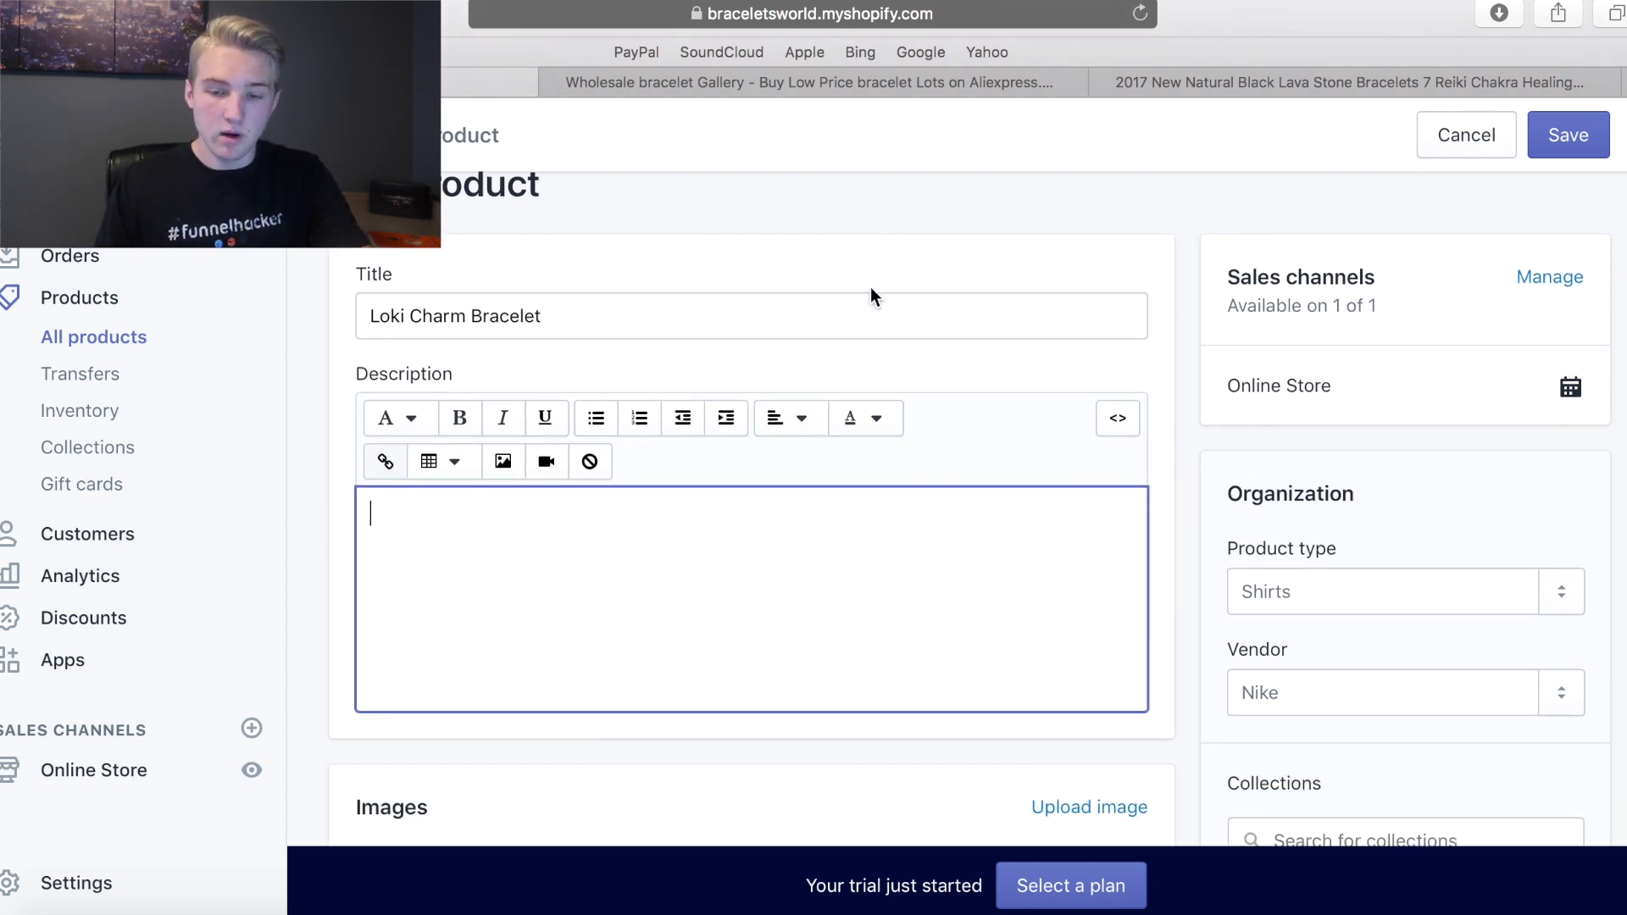
pyautogui.scroll(-6, 873, 293)
pyautogui.click(1128, 309)
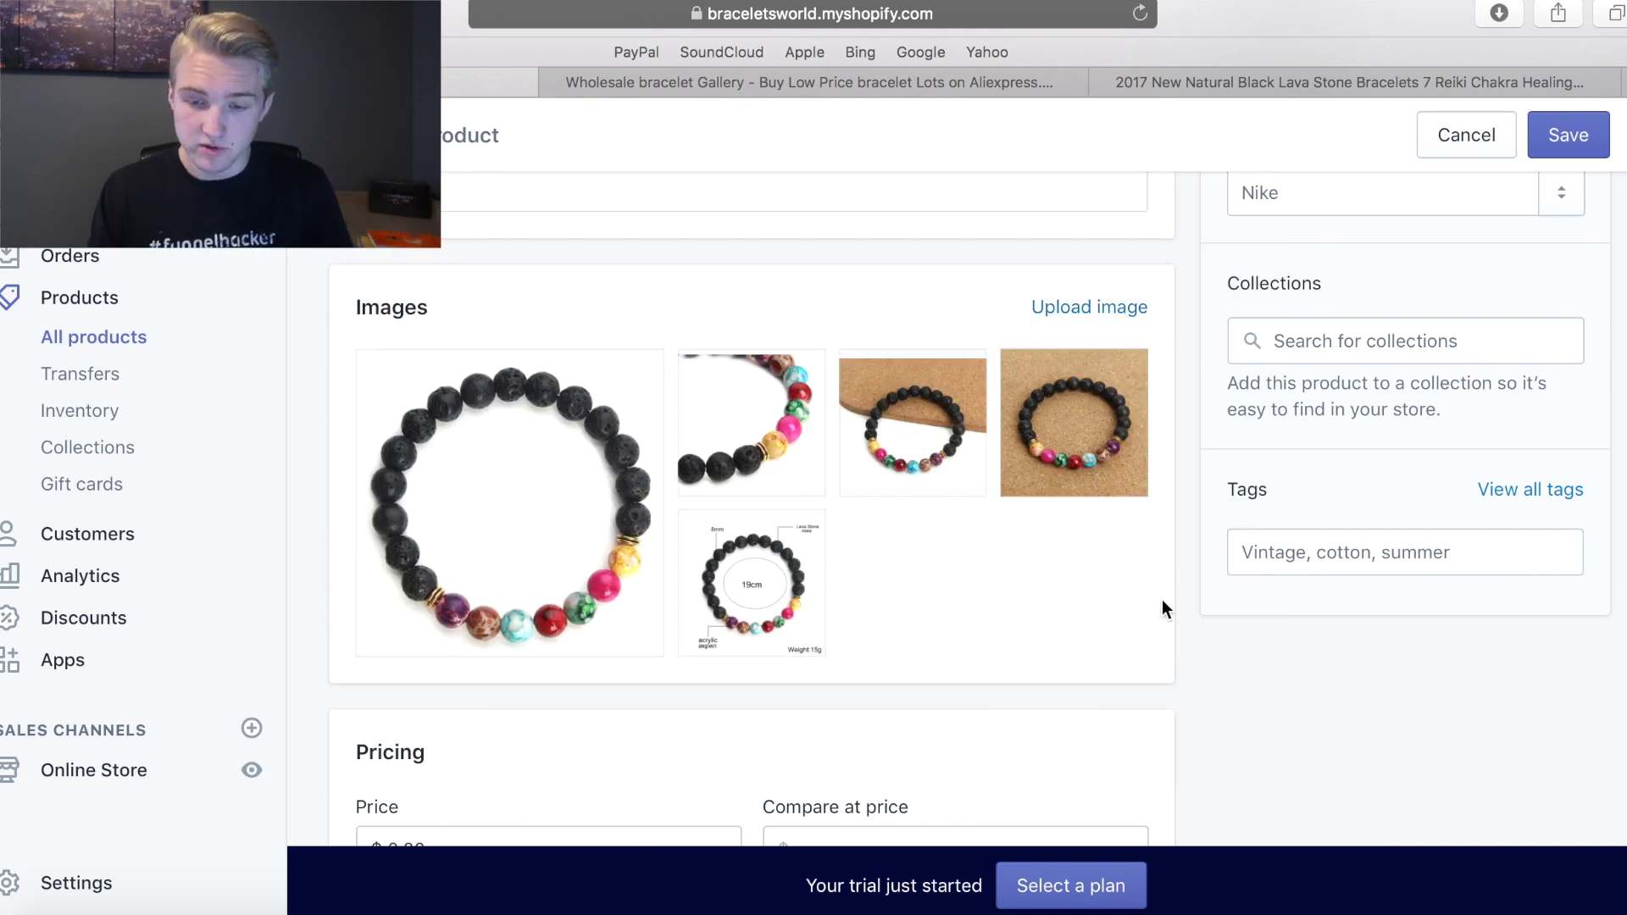
# Correct the spelling of the product title's first word to "Lokai".
pyautogui.scroll(6, 1186, 457)
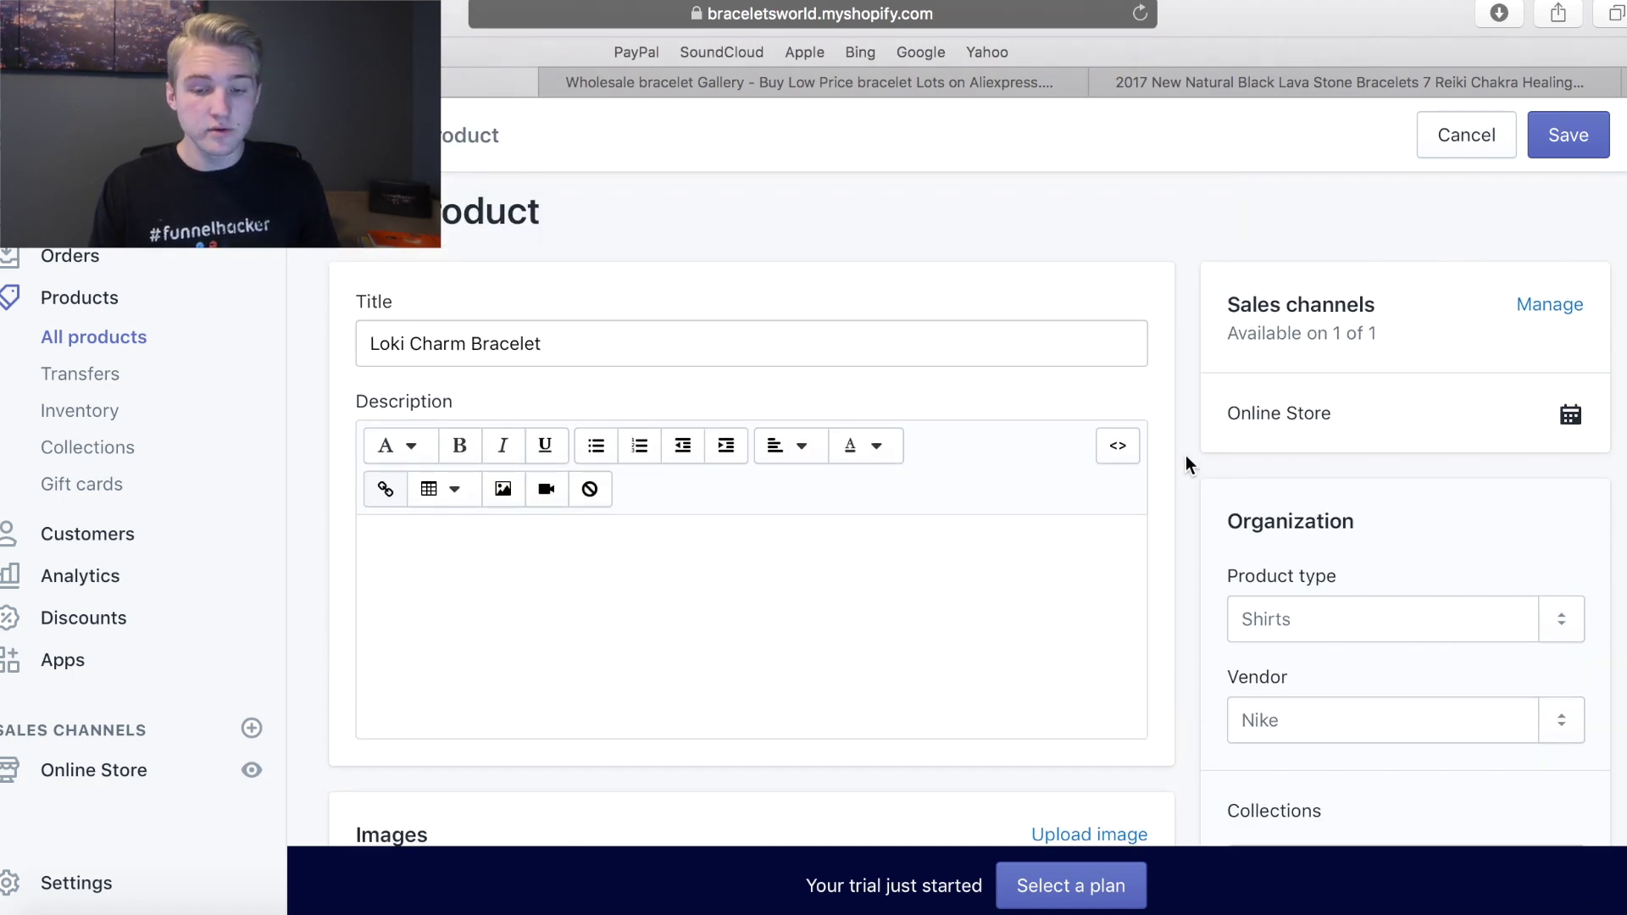
pyautogui.click(744, 540)
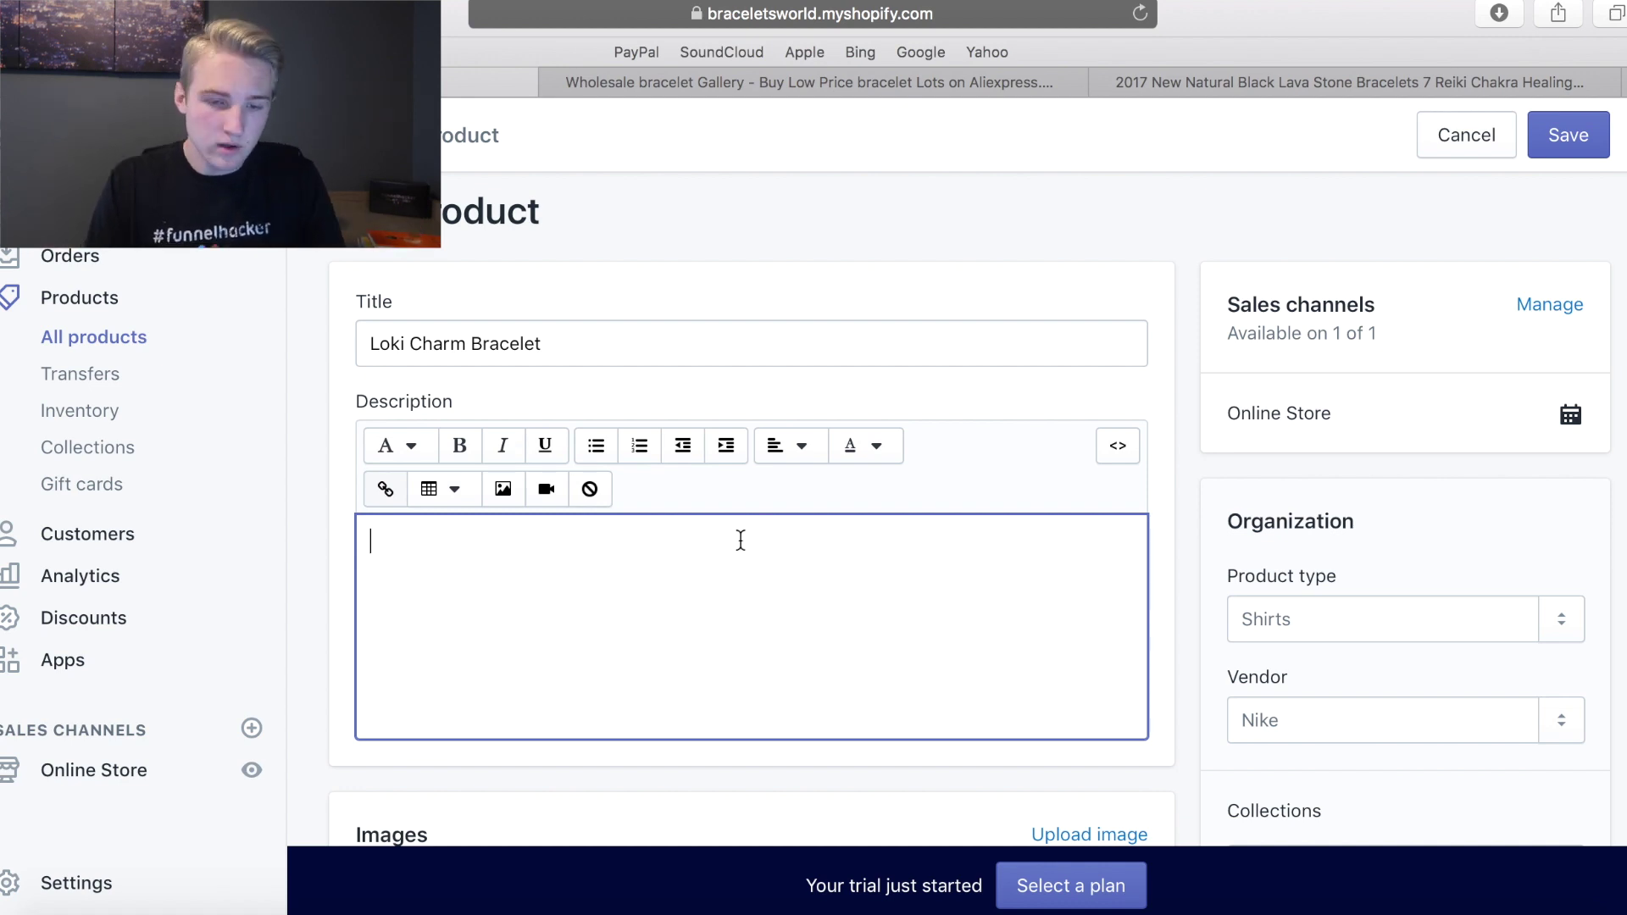
pyautogui.click(402, 343)
pyautogui.write('a')
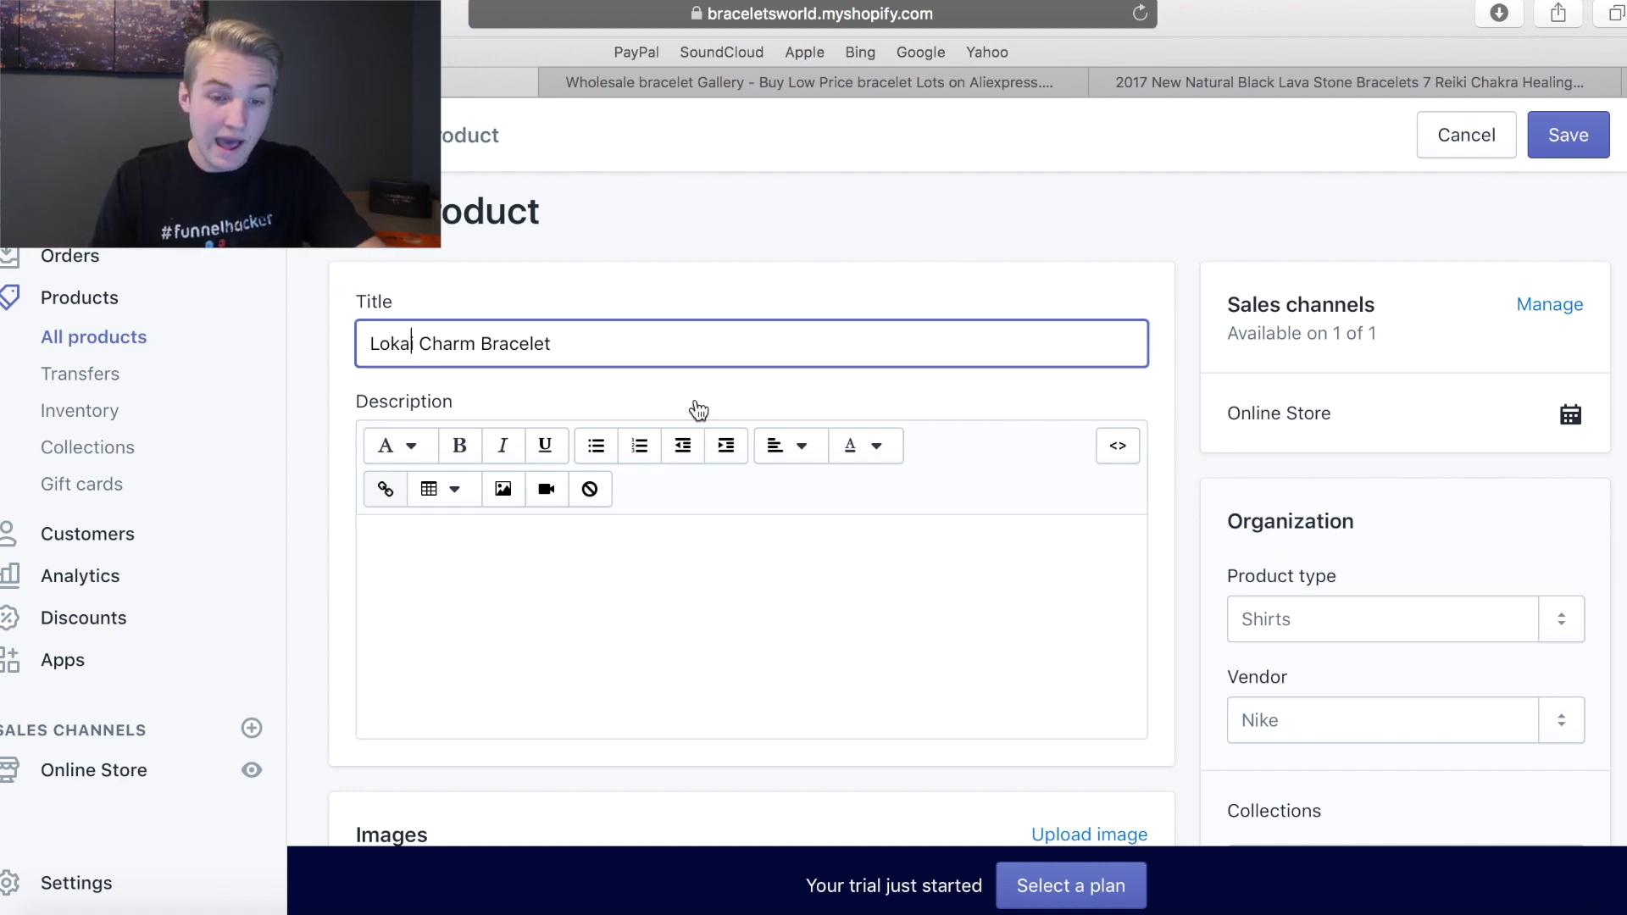
pyautogui.click(701, 551)
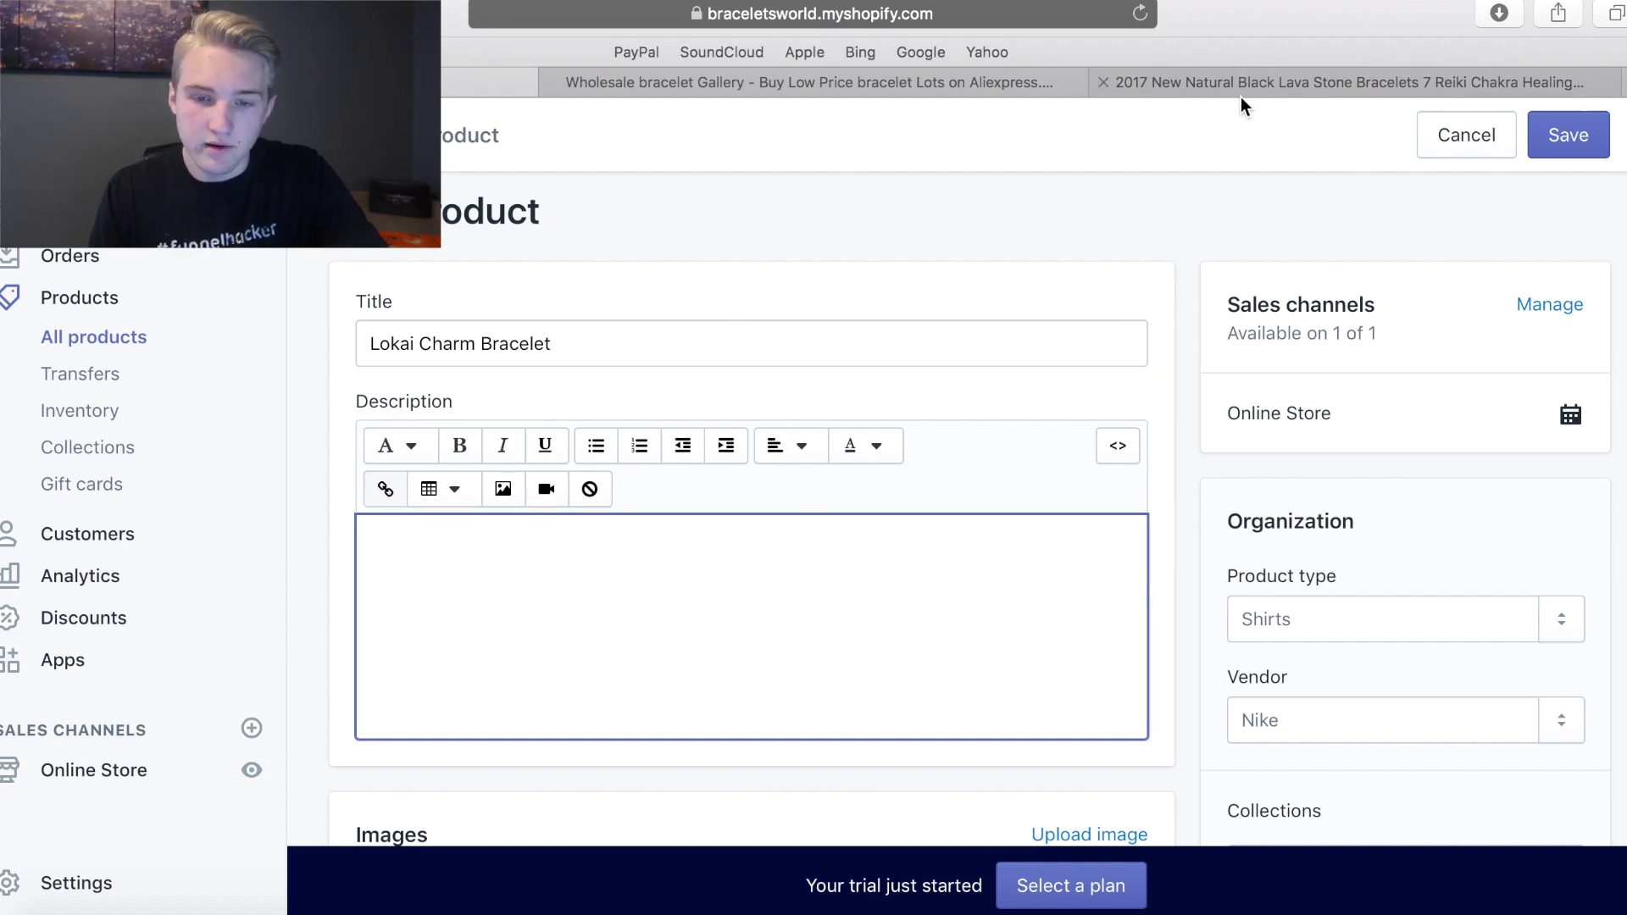
# Check the AliExpress listing's name and replace the first word of the product title with "Chakra".
pyautogui.click(983, 85)
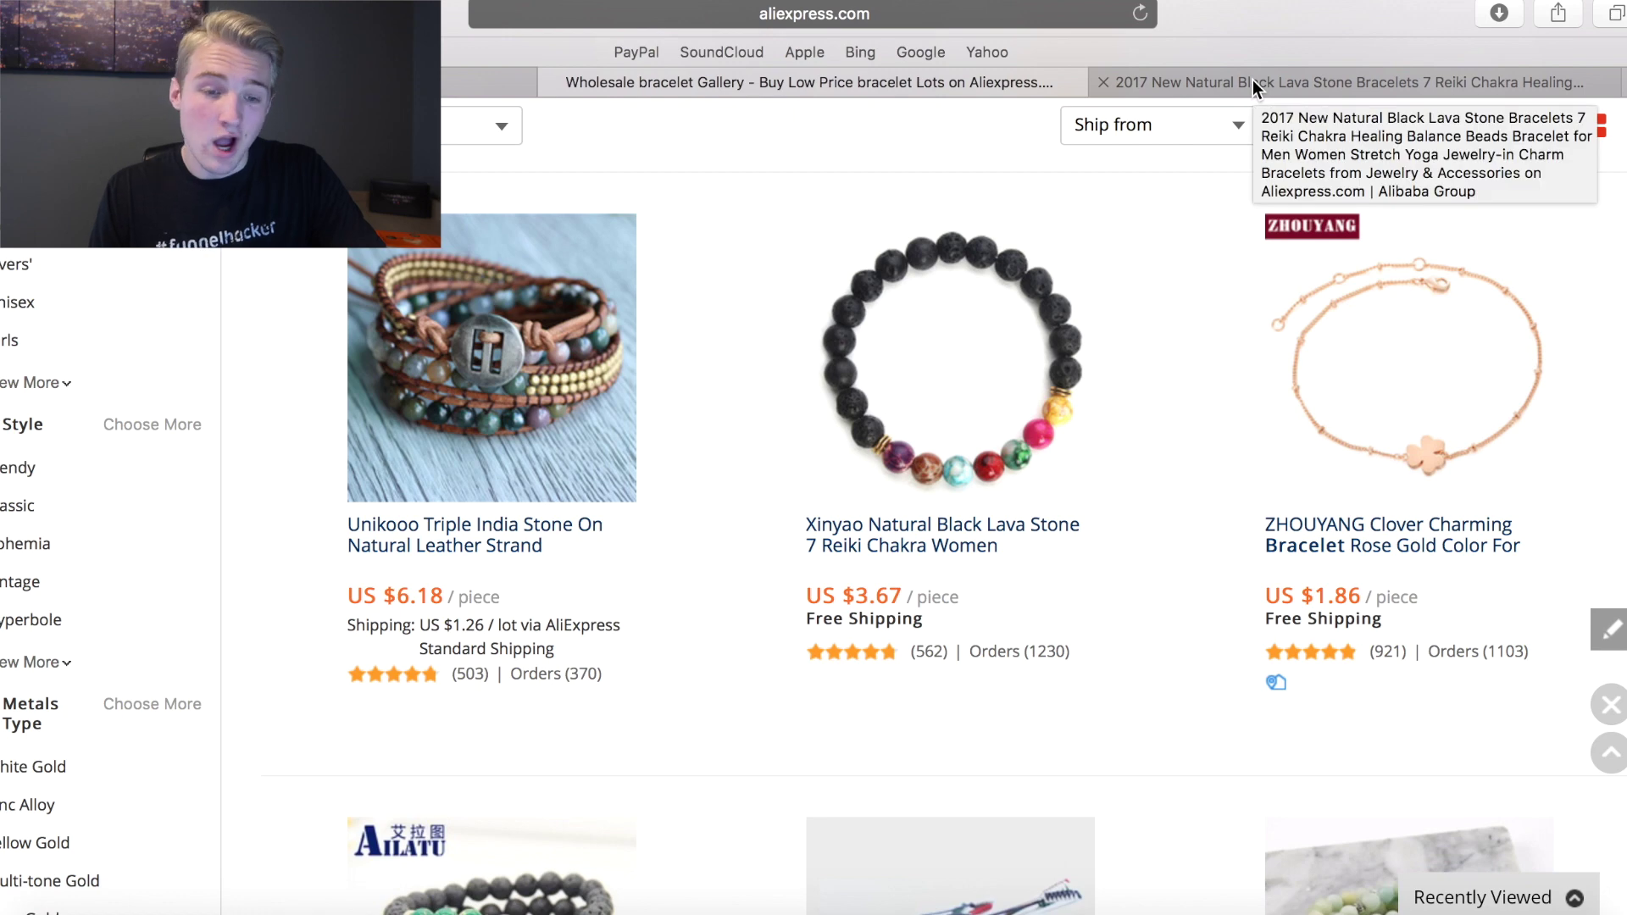
pyautogui.click(1252, 80)
pyautogui.click(490, 82)
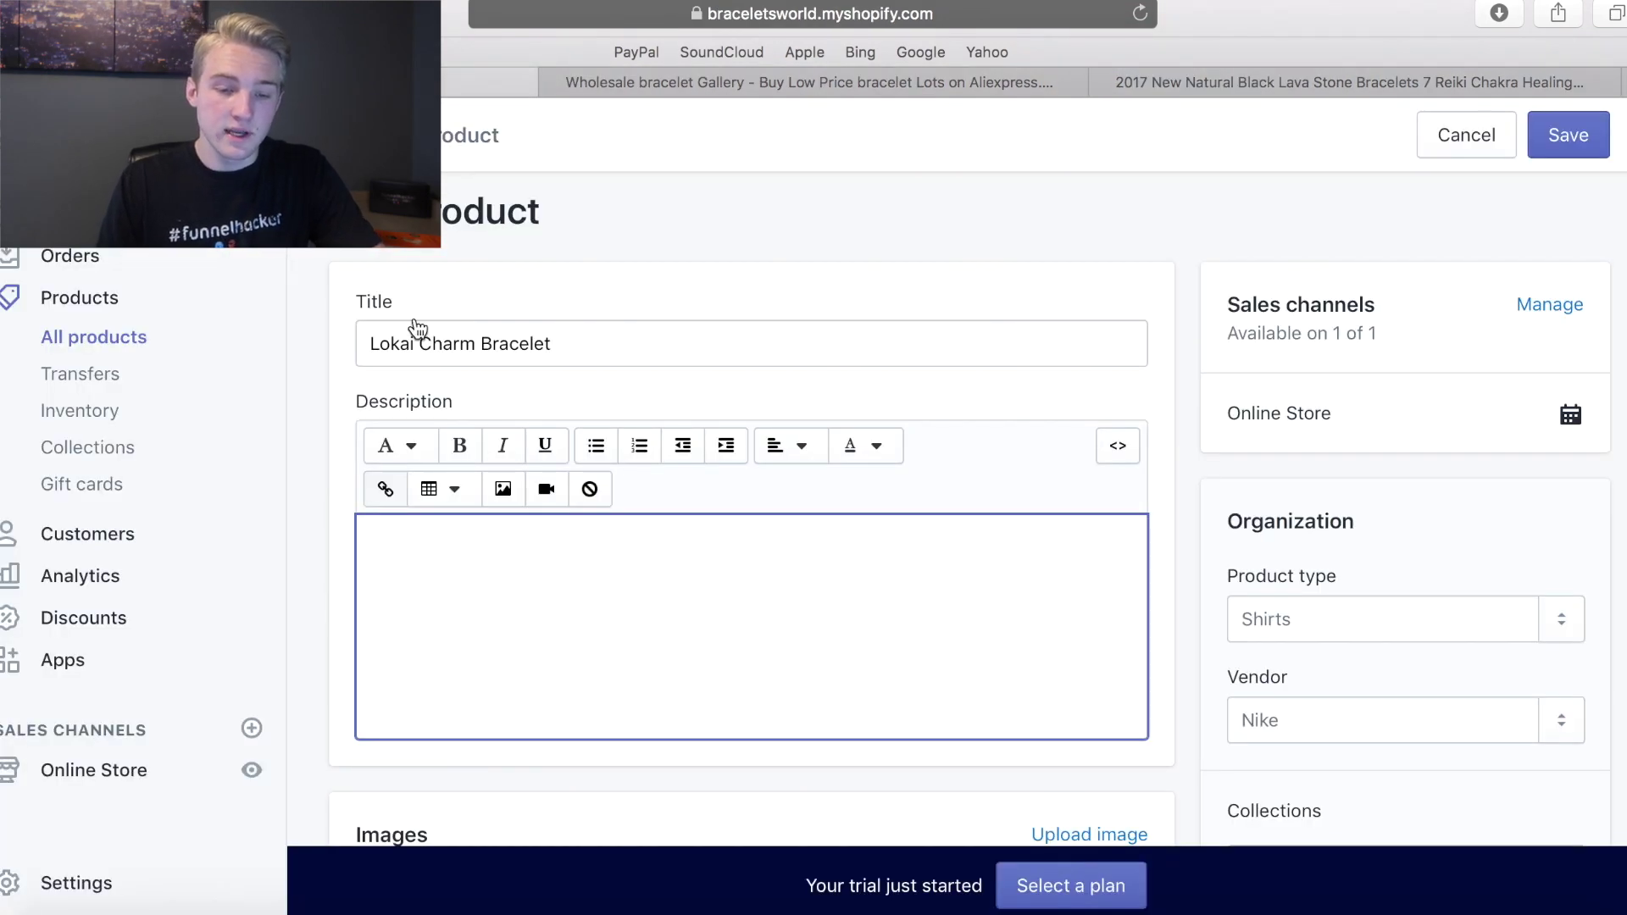
pyautogui.moveTo(413, 343); pyautogui.dragTo(315, 334)
pyautogui.write('Chakra')
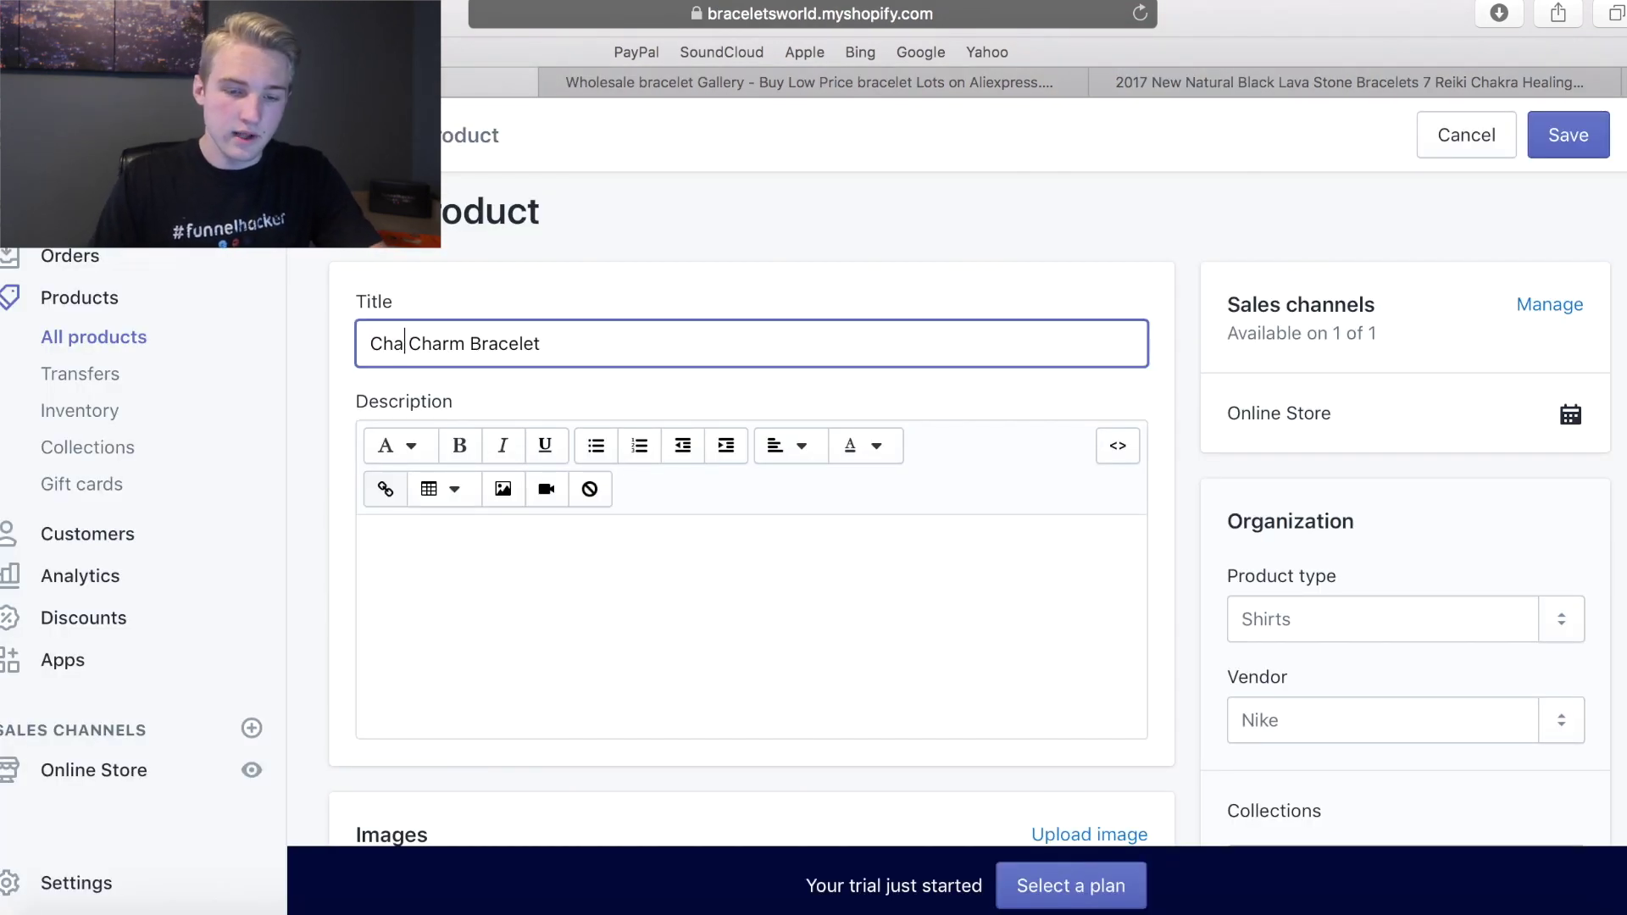
pyautogui.click(828, 621)
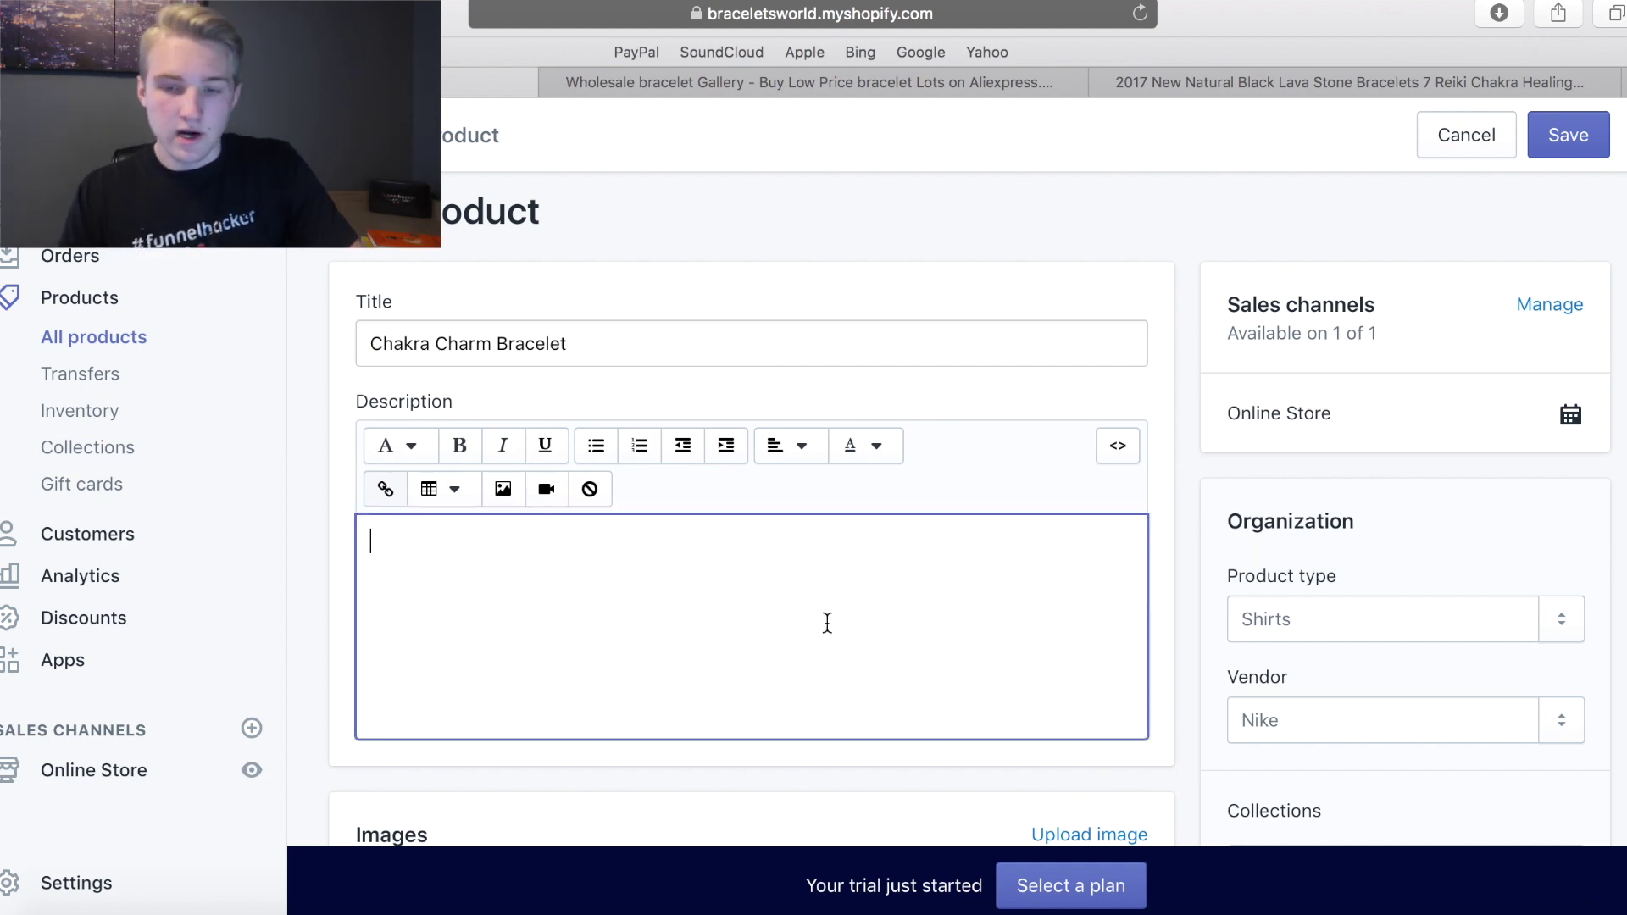
# Consult the AliExpress listing again and replace "Charm" with "Healing" so the product title reads "Chakra Healing Bracelet".
pyautogui.click(1178, 87)
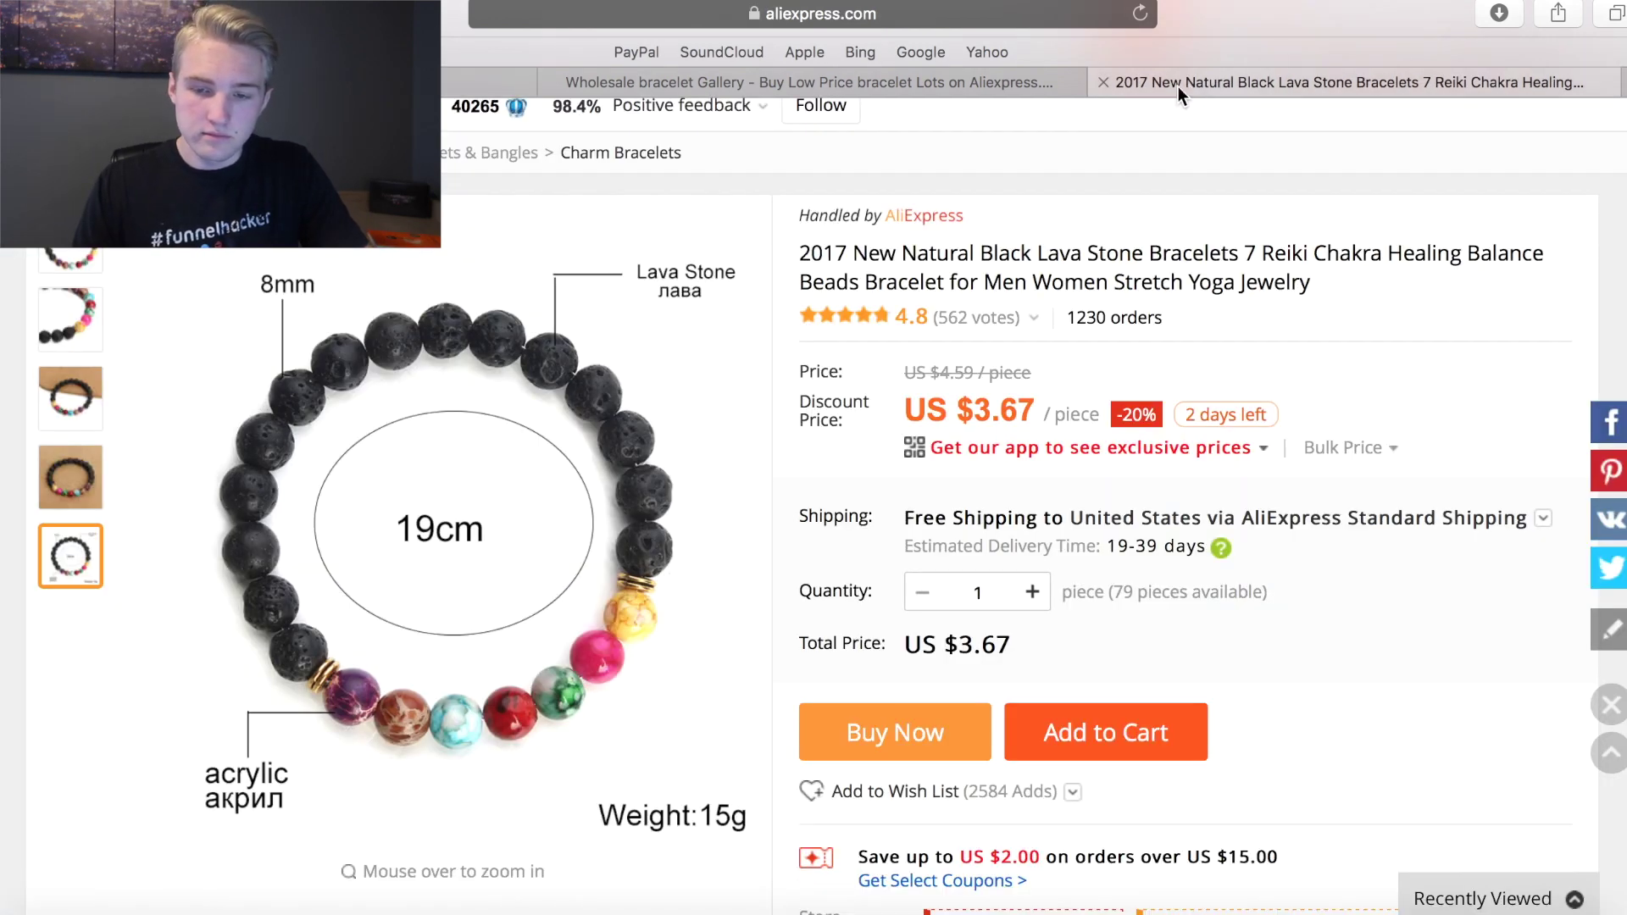
pyautogui.click(1028, 74)
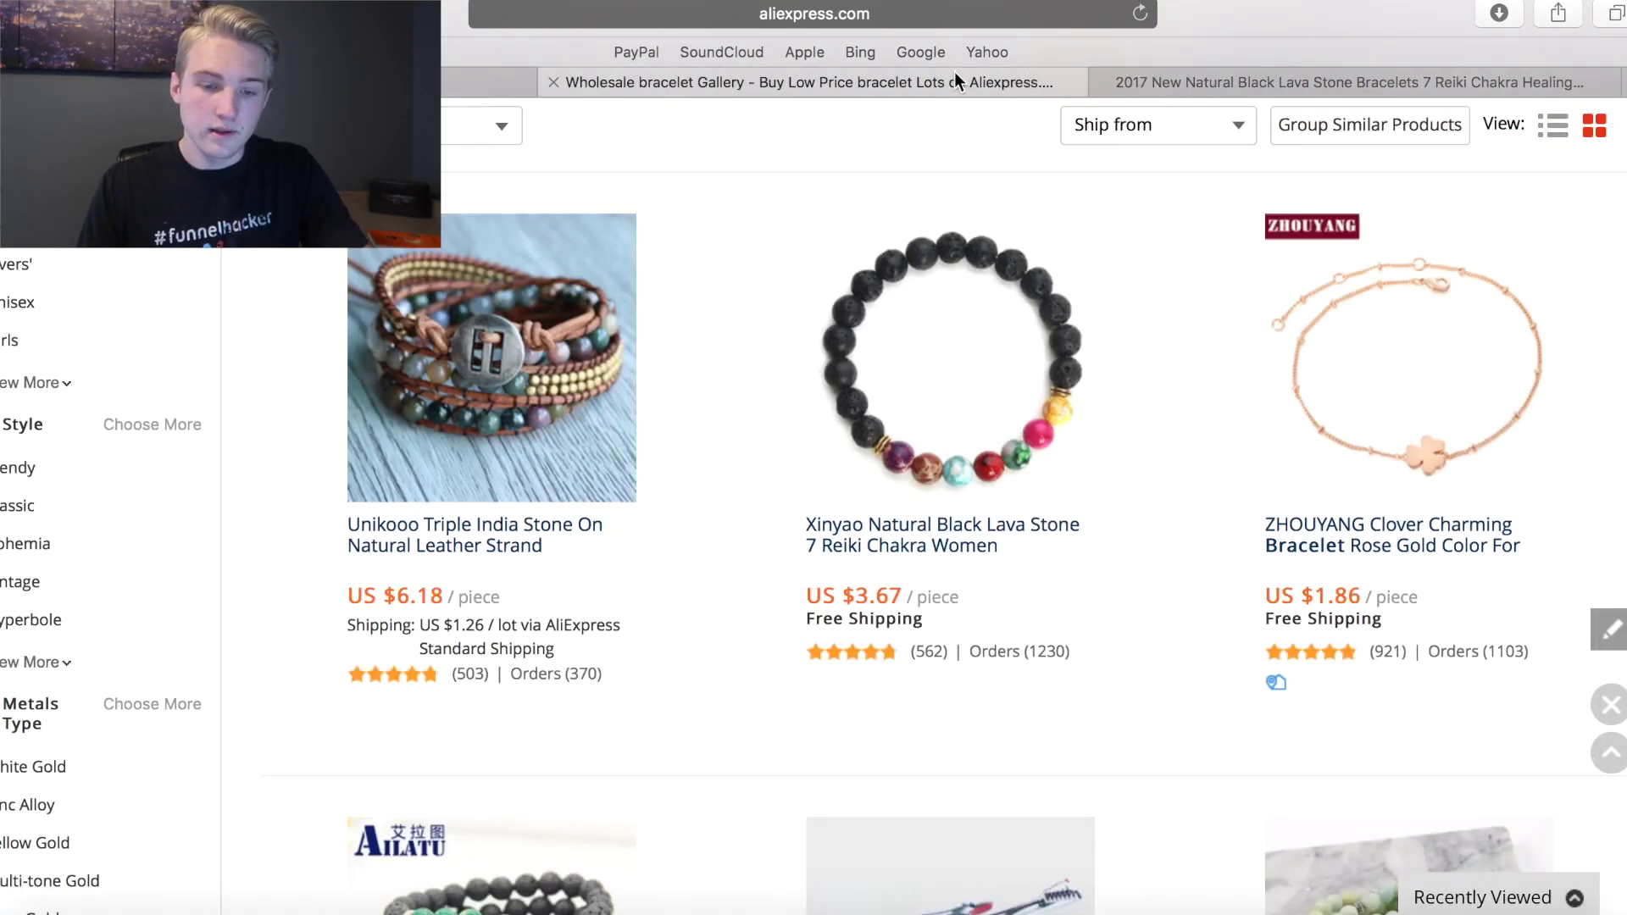
pyautogui.hotkey('ctrl', 'shift', 'Tab')
pyautogui.click(488, 343)
pyautogui.press('BackSpace')
pyautogui.press('BackSpace')
pyautogui.press('BackSpace')
pyautogui.press('BackSpace')
pyautogui.press('BackSpace')
pyautogui.write('Healing Bracelet')
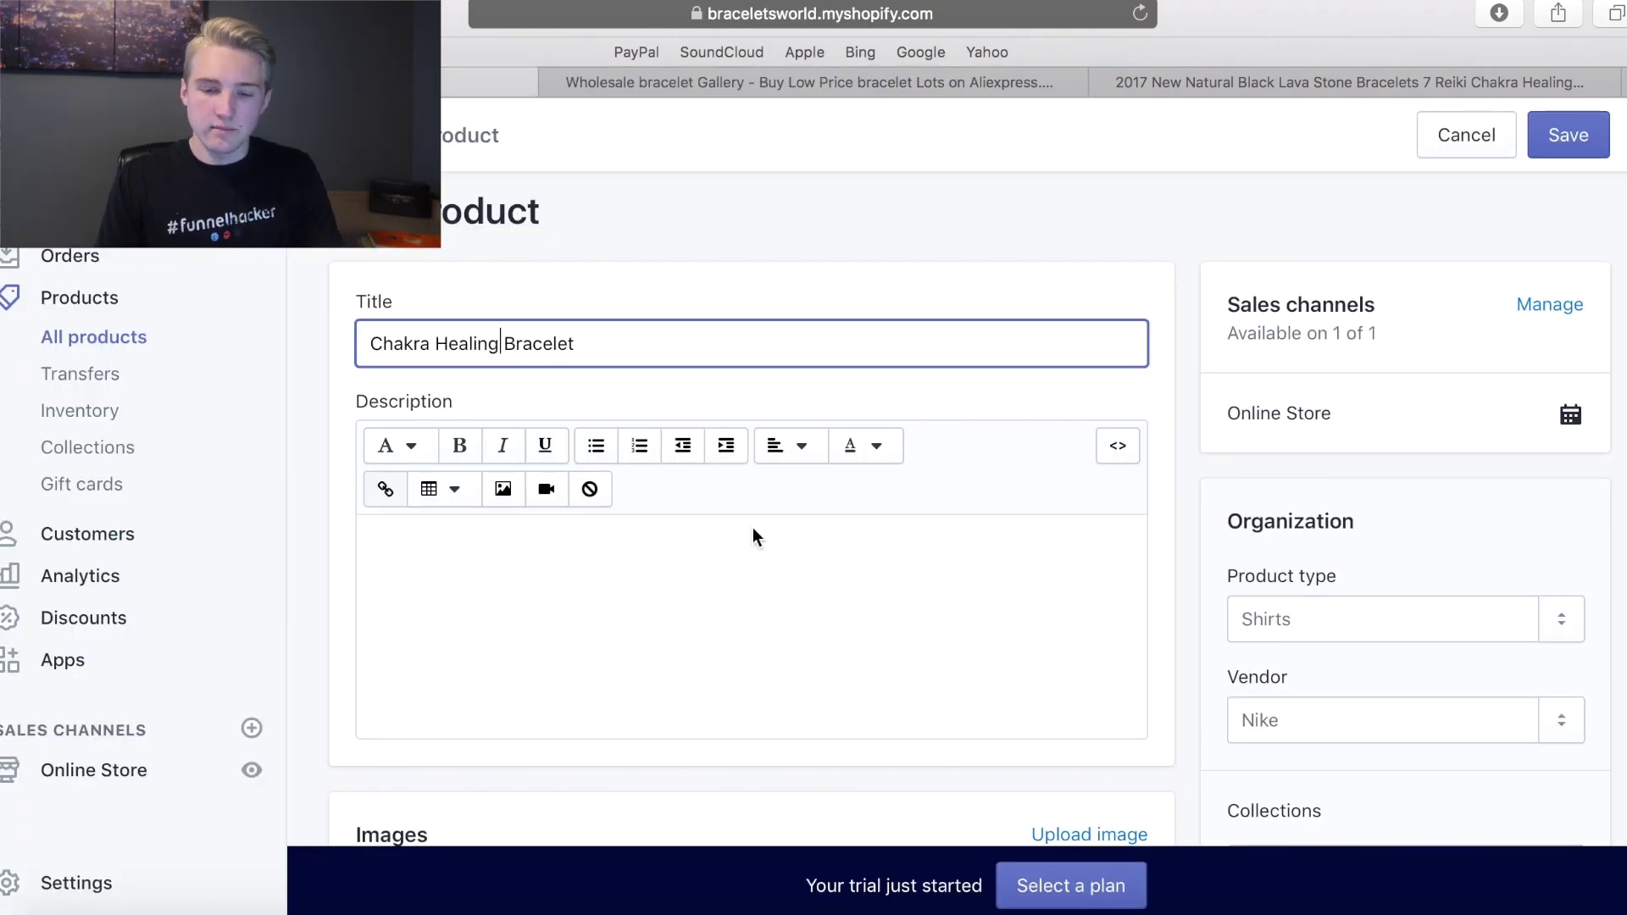
# Write the description's opening sentence: "Everyone needs more balance in their lives, and that's exactly why the Chakra Healing Bracelet exist.".
pyautogui.click(754, 528)
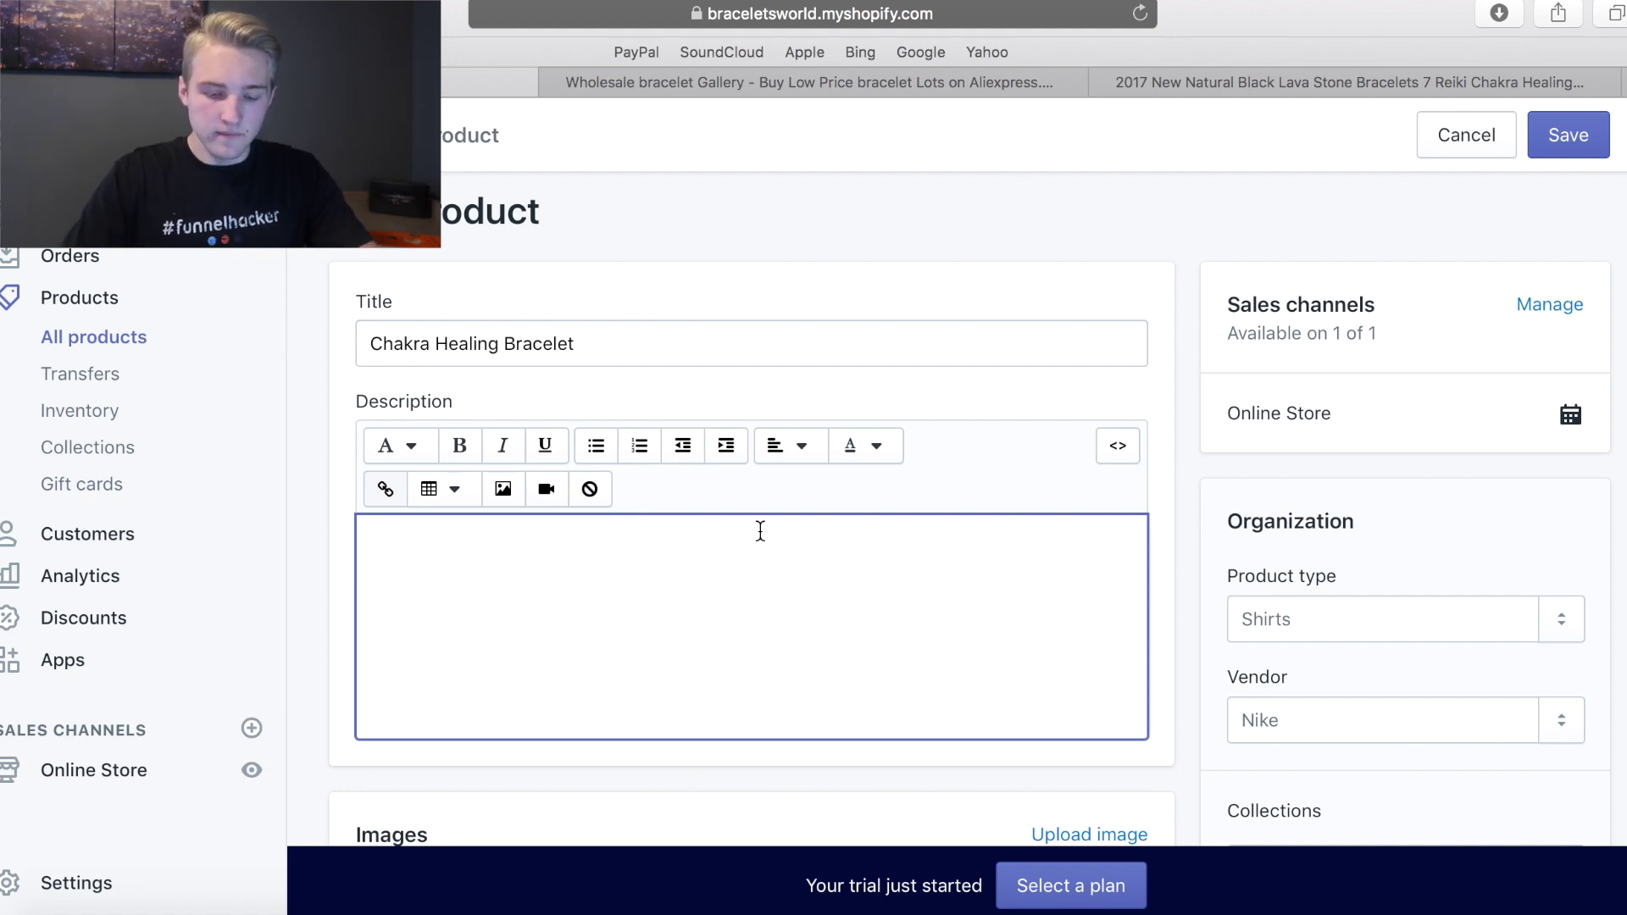
pyautogui.write('Everyone needs')
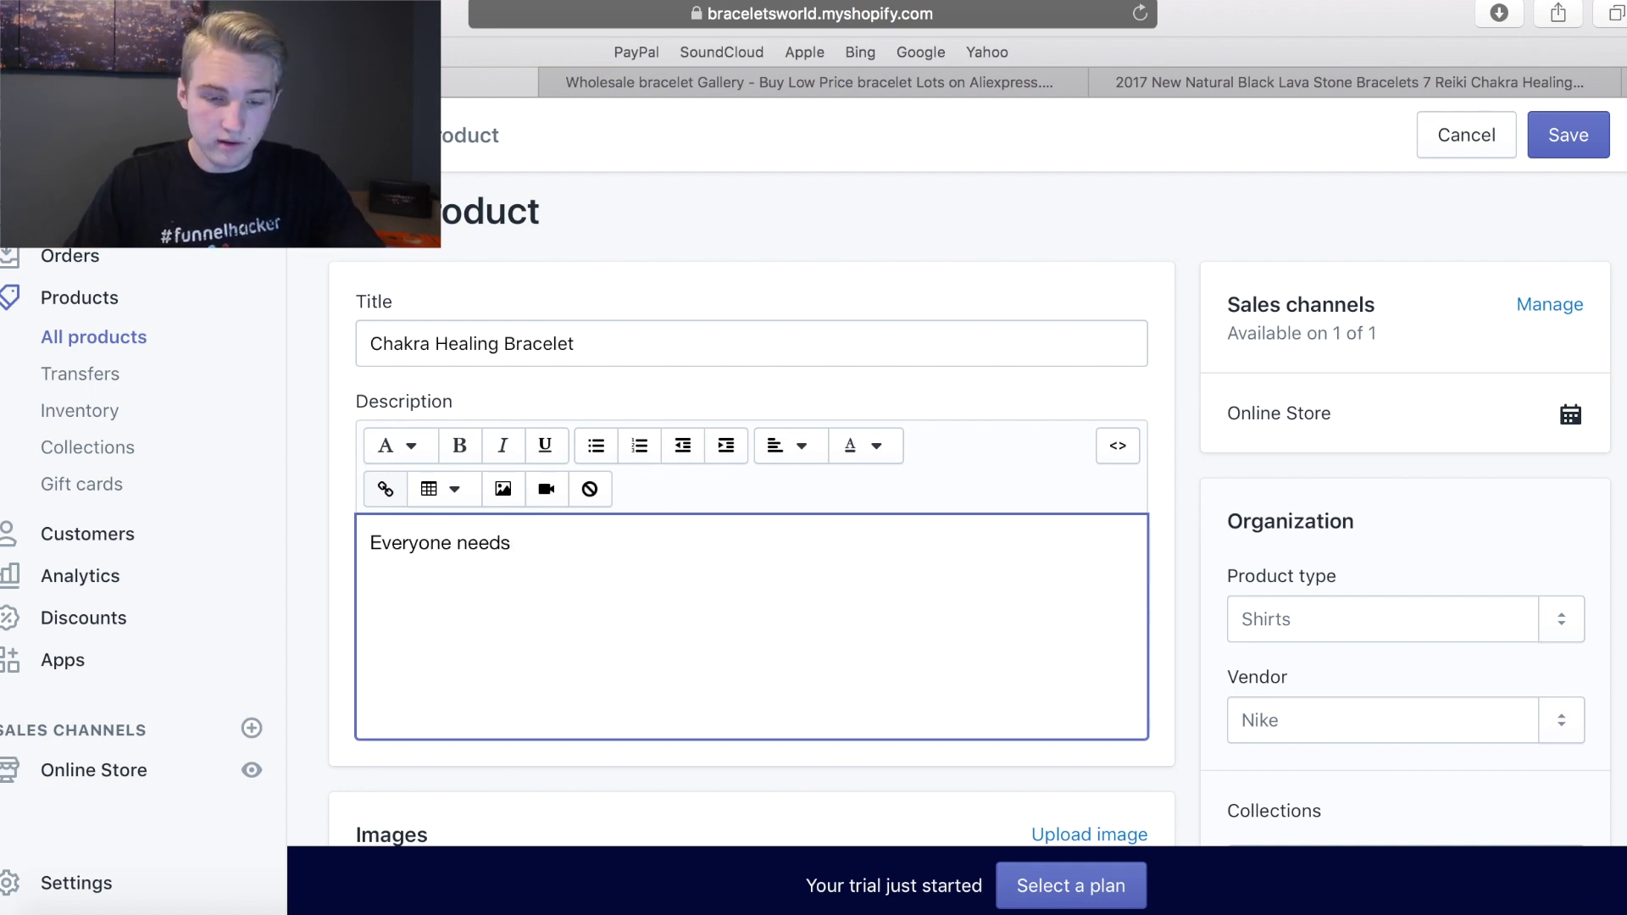
pyautogui.write('more balance in theri')
pyautogui.press('BackSpace')
pyautogui.write('ir live')
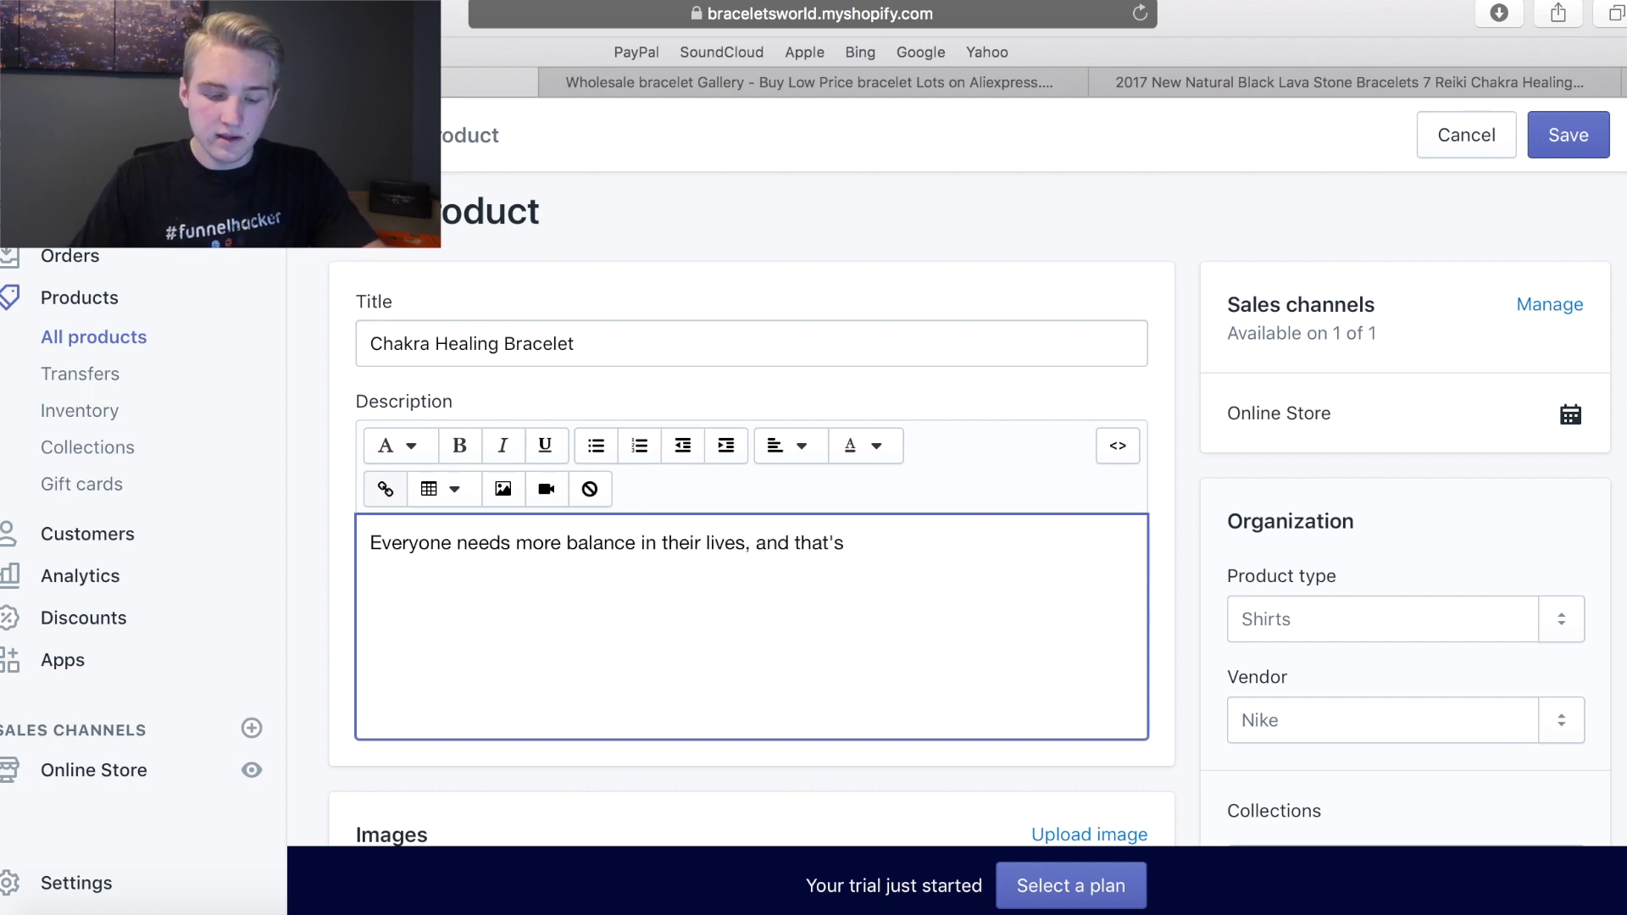
pyautogui.write(' exa')
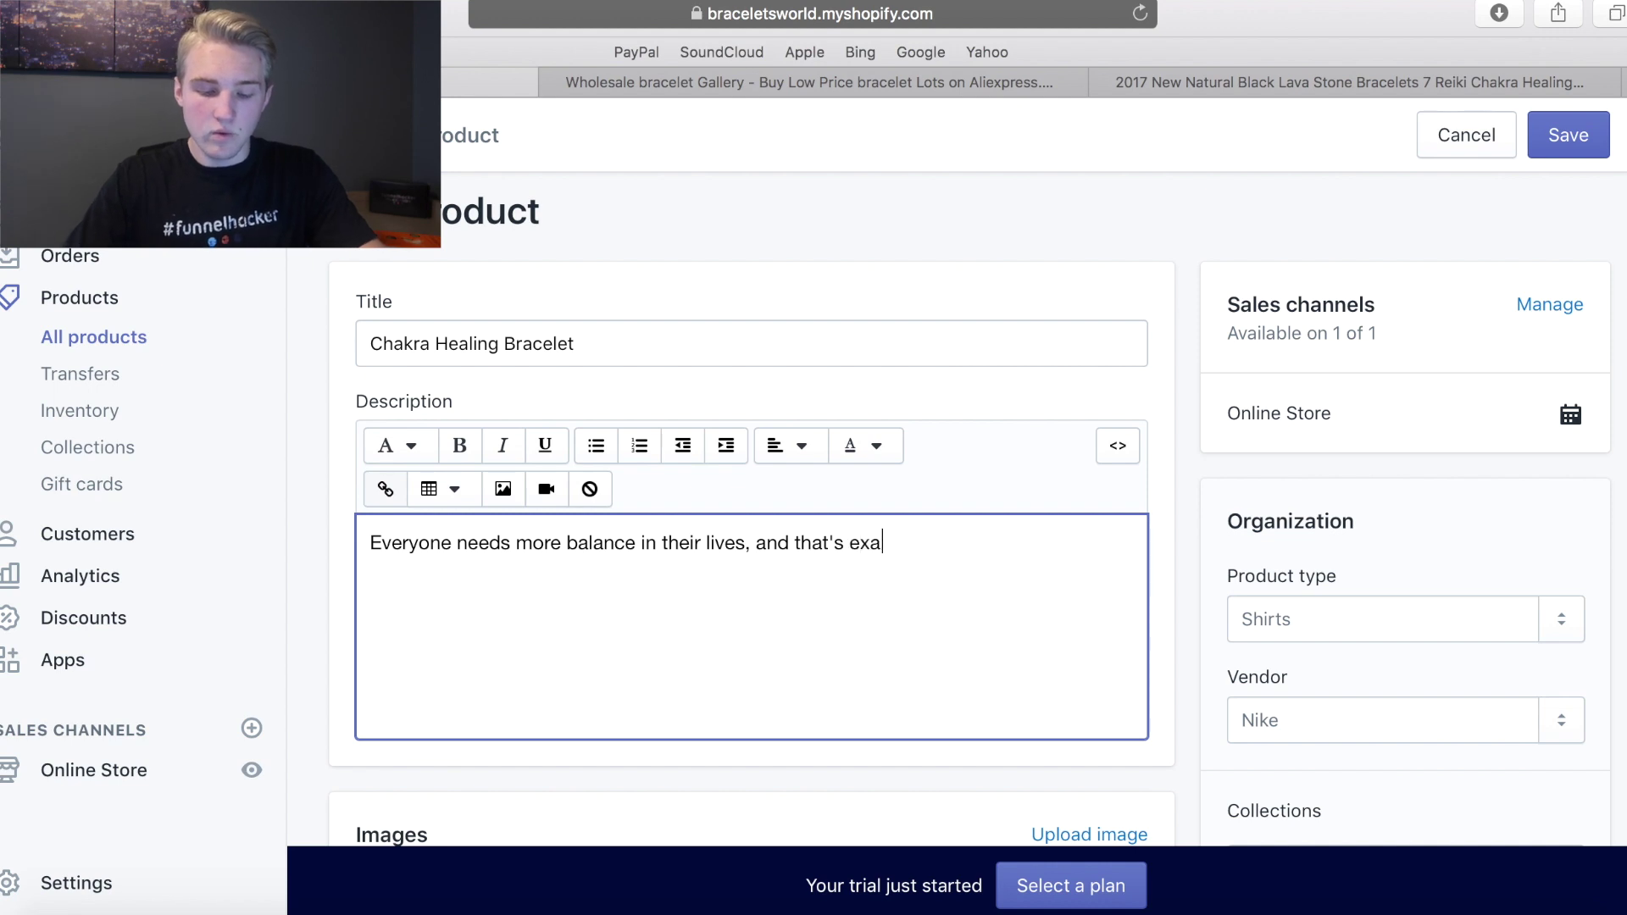
pyautogui.write('ctly why we')
pyautogui.press('BackSpace')
pyautogui.press('BackSpace')
pyautogui.write('the ')
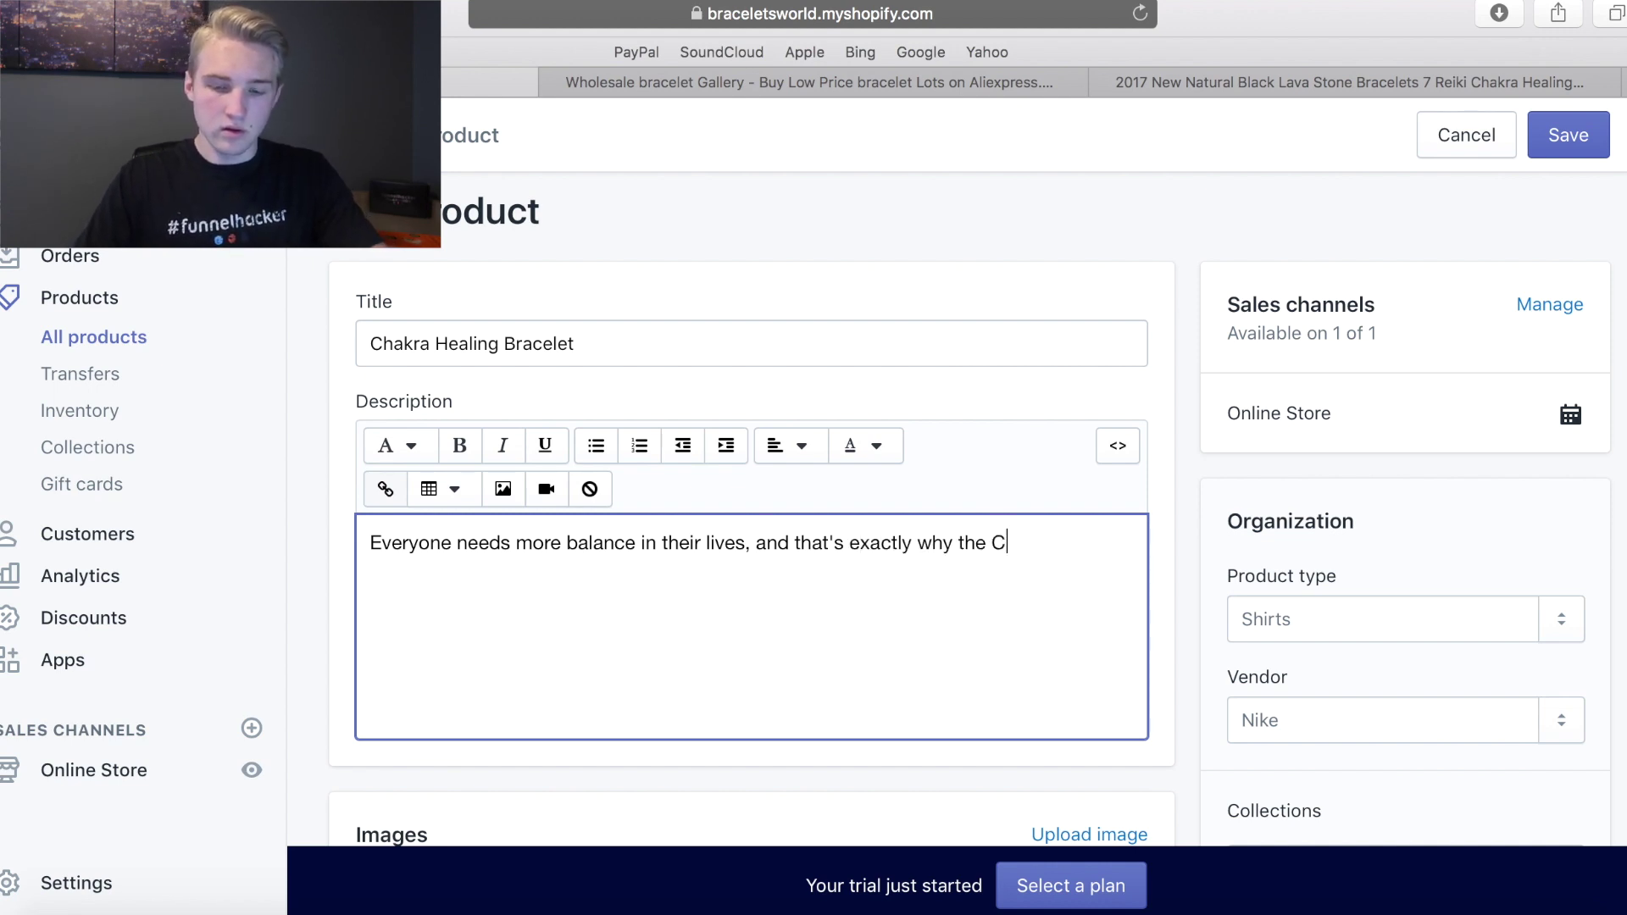
pyautogui.write('Chakra Healing Bracelet exist')
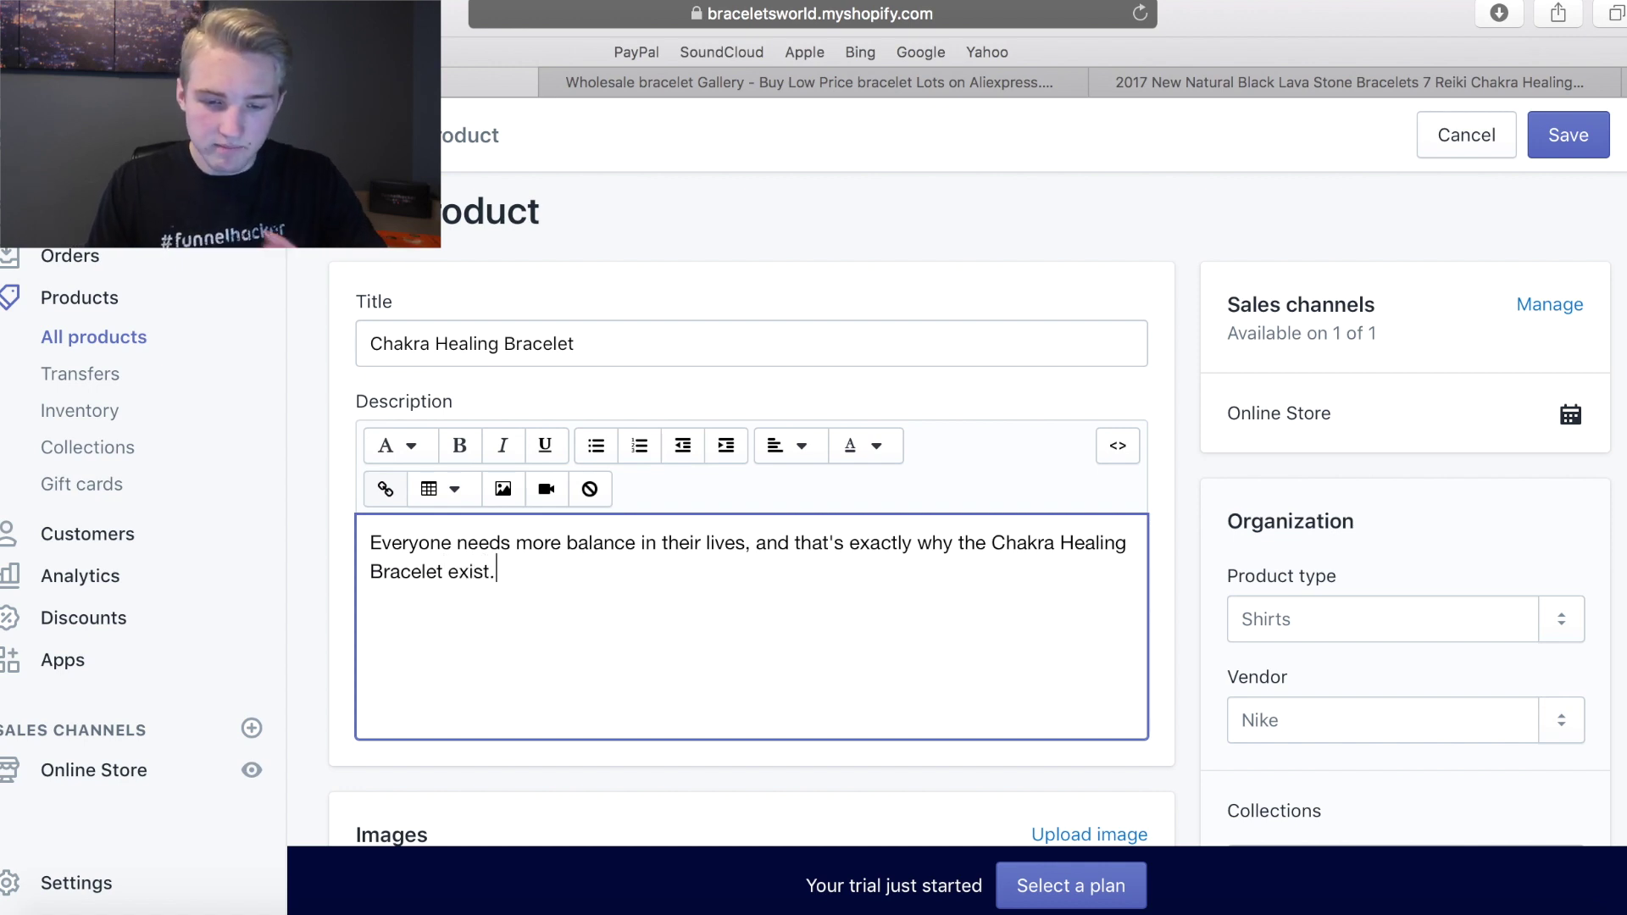
pyautogui.write('.')
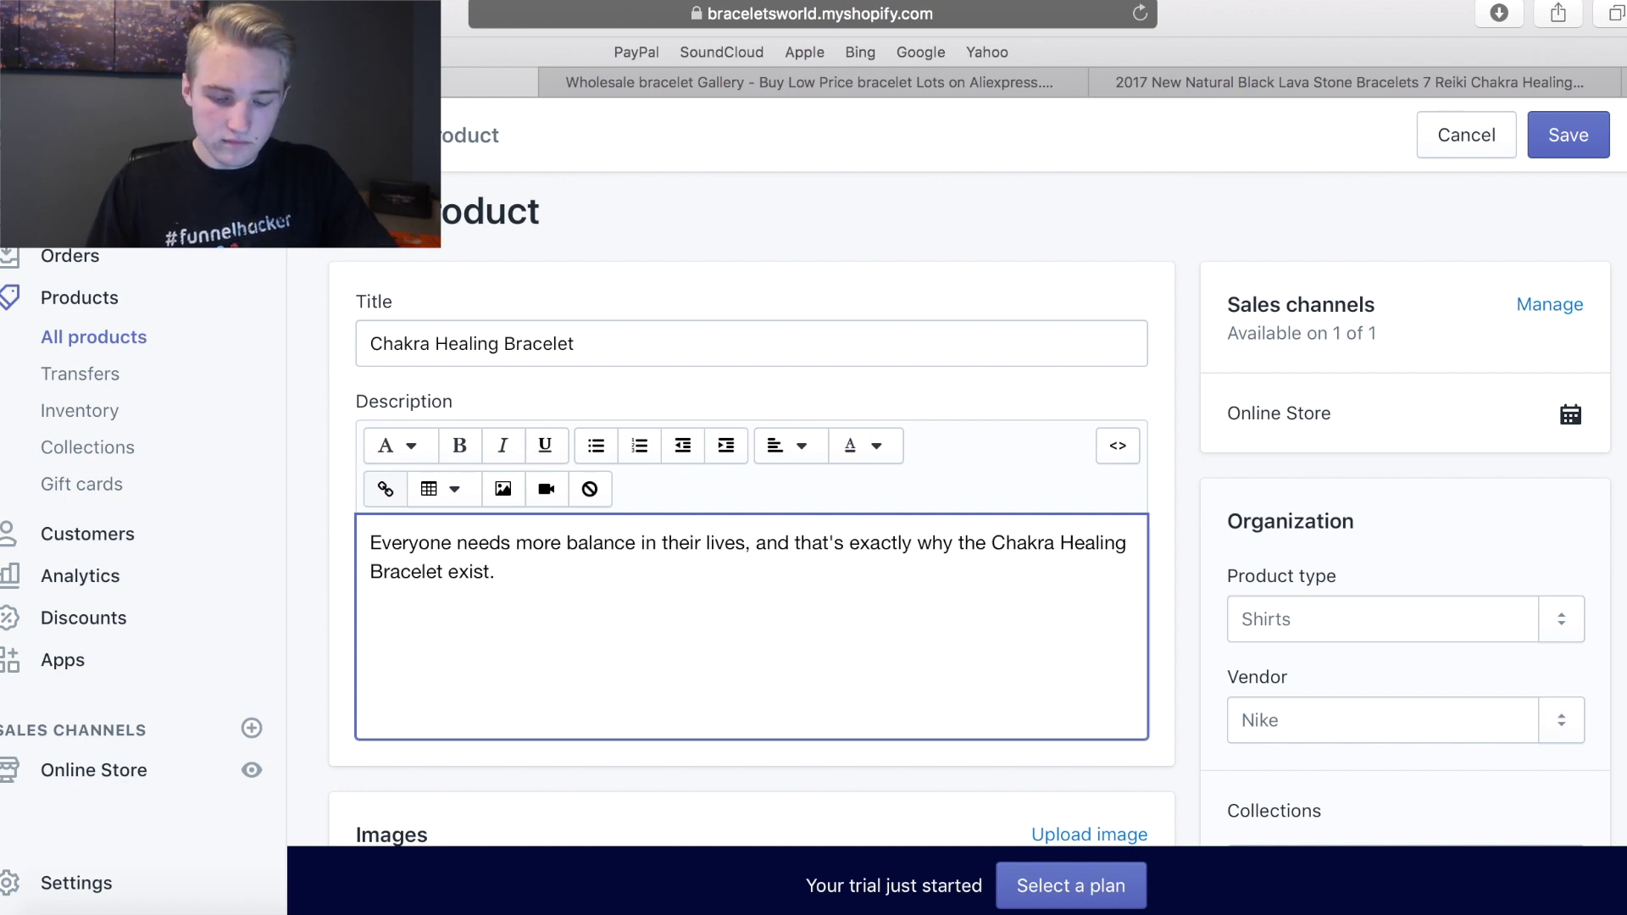
# Add to the description "For the stress filed, hair pulling days, this is what millions of people use to keep themselves balanced." and begin a new paragraph.
pyautogui.write('For t')
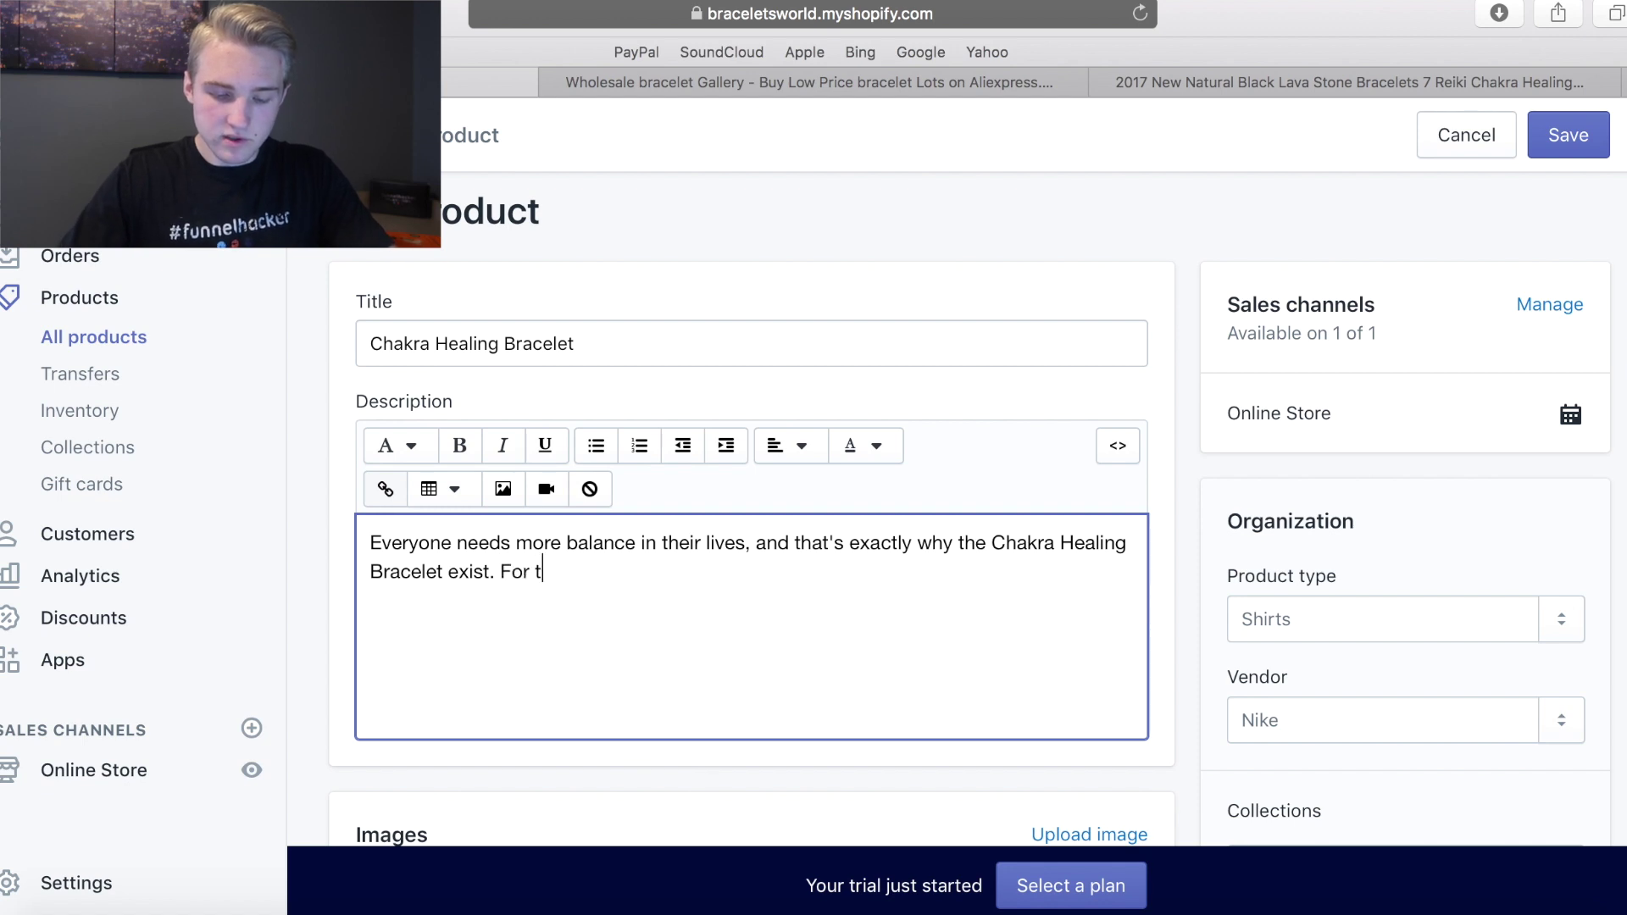
pyautogui.write('he stress')
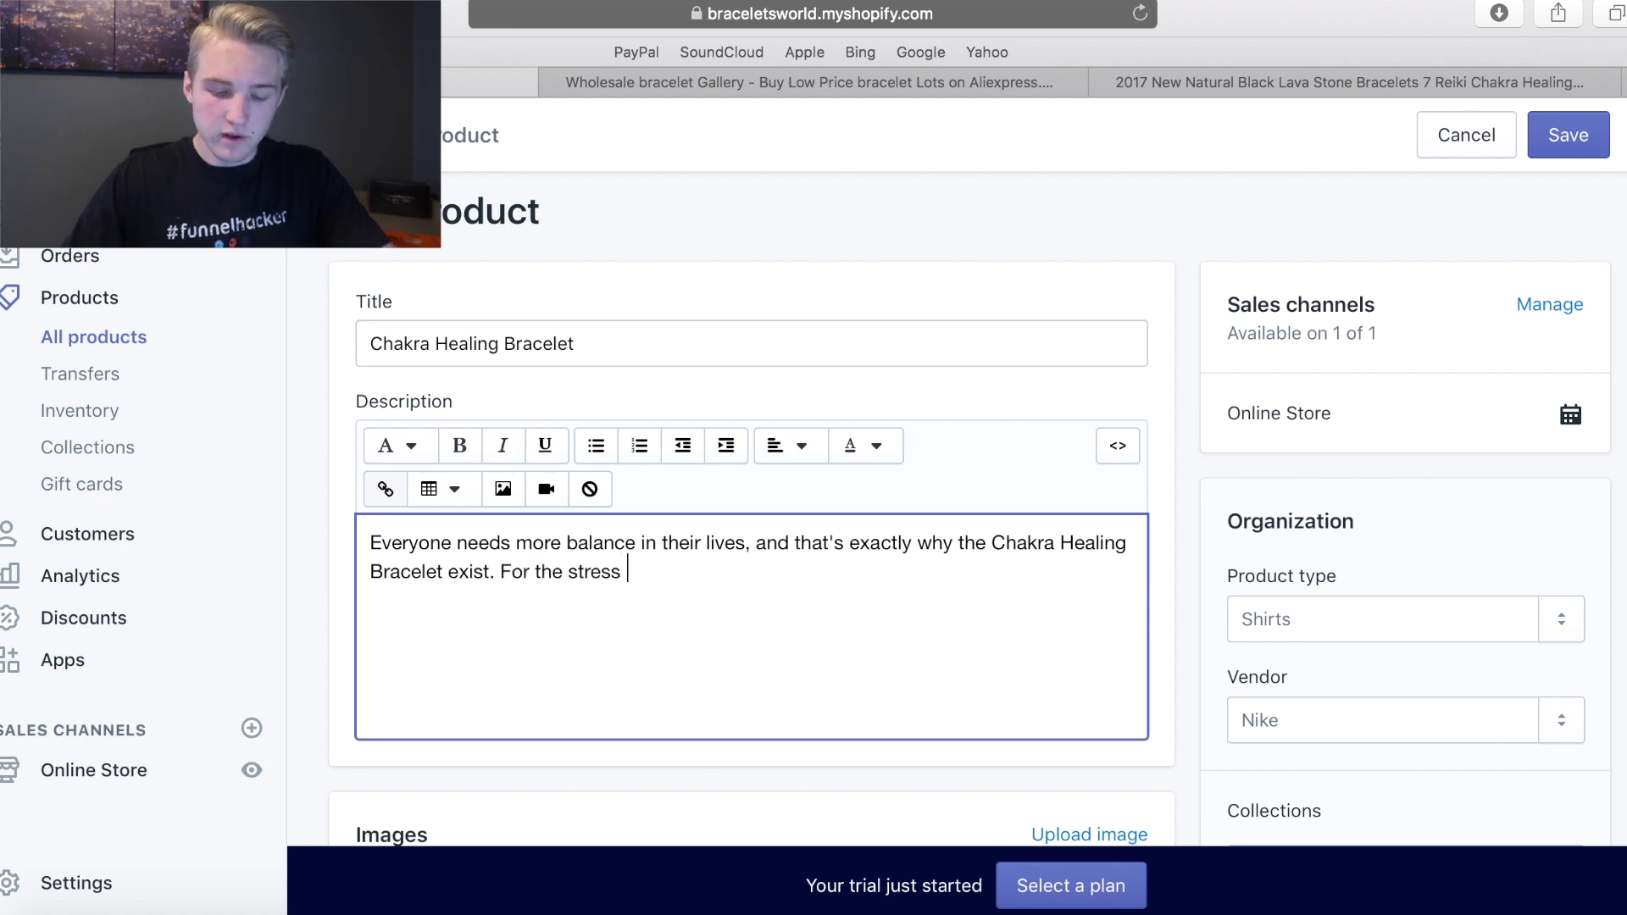
pyautogui.write(' filed, hair u')
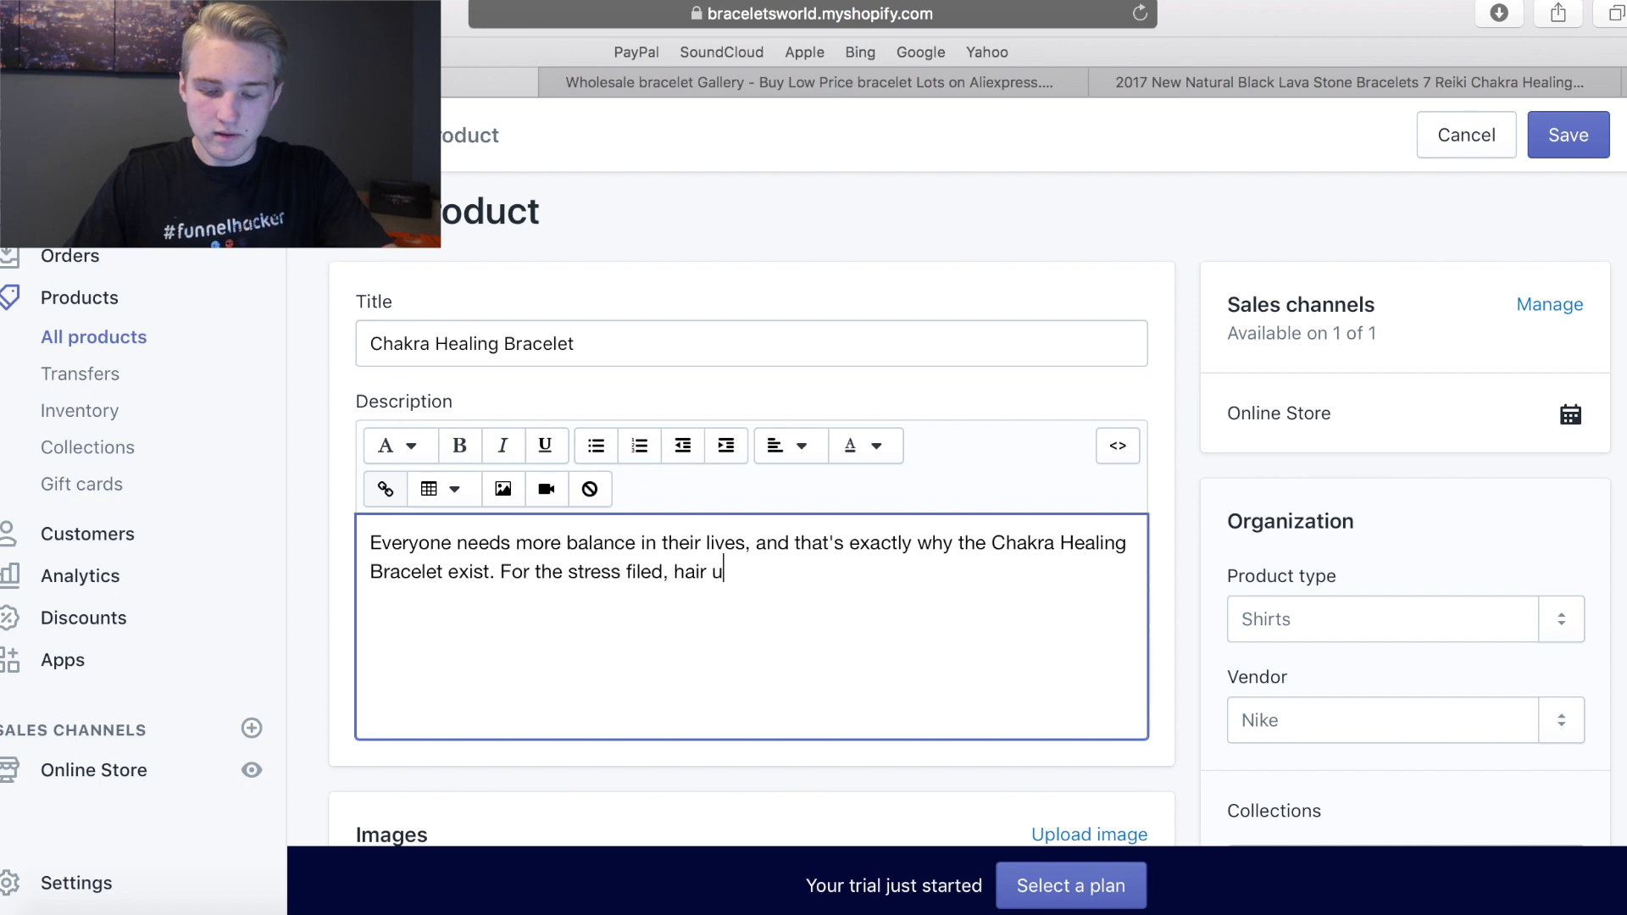
pyautogui.press('BackSpace')
pyautogui.write('pulling days')
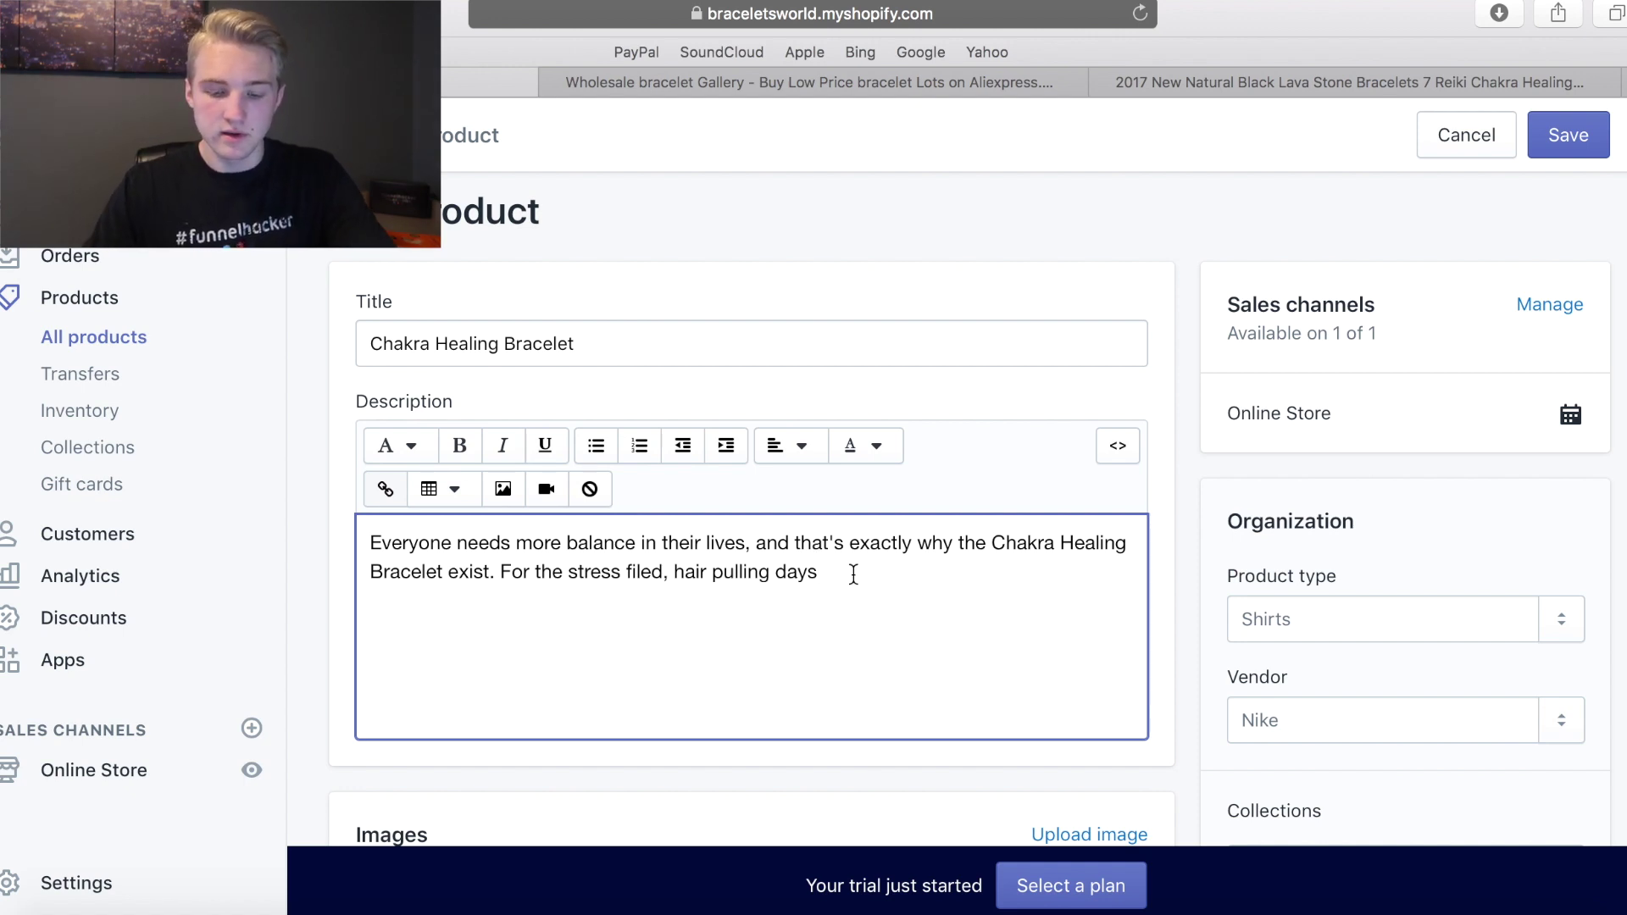
pyautogui.write(', thi')
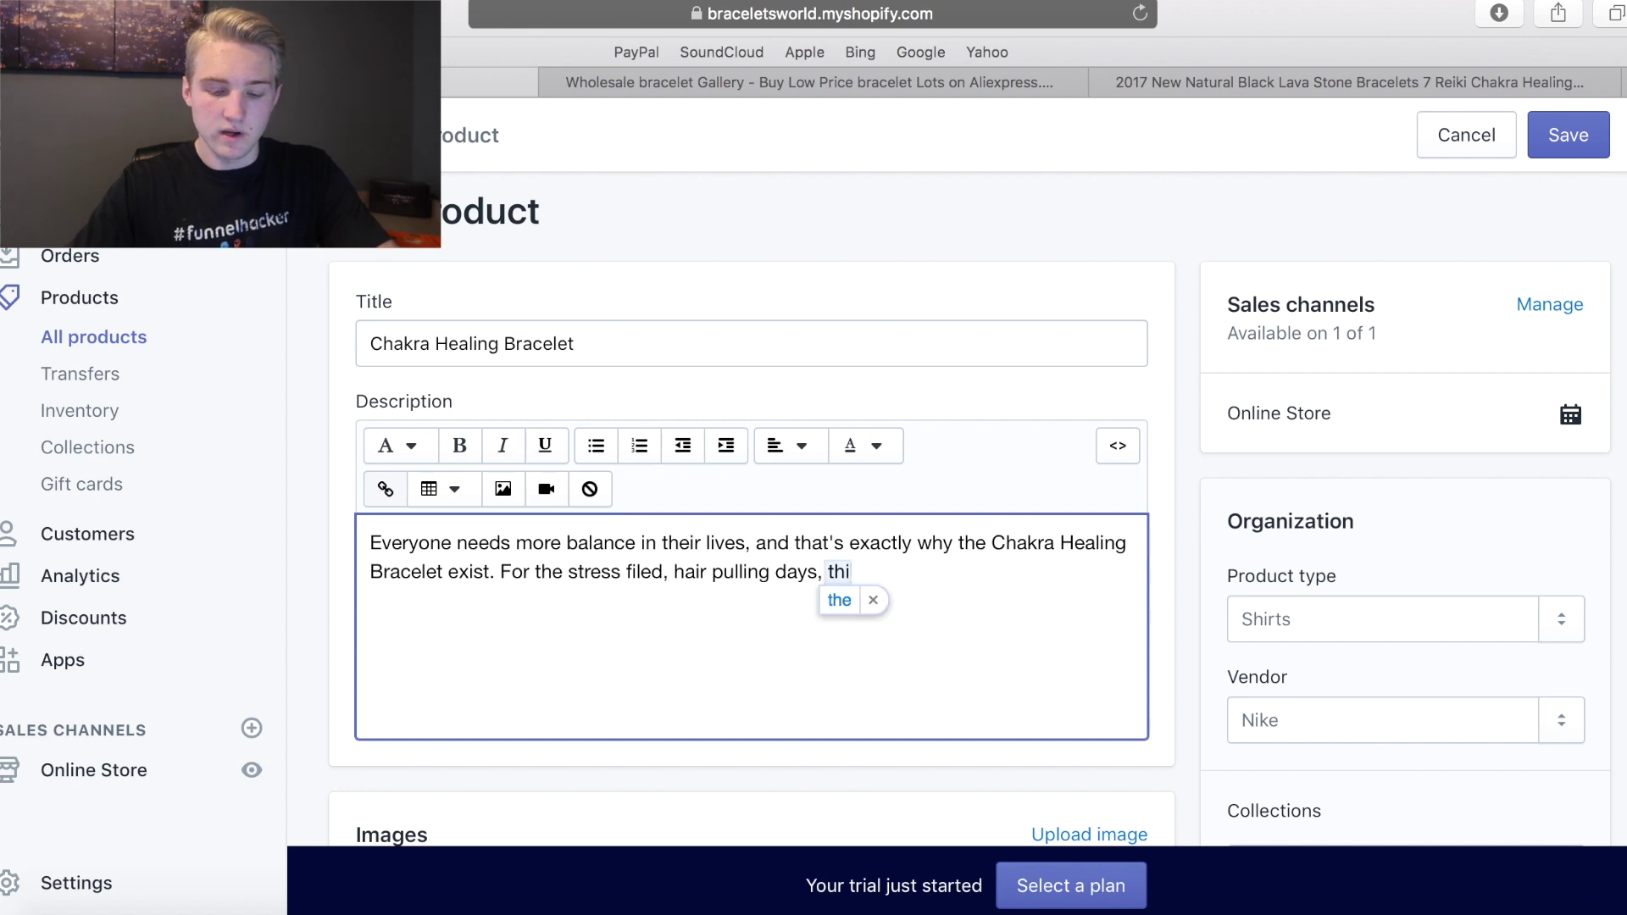
pyautogui.write('s is what mill')
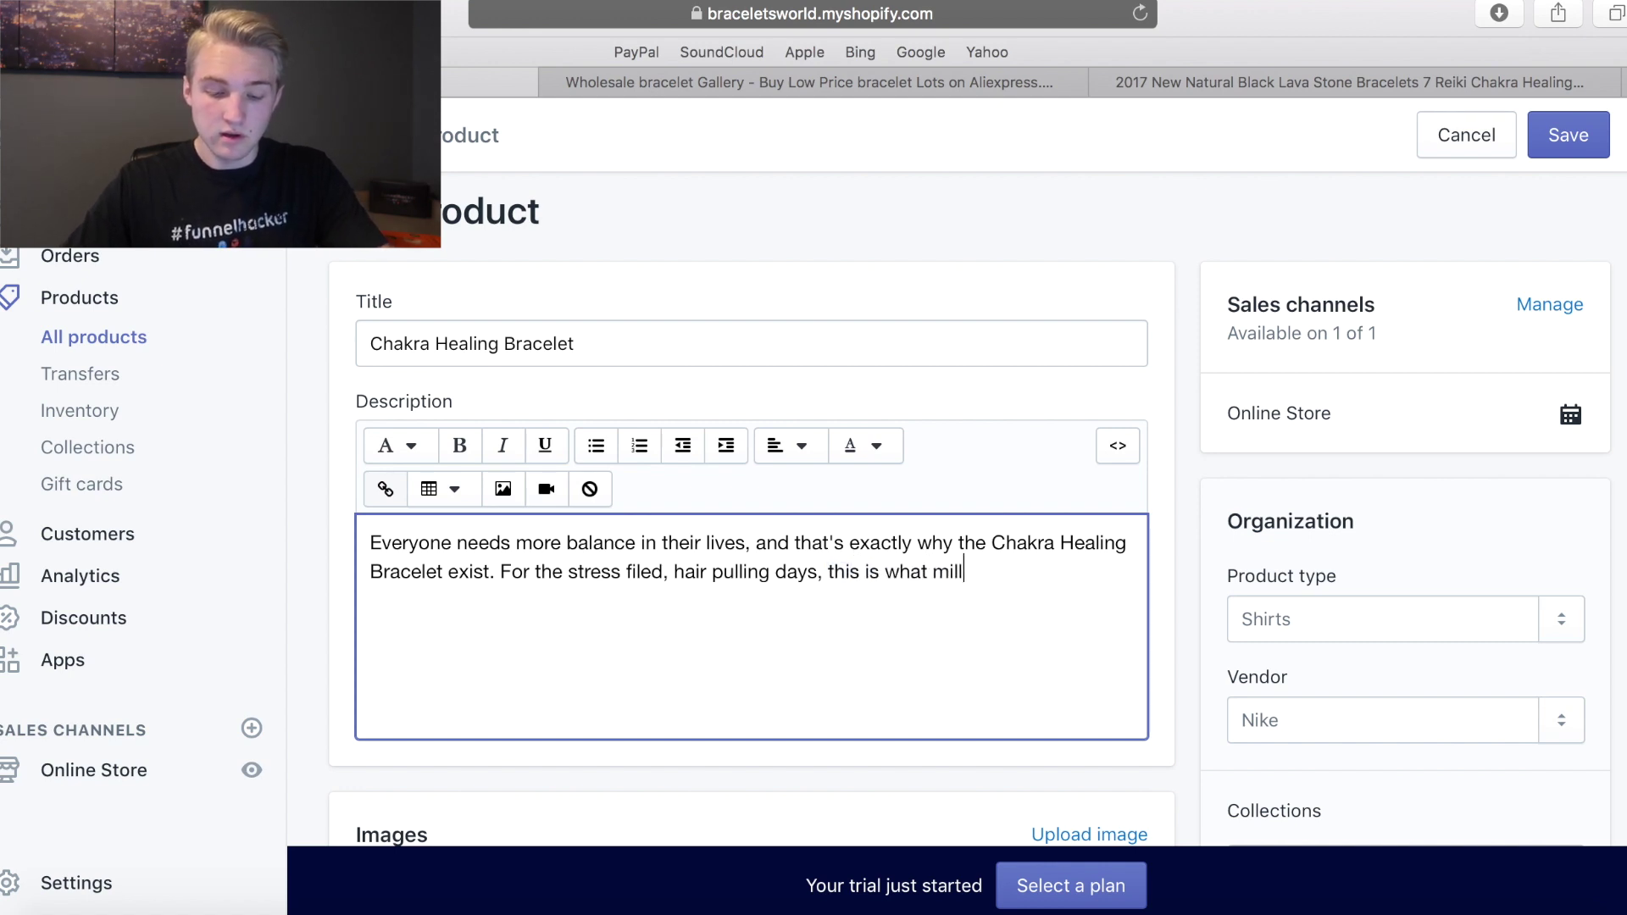
pyautogui.write('ions o')
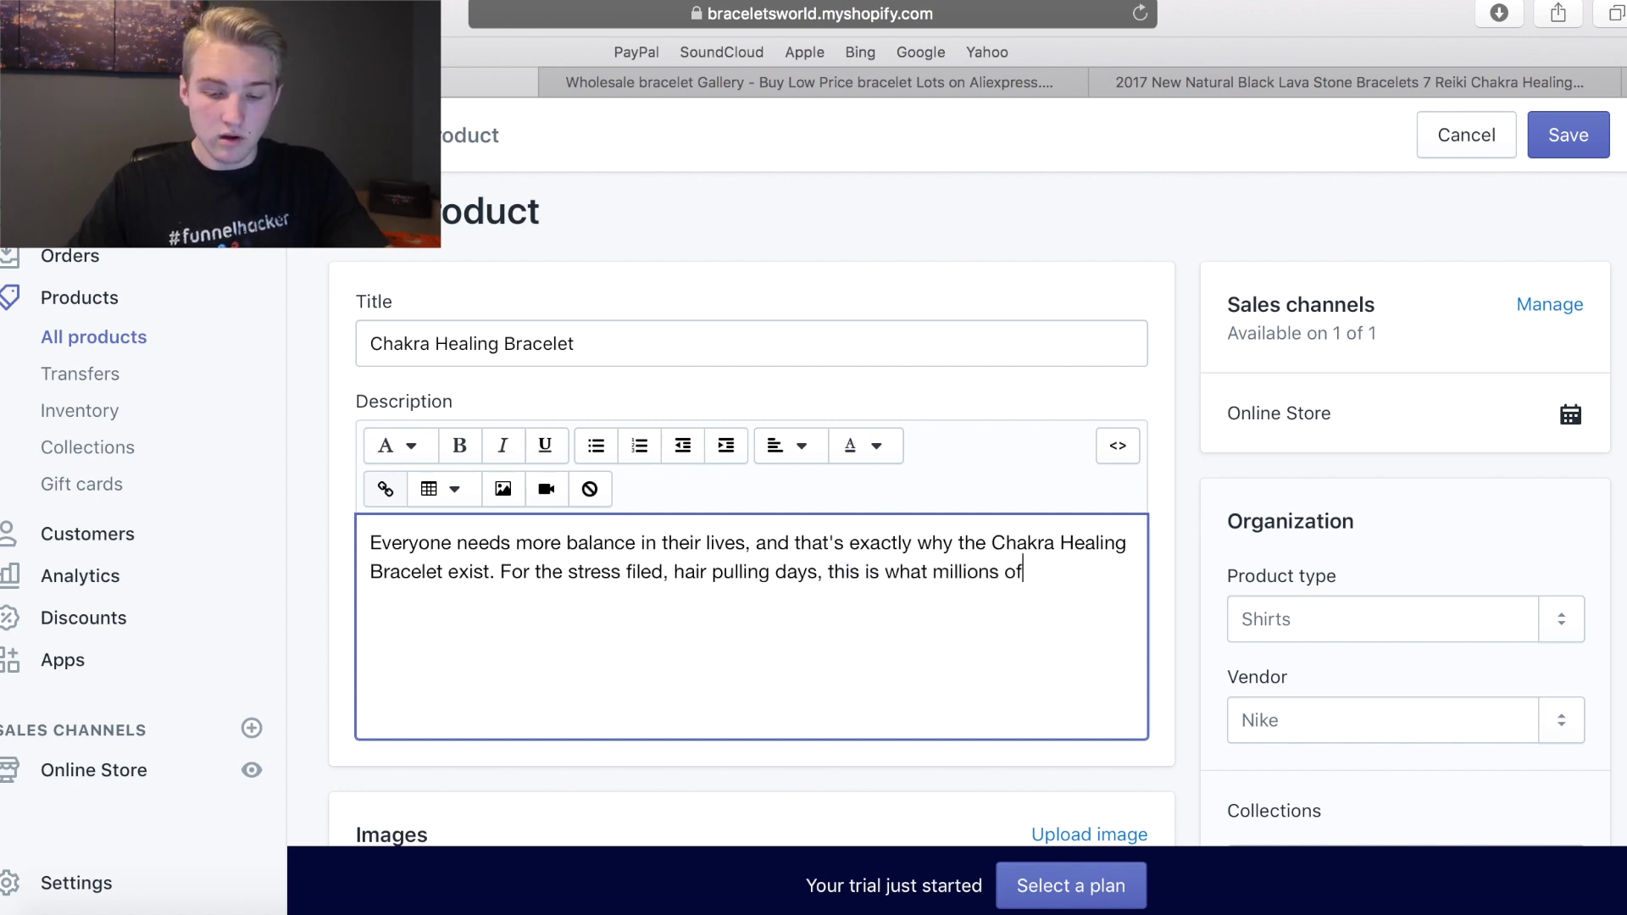
pyautogui.write('f ')
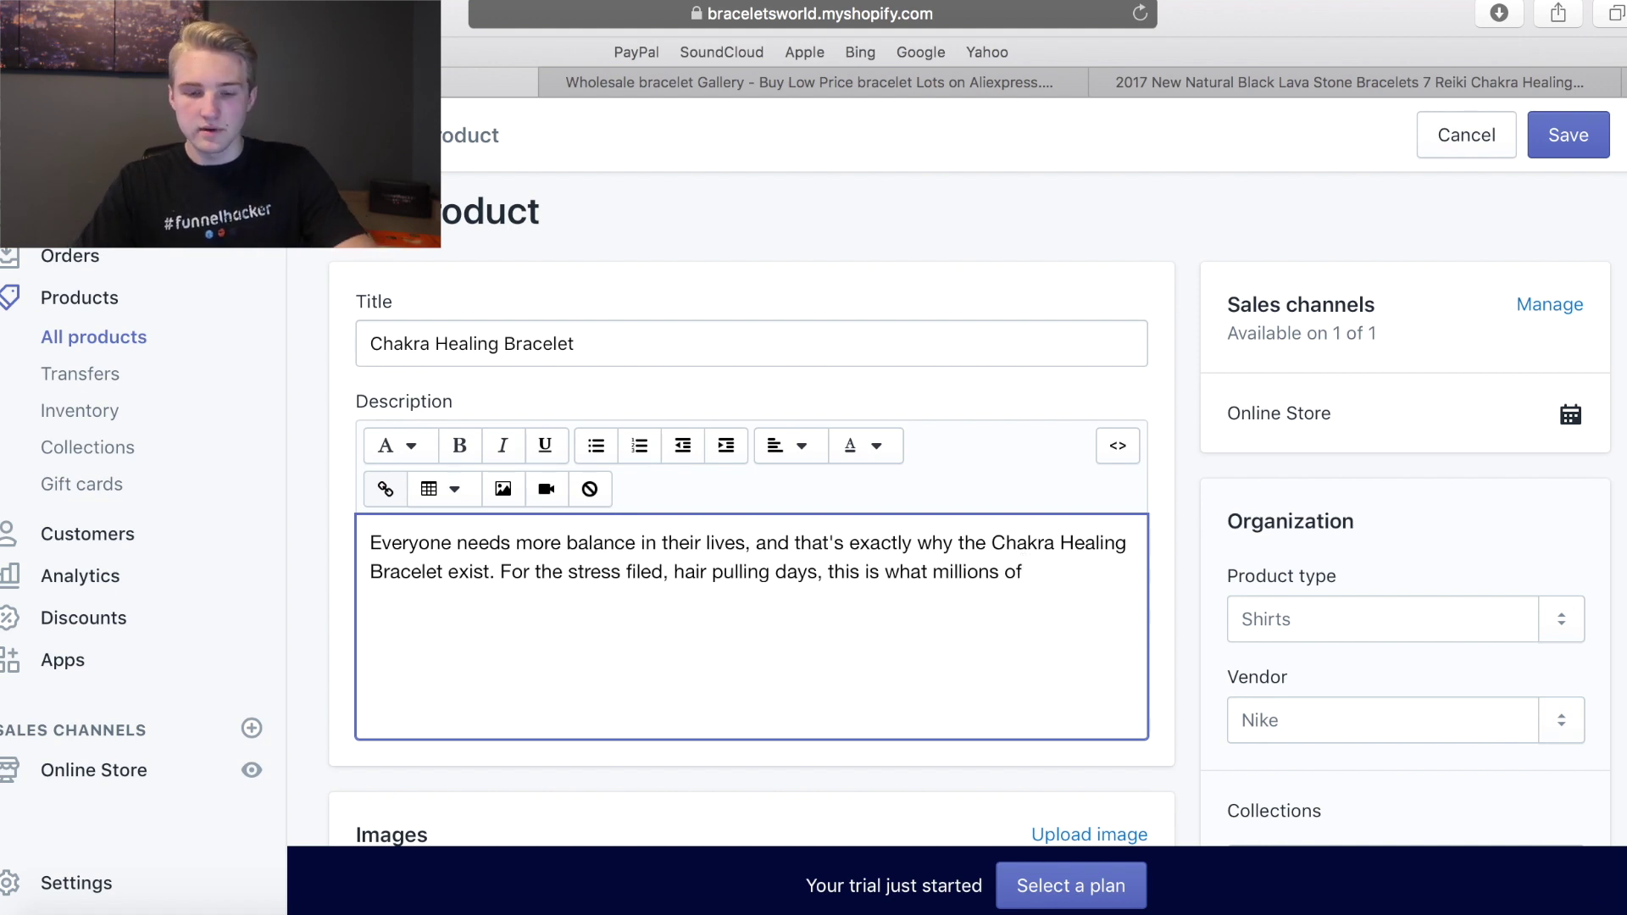
pyautogui.write('c')
pyautogui.press('BackSpace')
pyautogui.write('people')
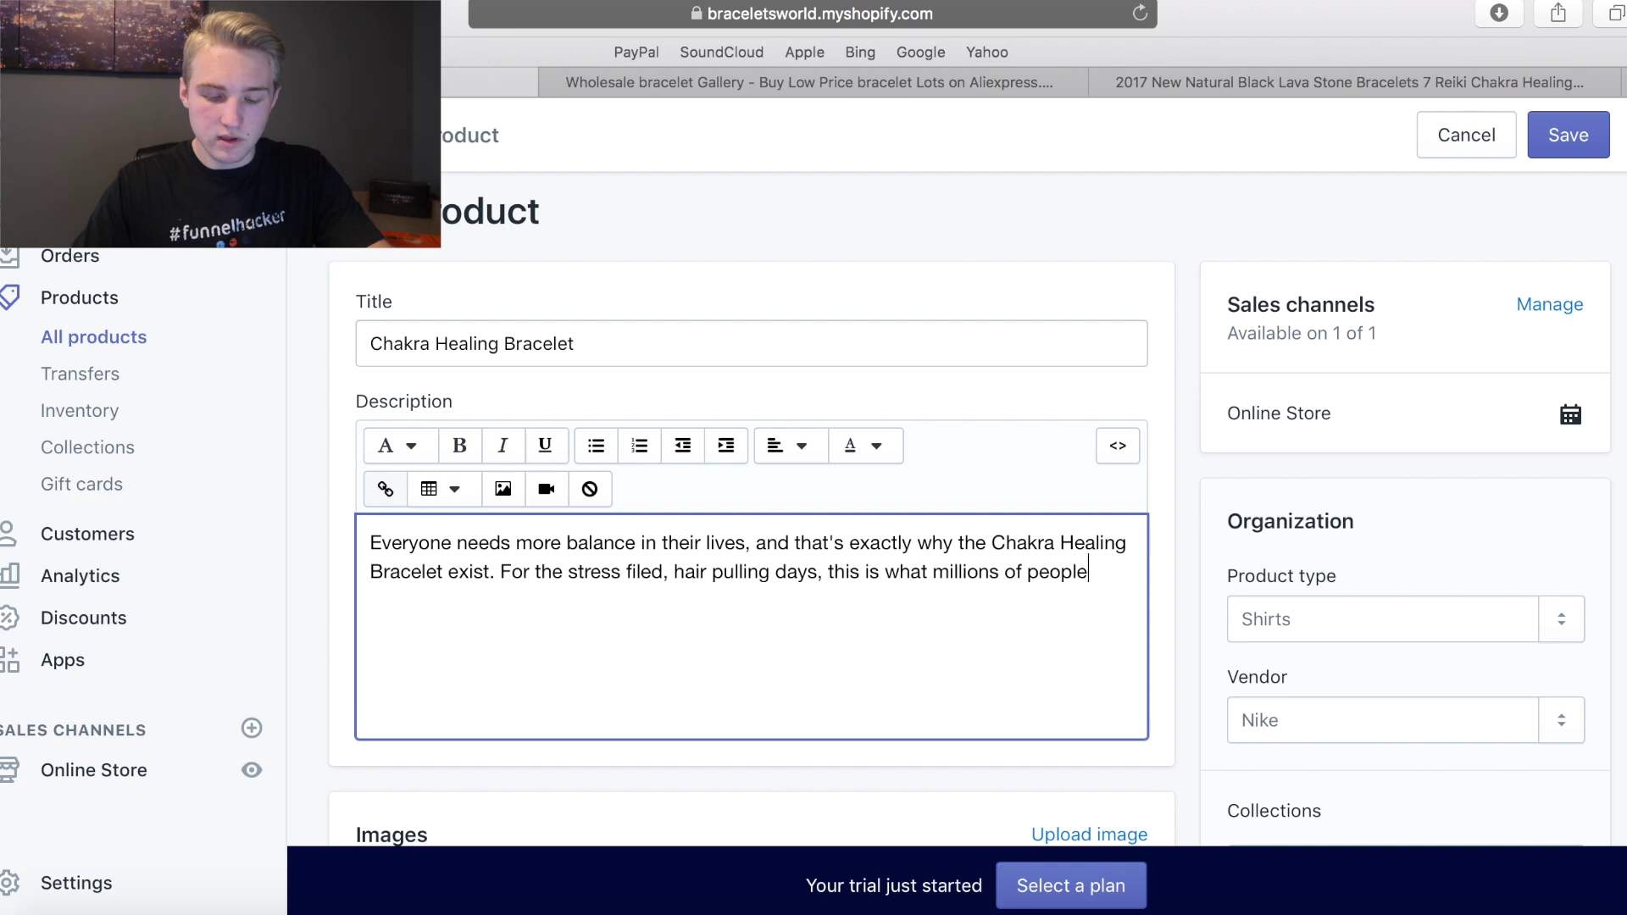
pyautogui.write(' use to keep th')
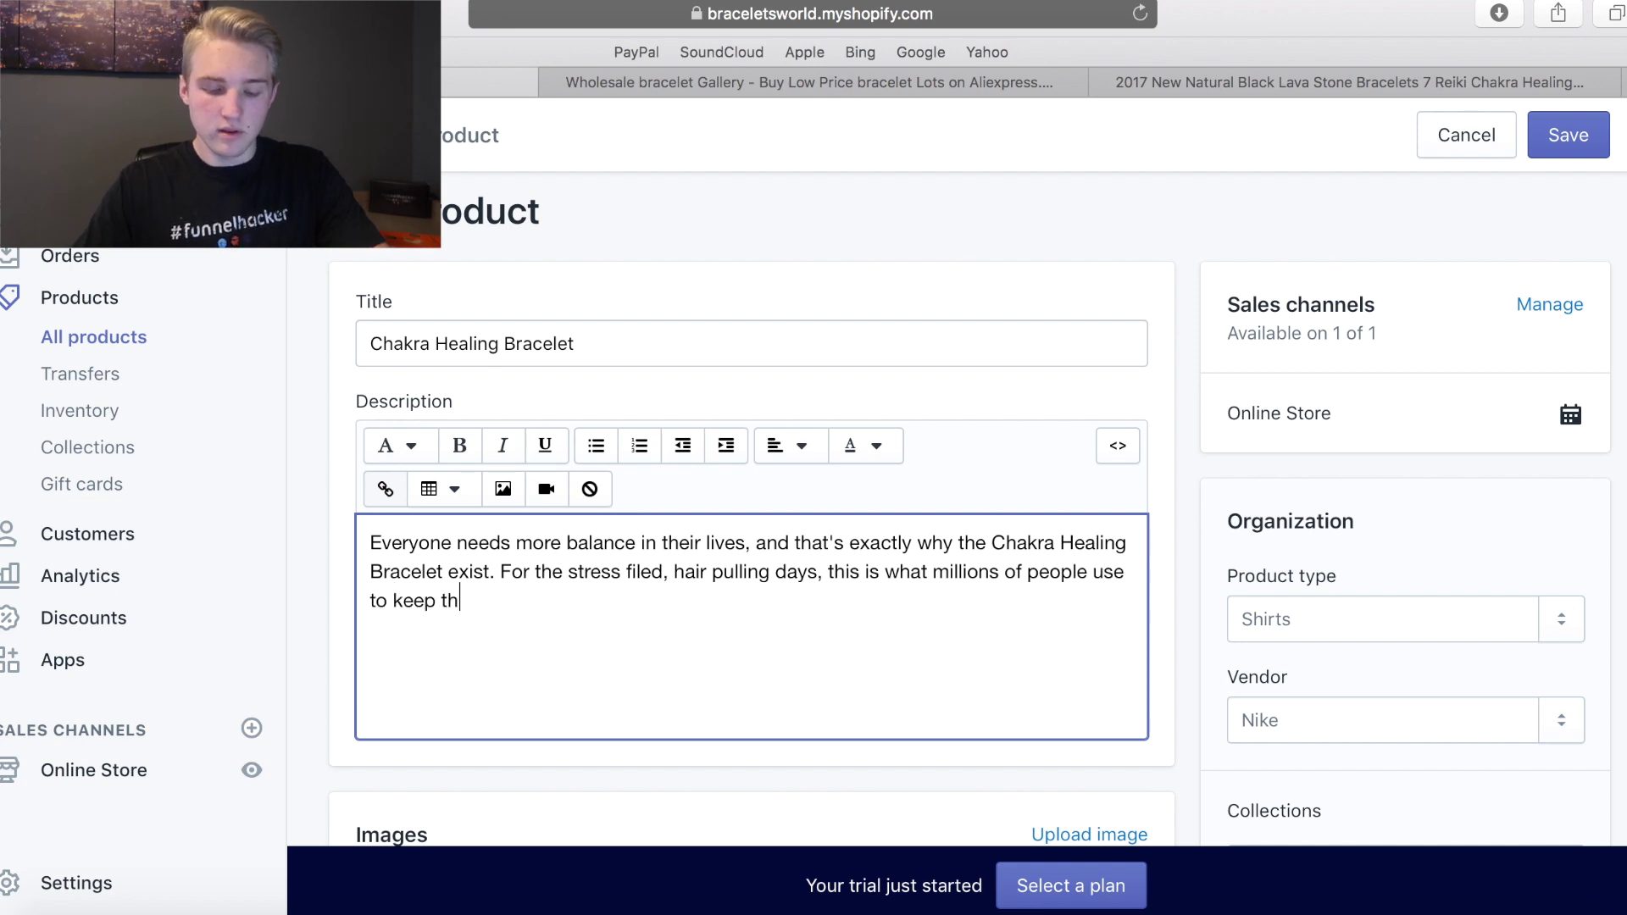
pyautogui.write('emselves')
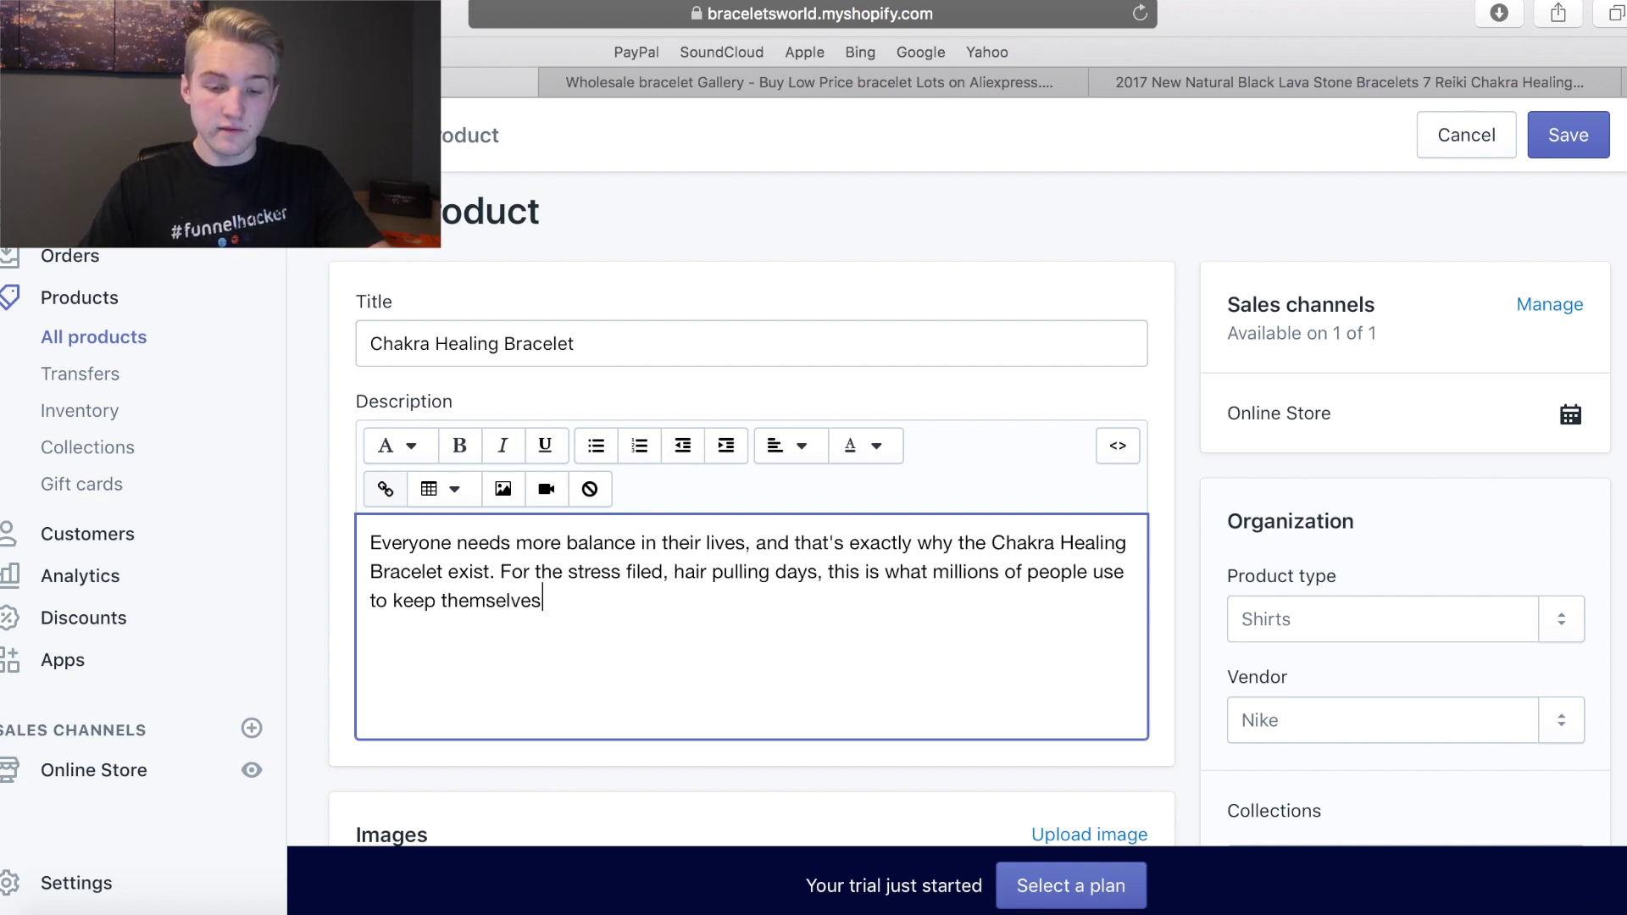
pyautogui.write(' balanced.')
pyautogui.press('Return')
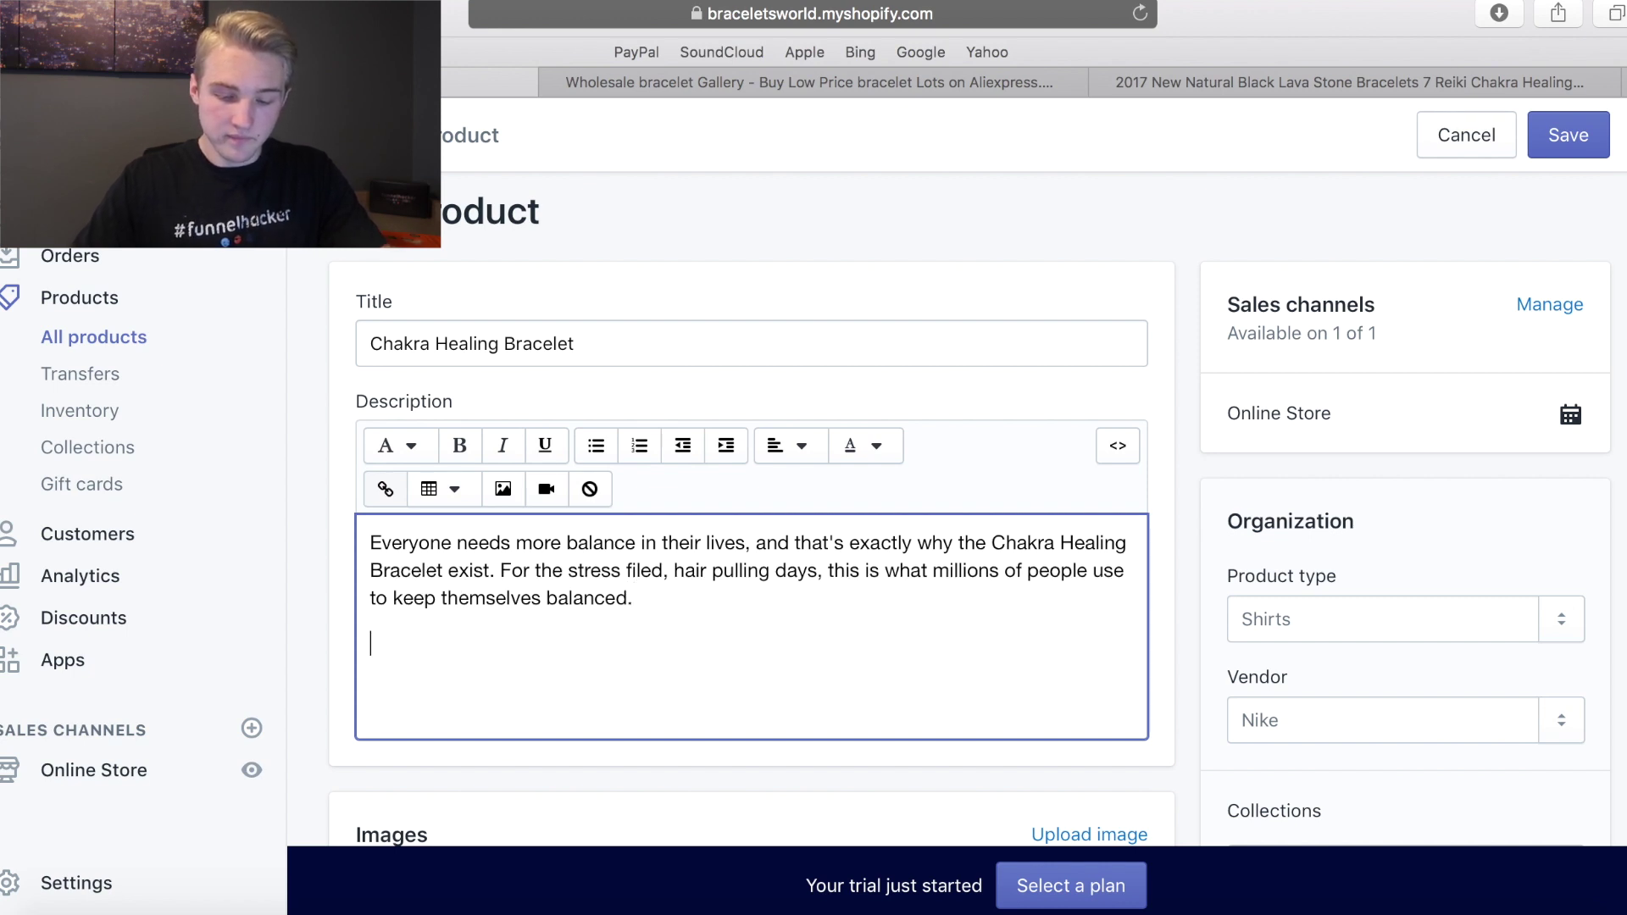
# Write the second paragraph's opening sentence: "So.... today we are giving away 100 of our Chakra Healing Bracelets FOR FREE!!".
pyautogui.write('So....')
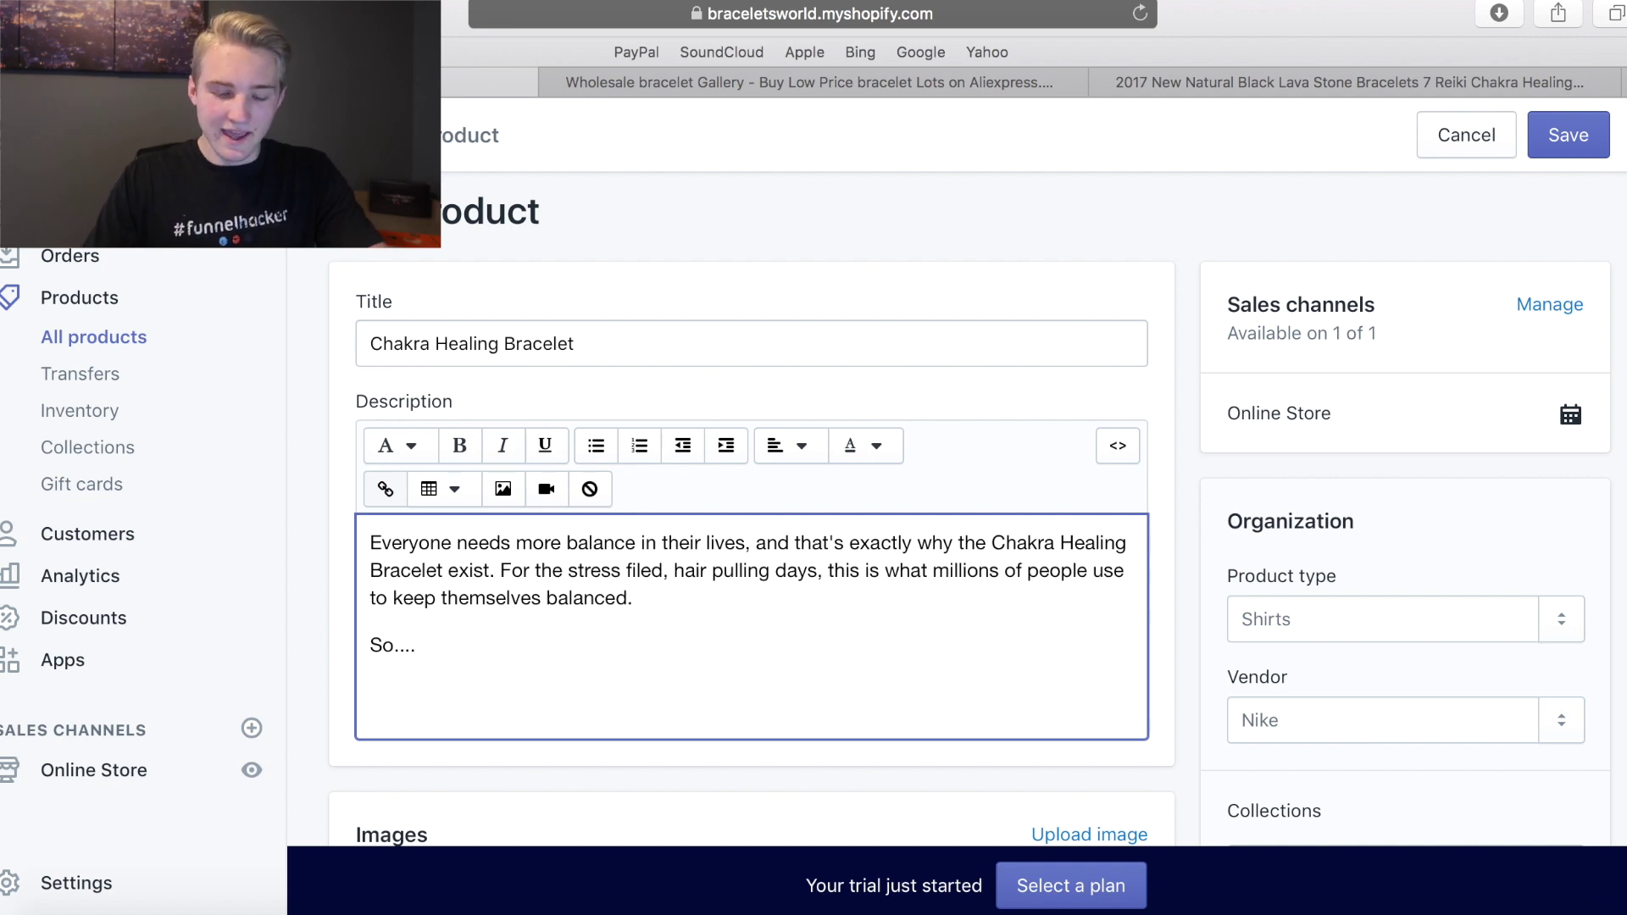
pyautogui.write(' t')
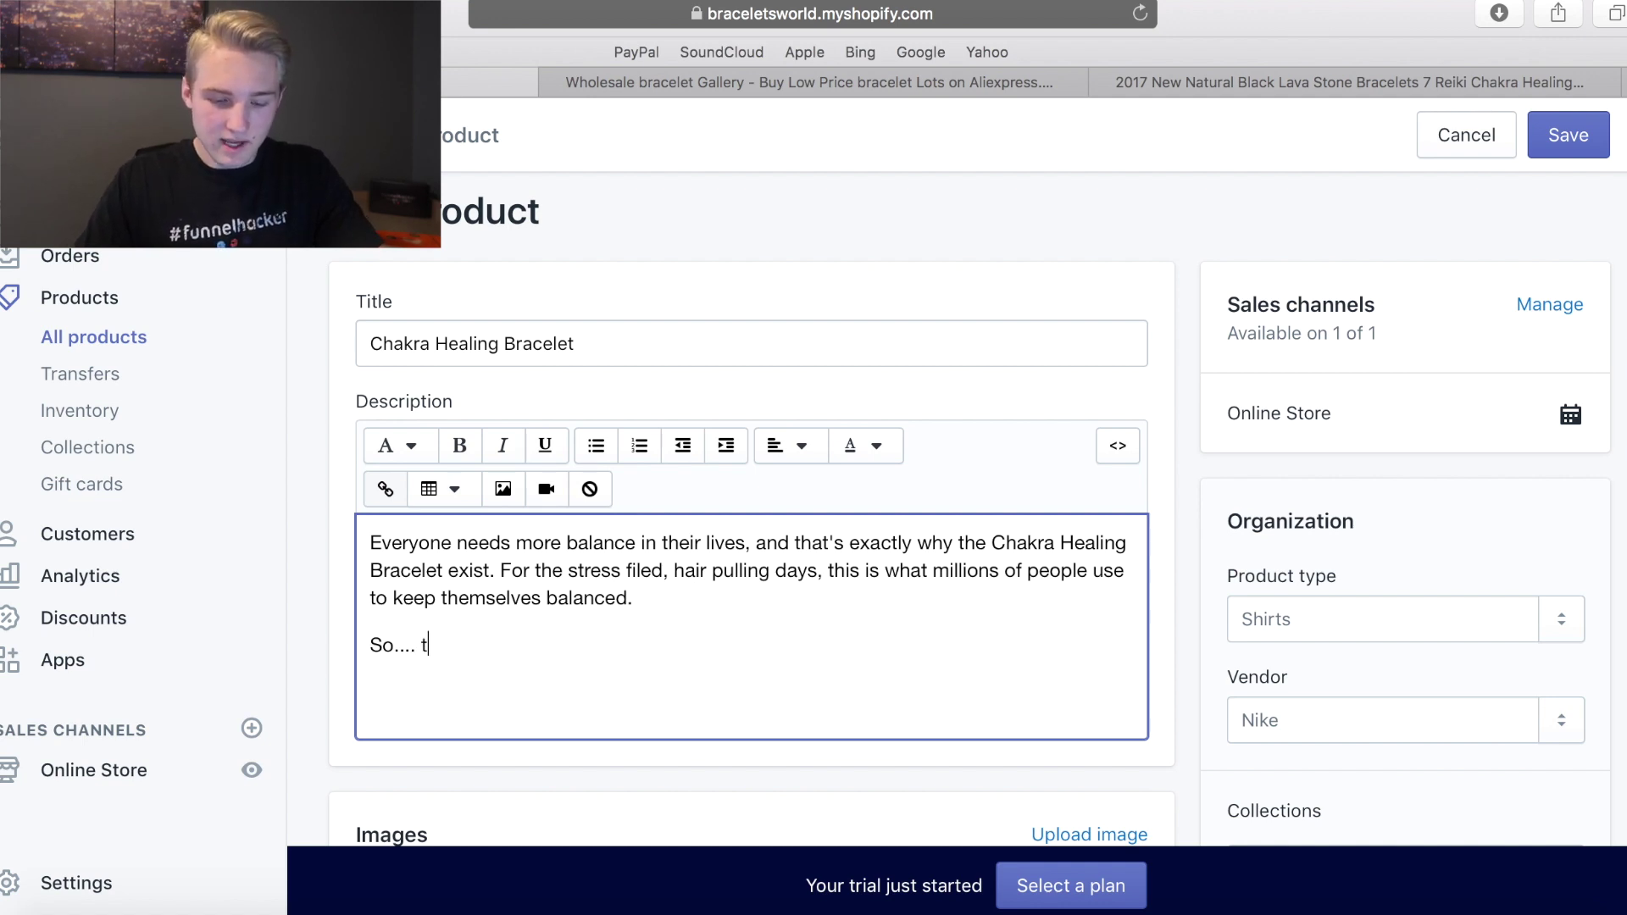
pyautogui.write('oday w')
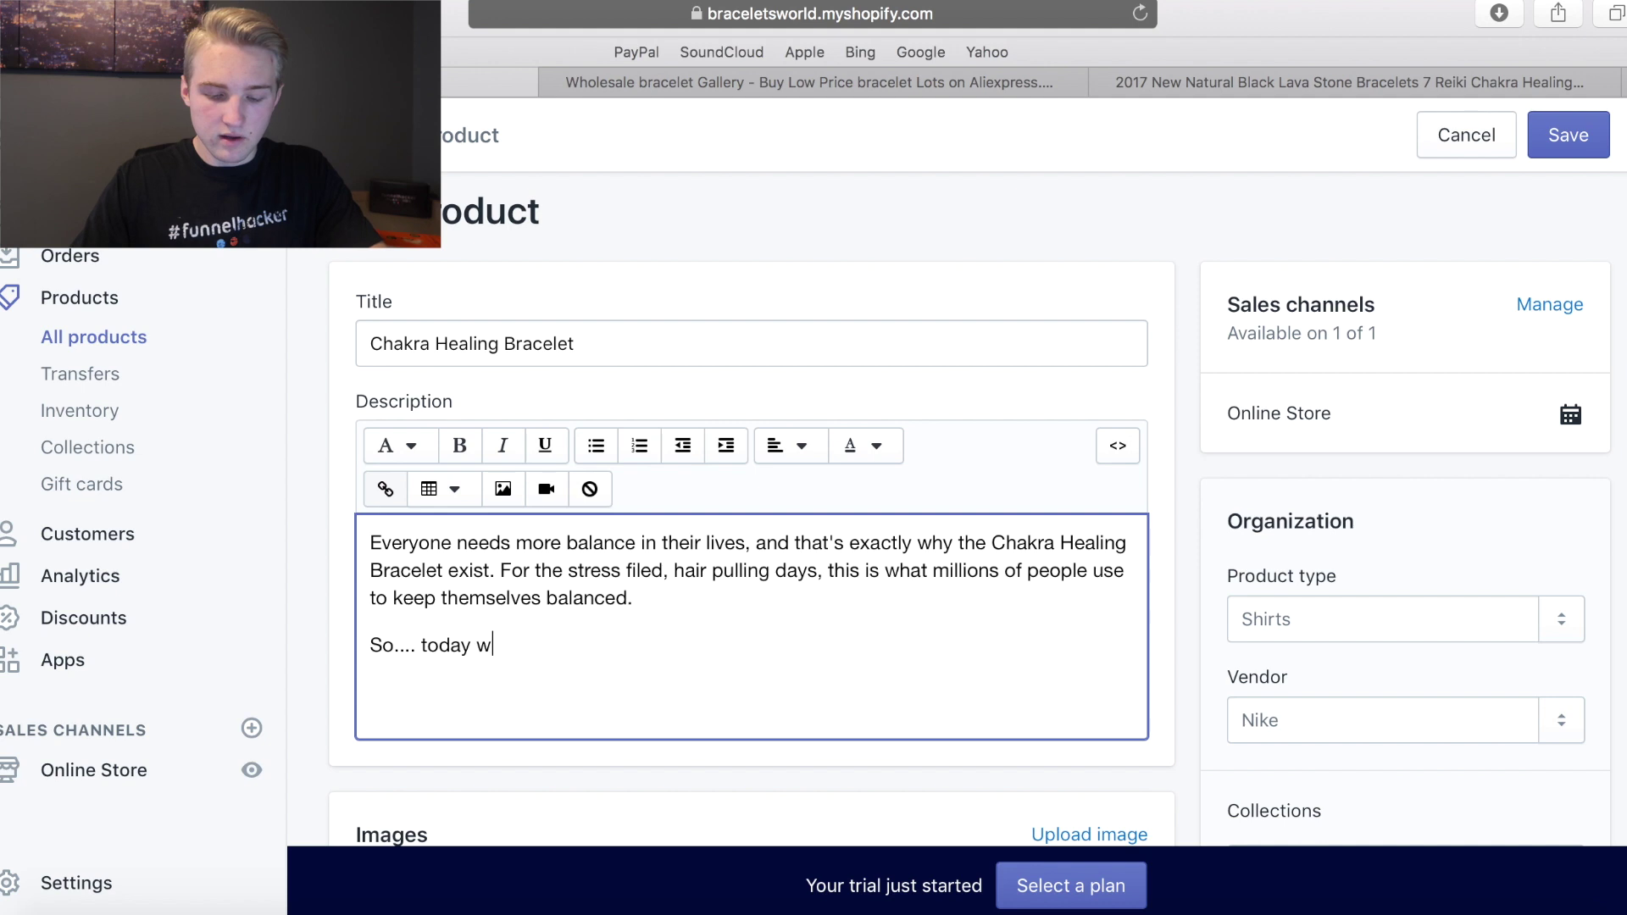
pyautogui.write('e are giving away 100 o')
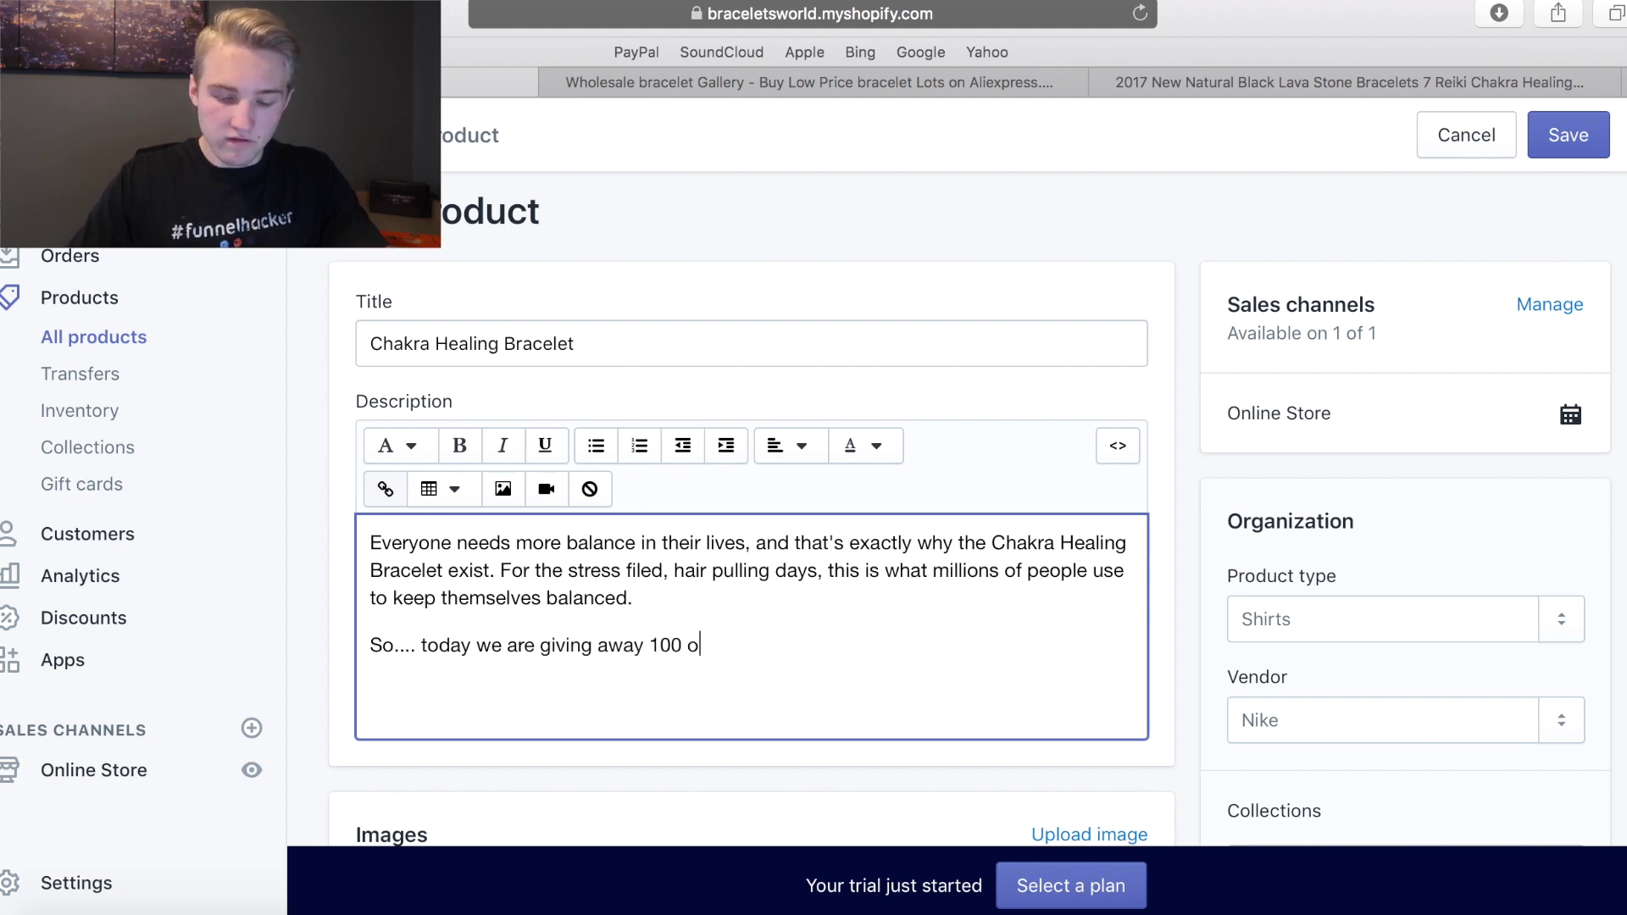
pyautogui.write('f these')
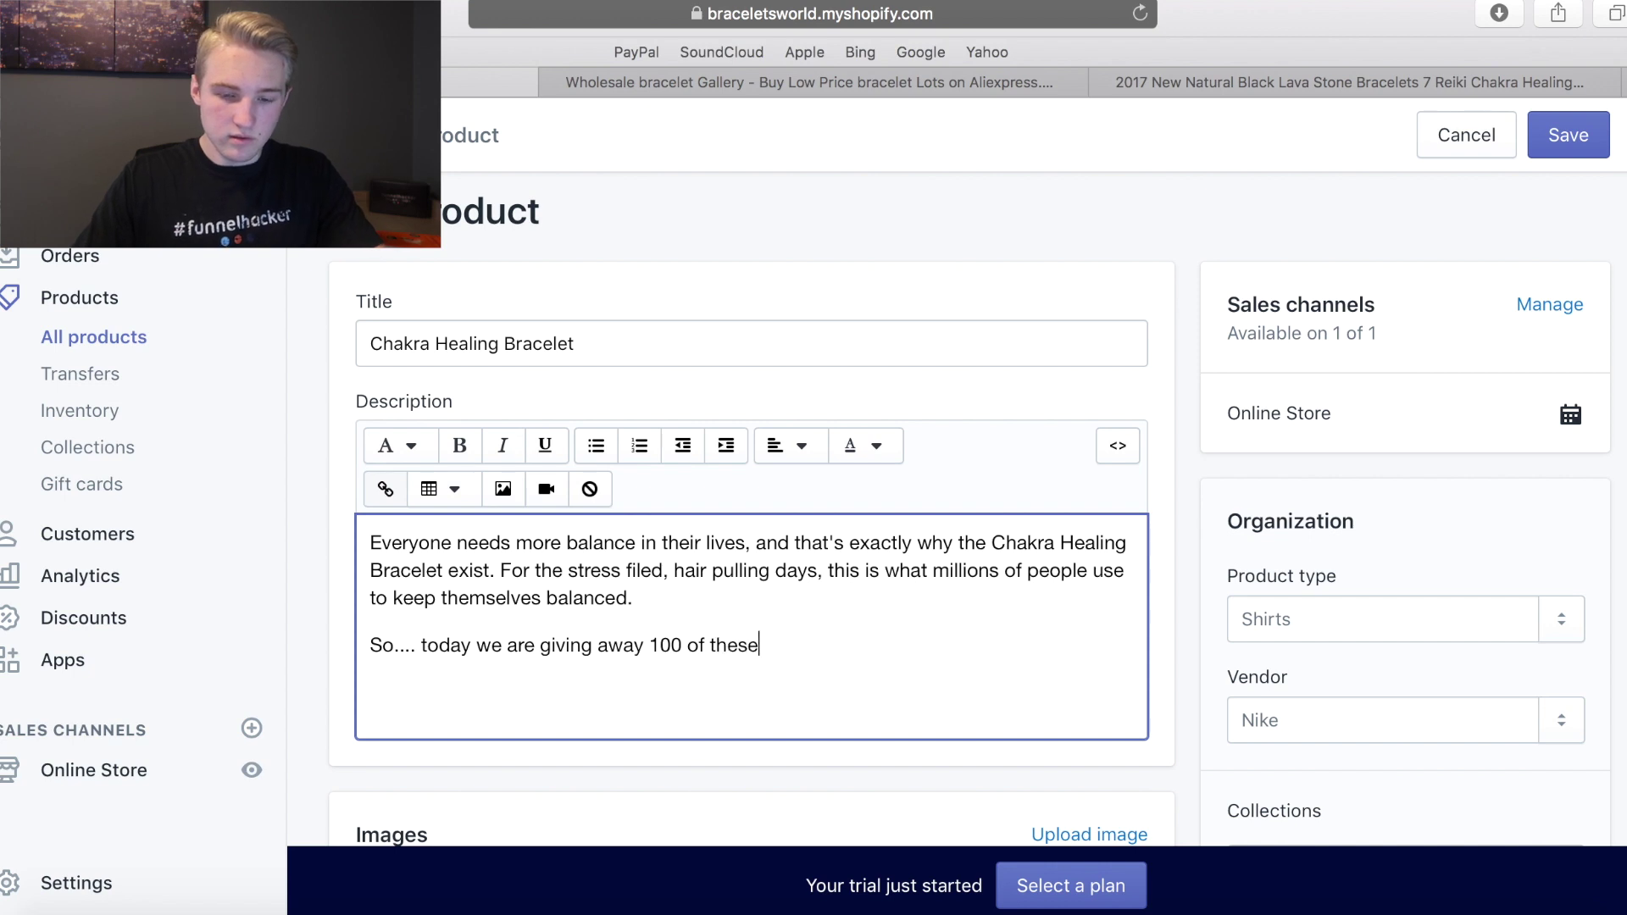
pyautogui.press('BackSpace')
pyautogui.press('BackSpace')
pyautogui.press('BackSpace')
pyautogui.press('BackSpace')
pyautogui.press('BackSpace')
pyautogui.write('our')
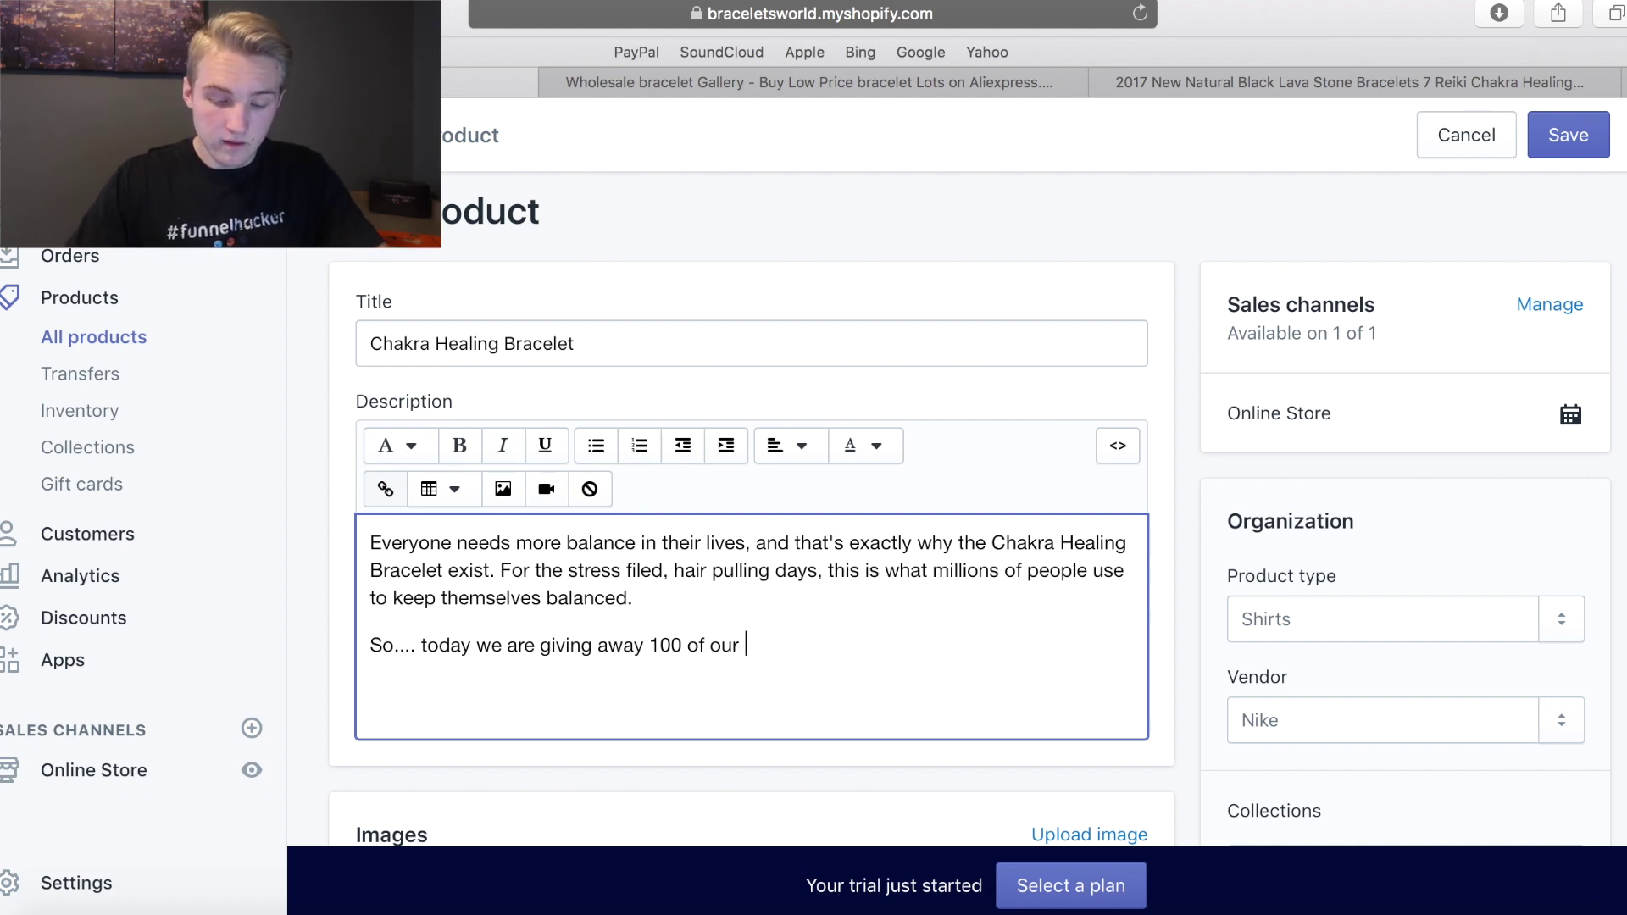
pyautogui.write('Chakr')
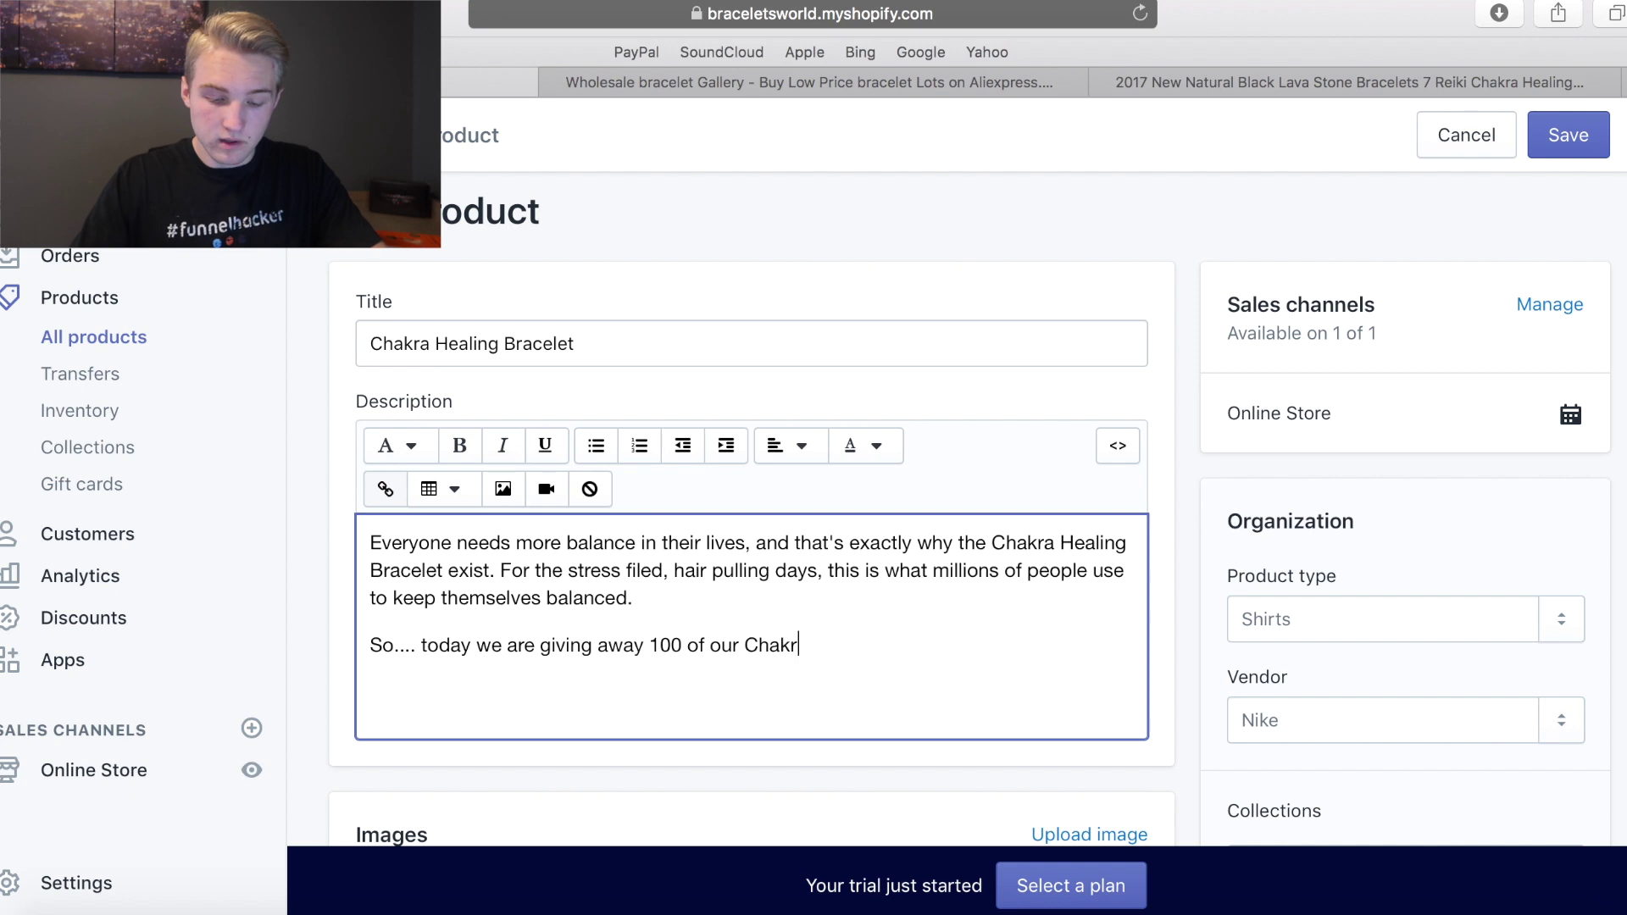
pyautogui.write('a Healing ')
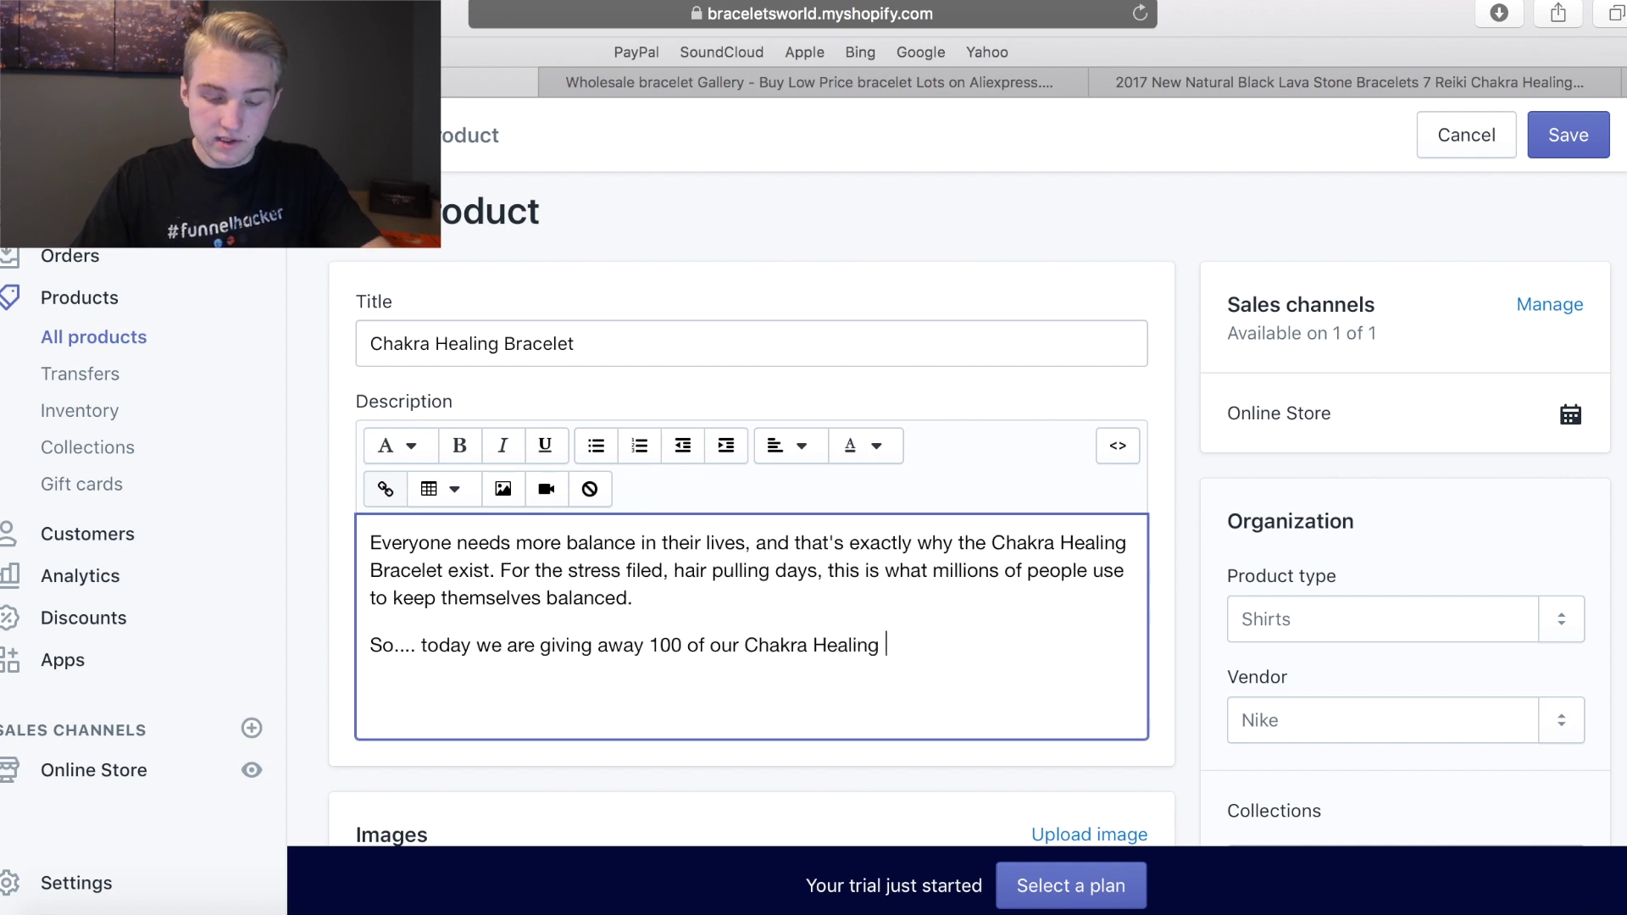
pyautogui.write('Bracelets F')
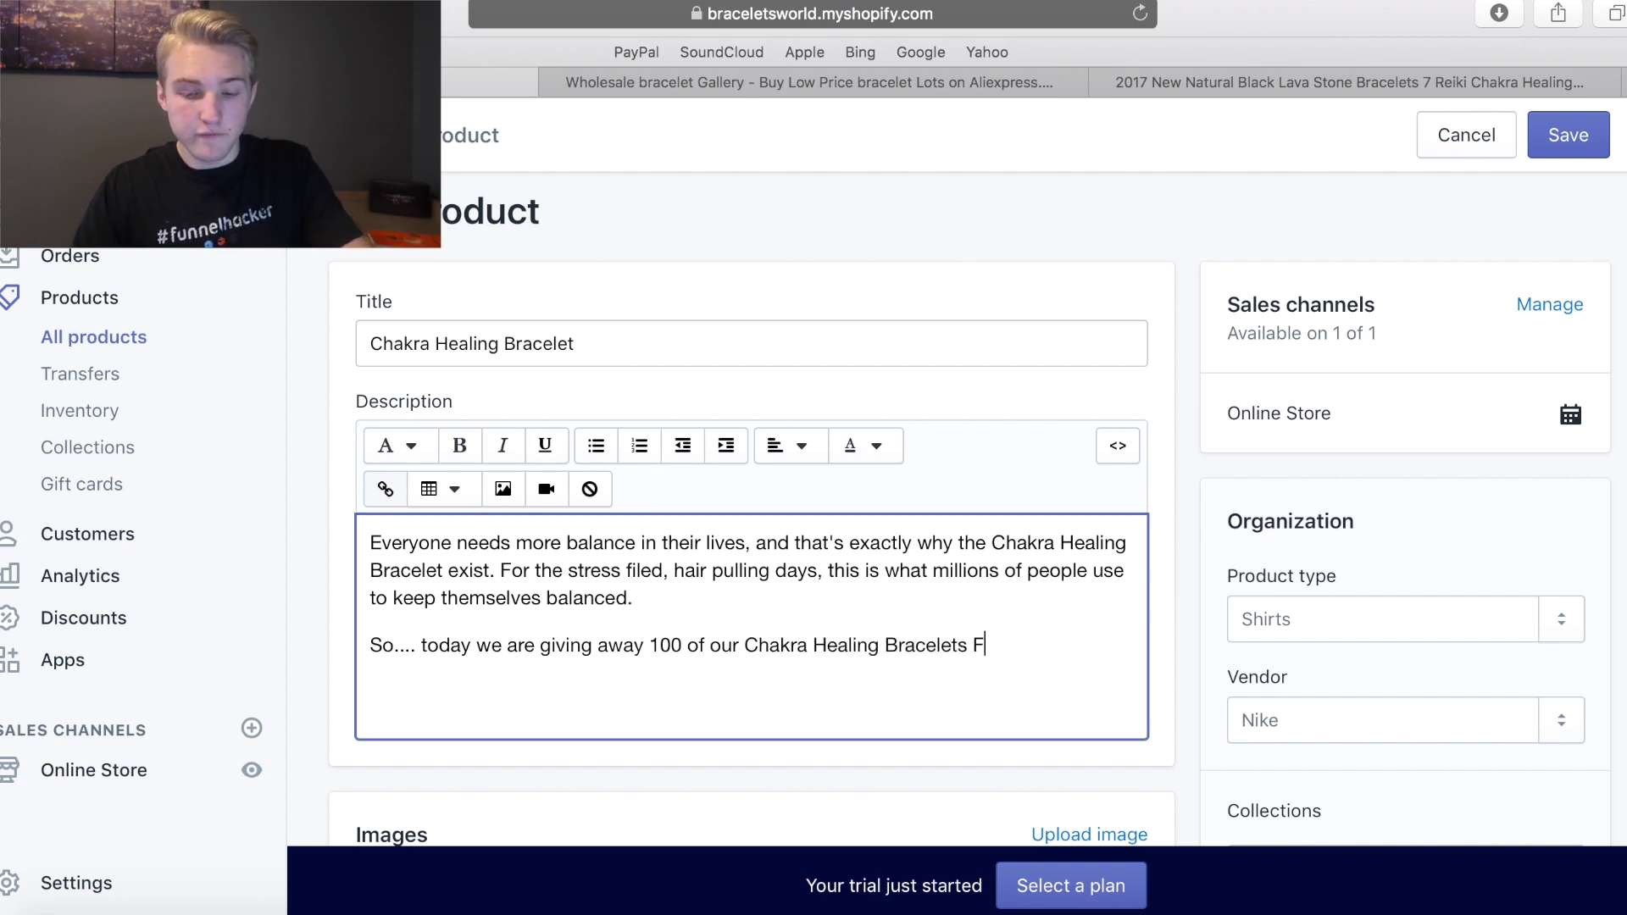
pyautogui.write('OR FREE')
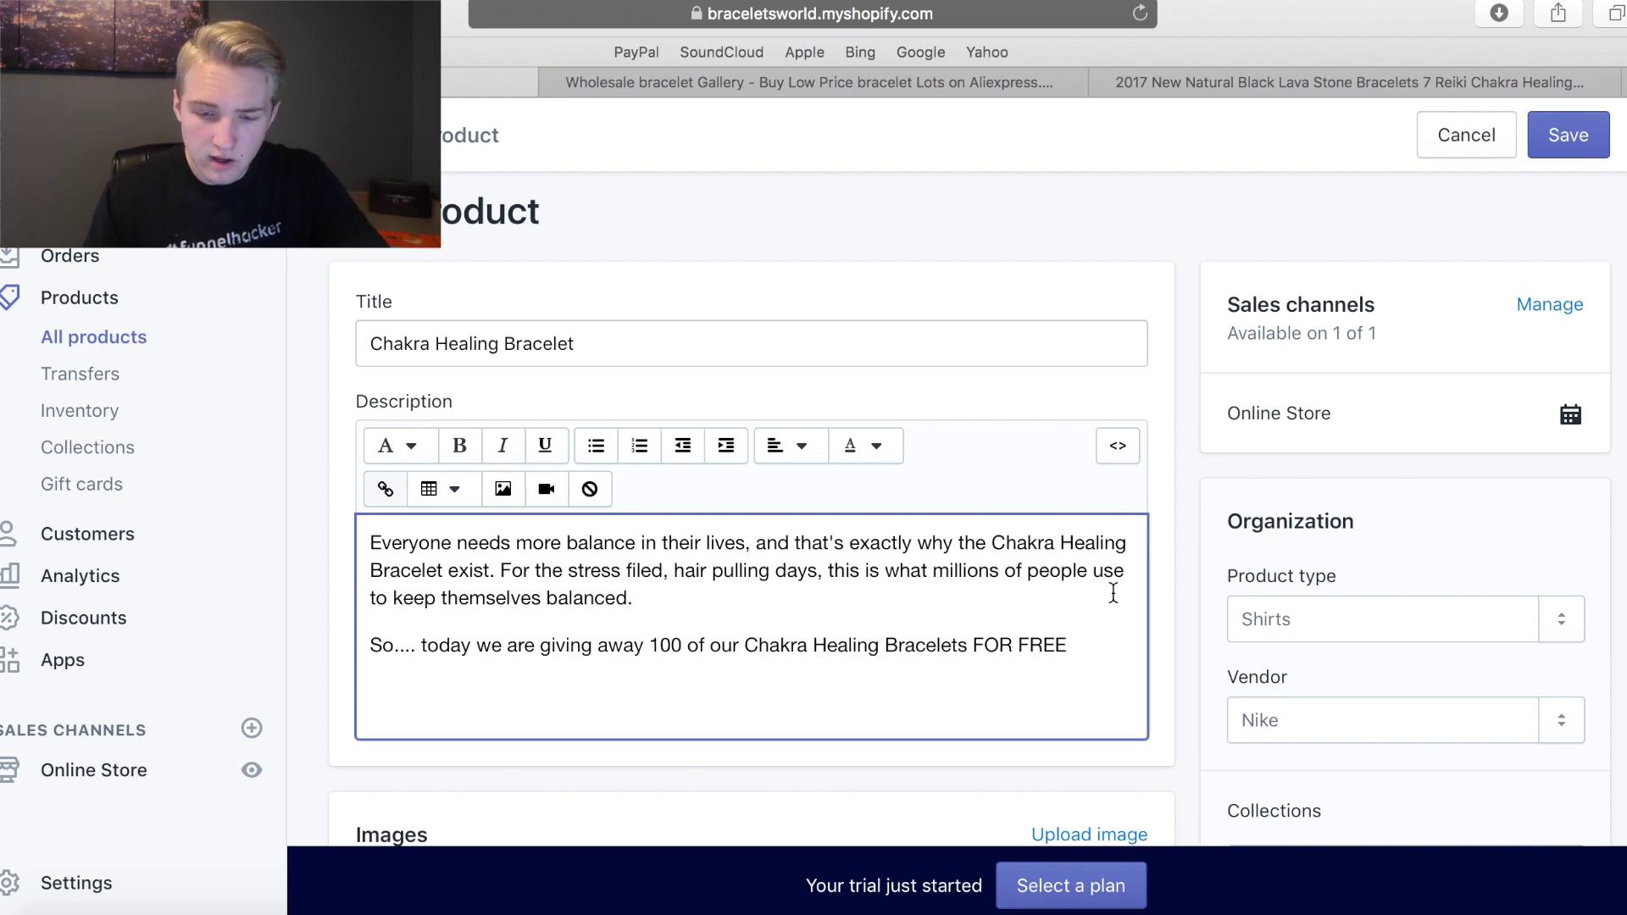
pyautogui.write('!!')
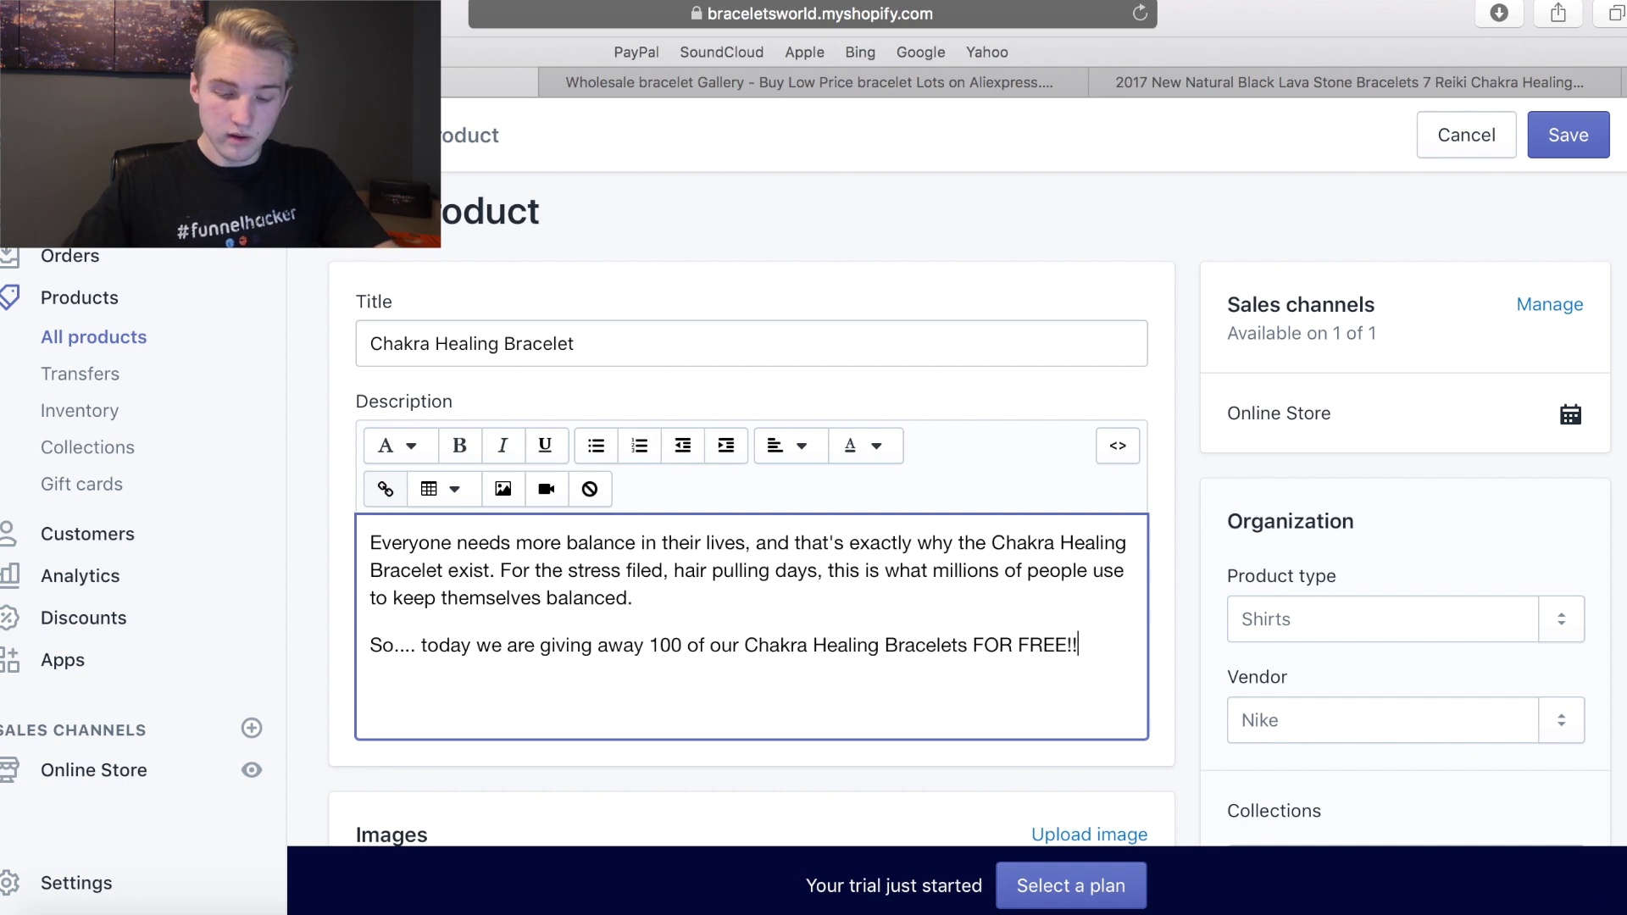
# Finish the paragraph with "But hurry, not everyone will get a chance to center their souls all day long." and add a new line.
pyautogui.write(' But hurry')
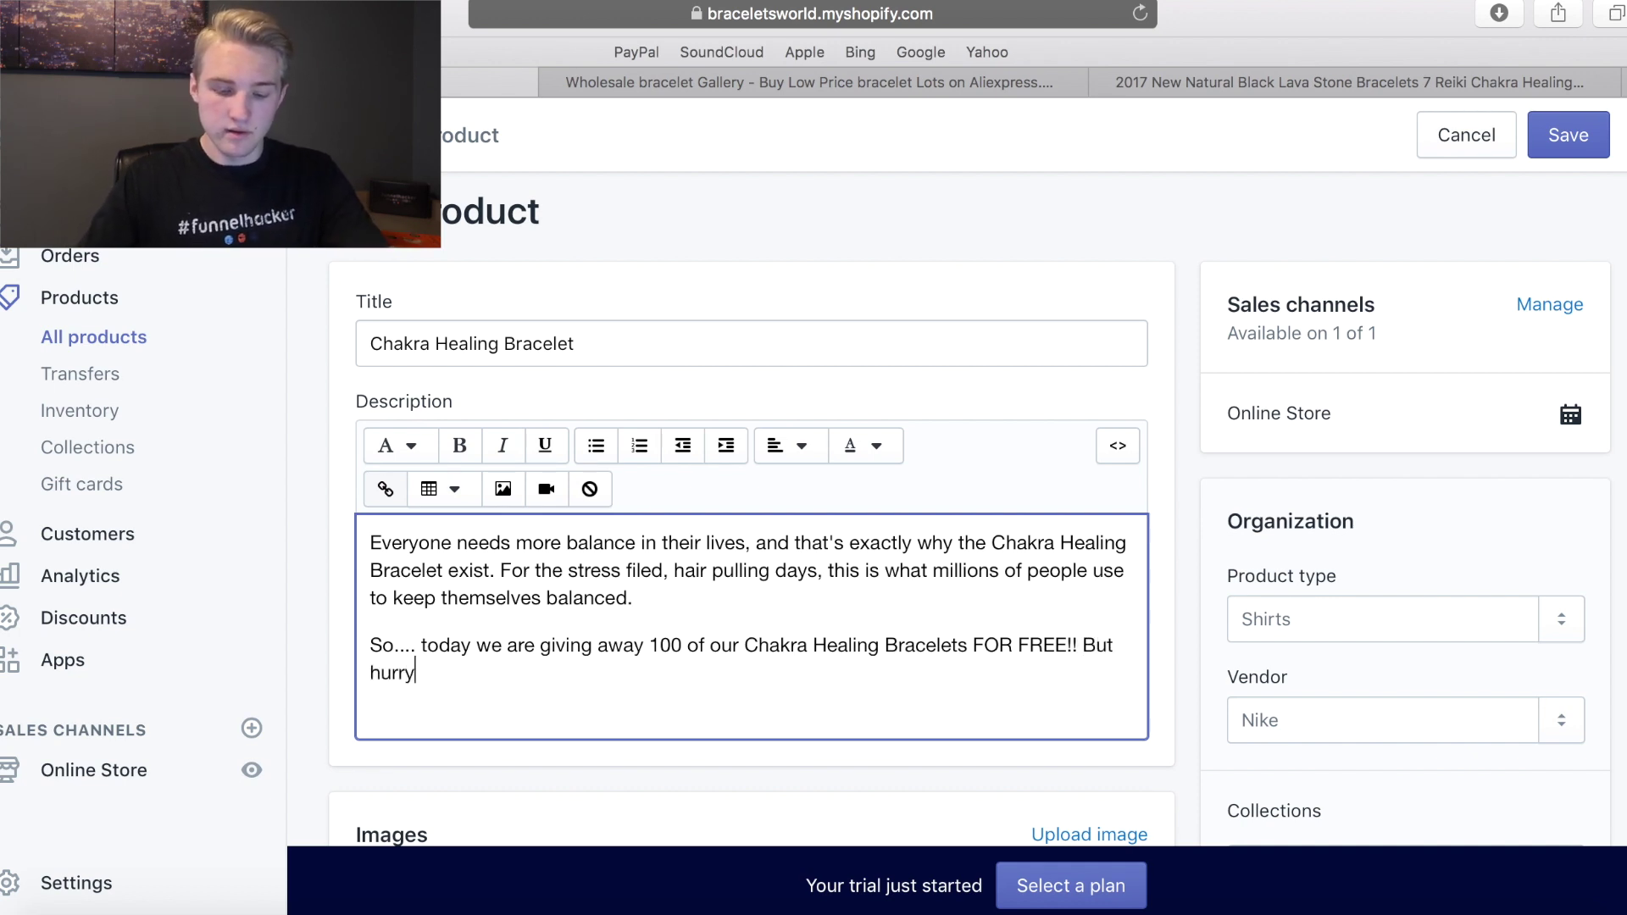
pyautogui.write(', not ')
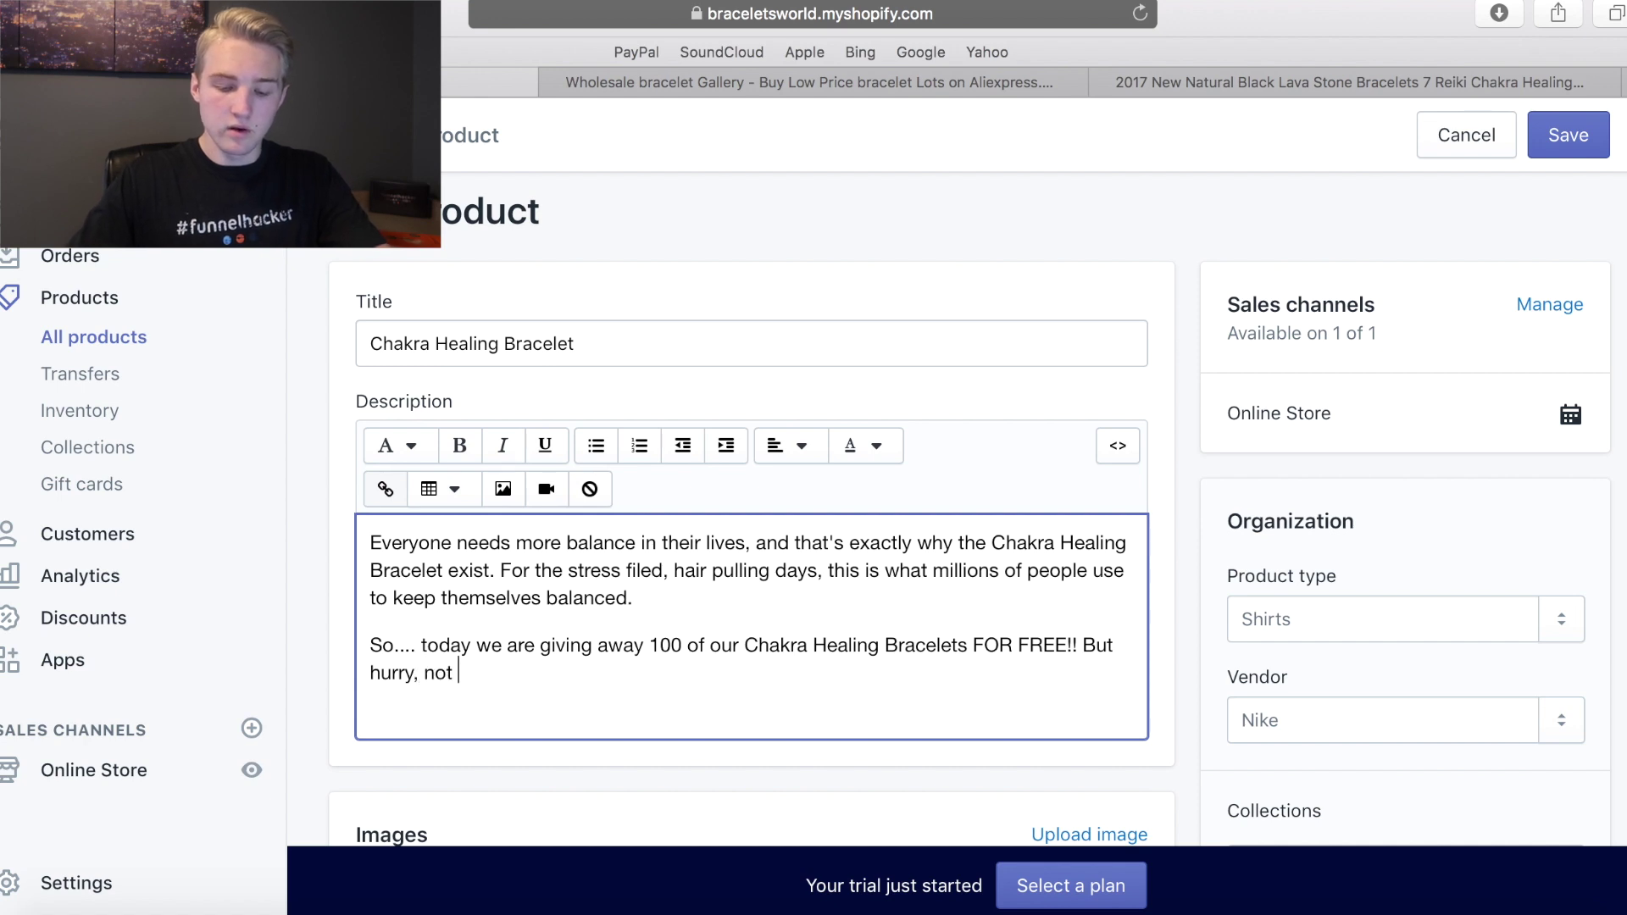
pyautogui.write('everyone will get')
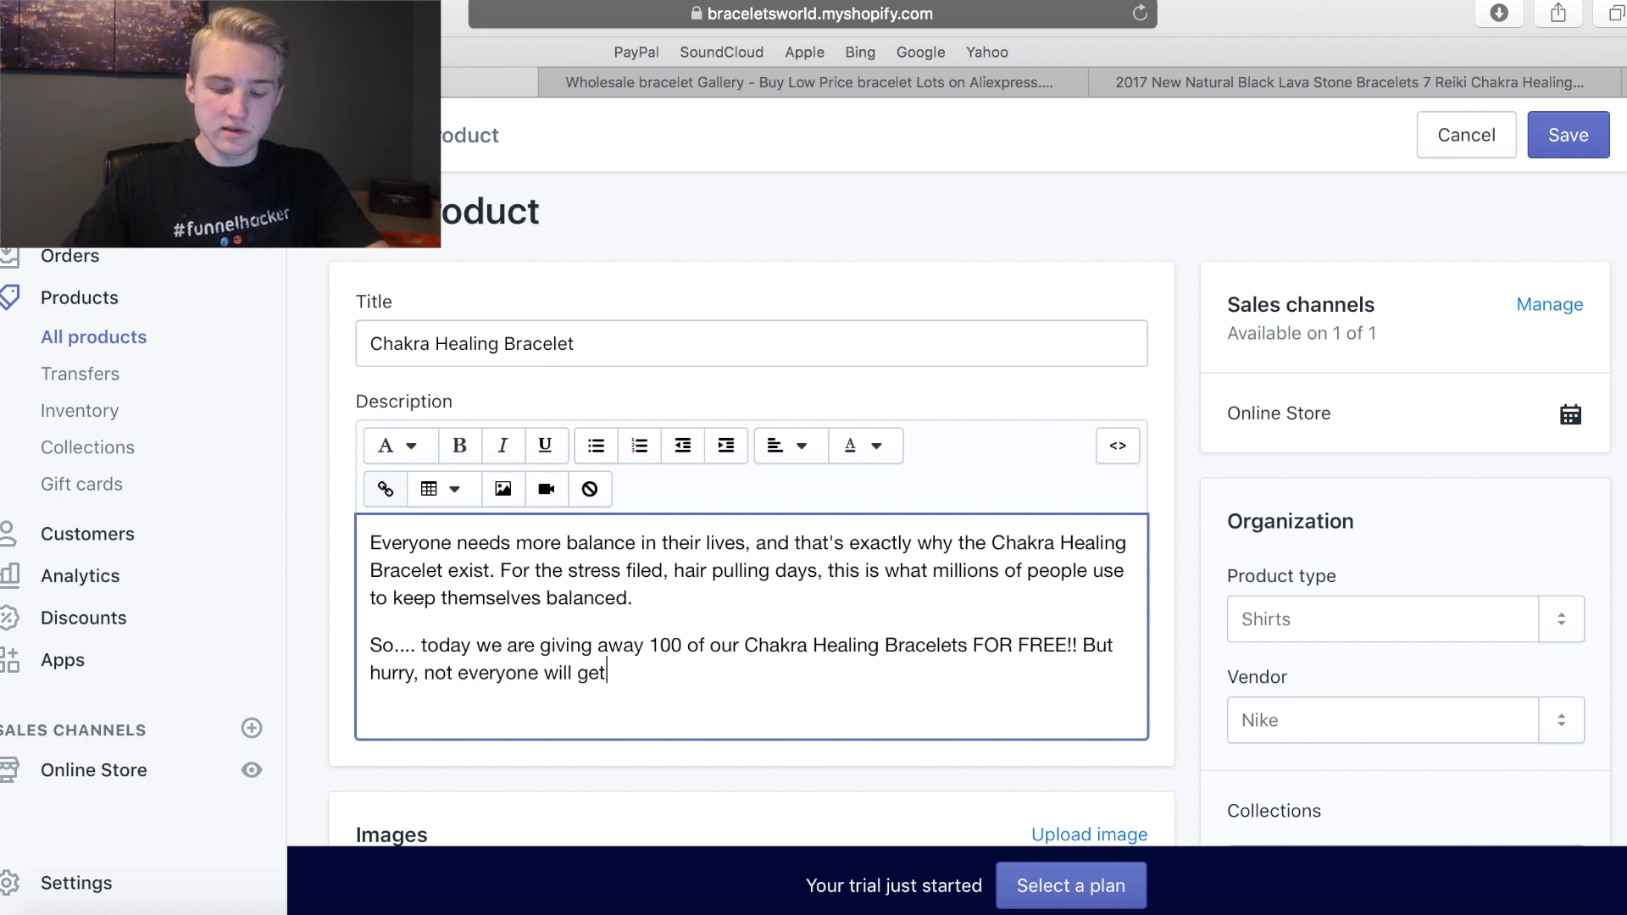
pyautogui.write(' a chance to cen')
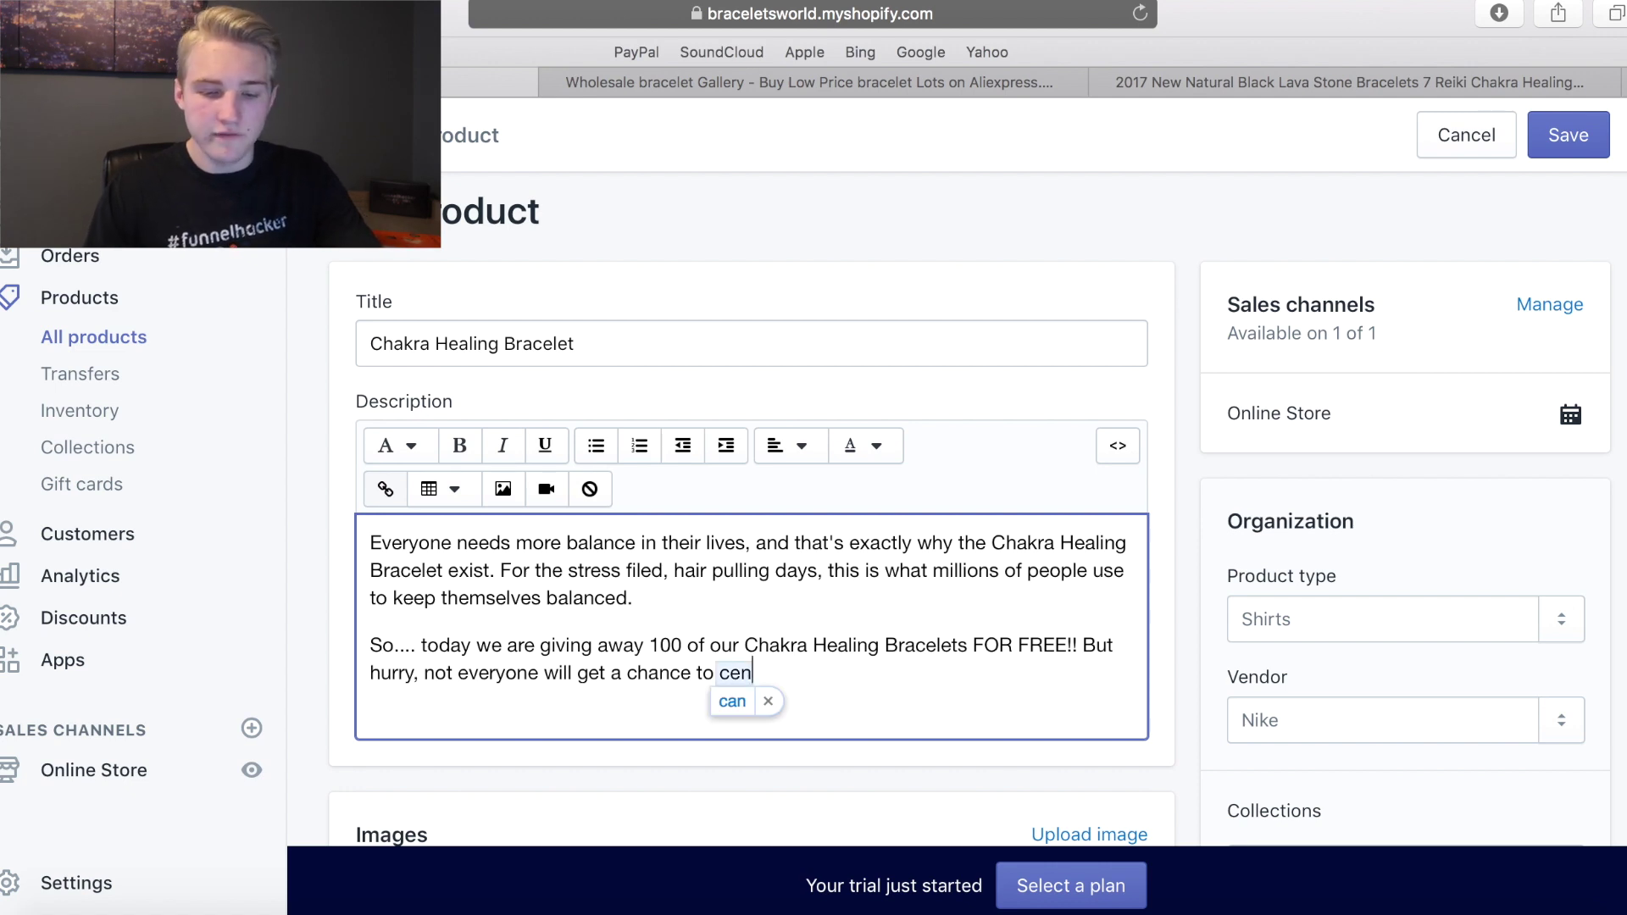
pyautogui.write('ter their souls')
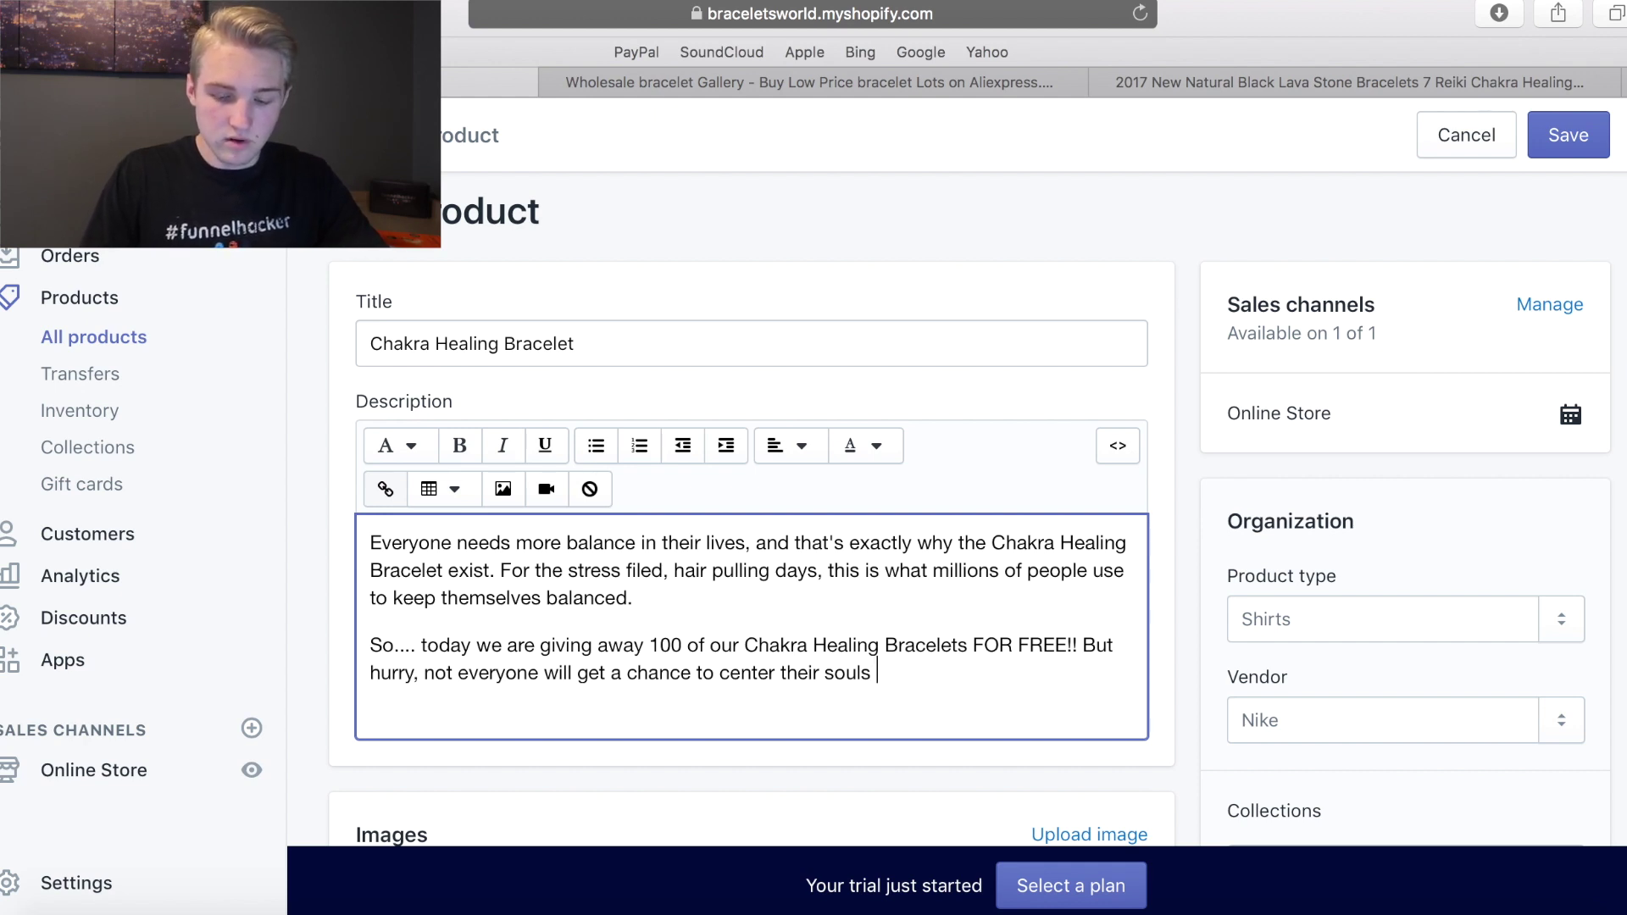
pyautogui.write('a')
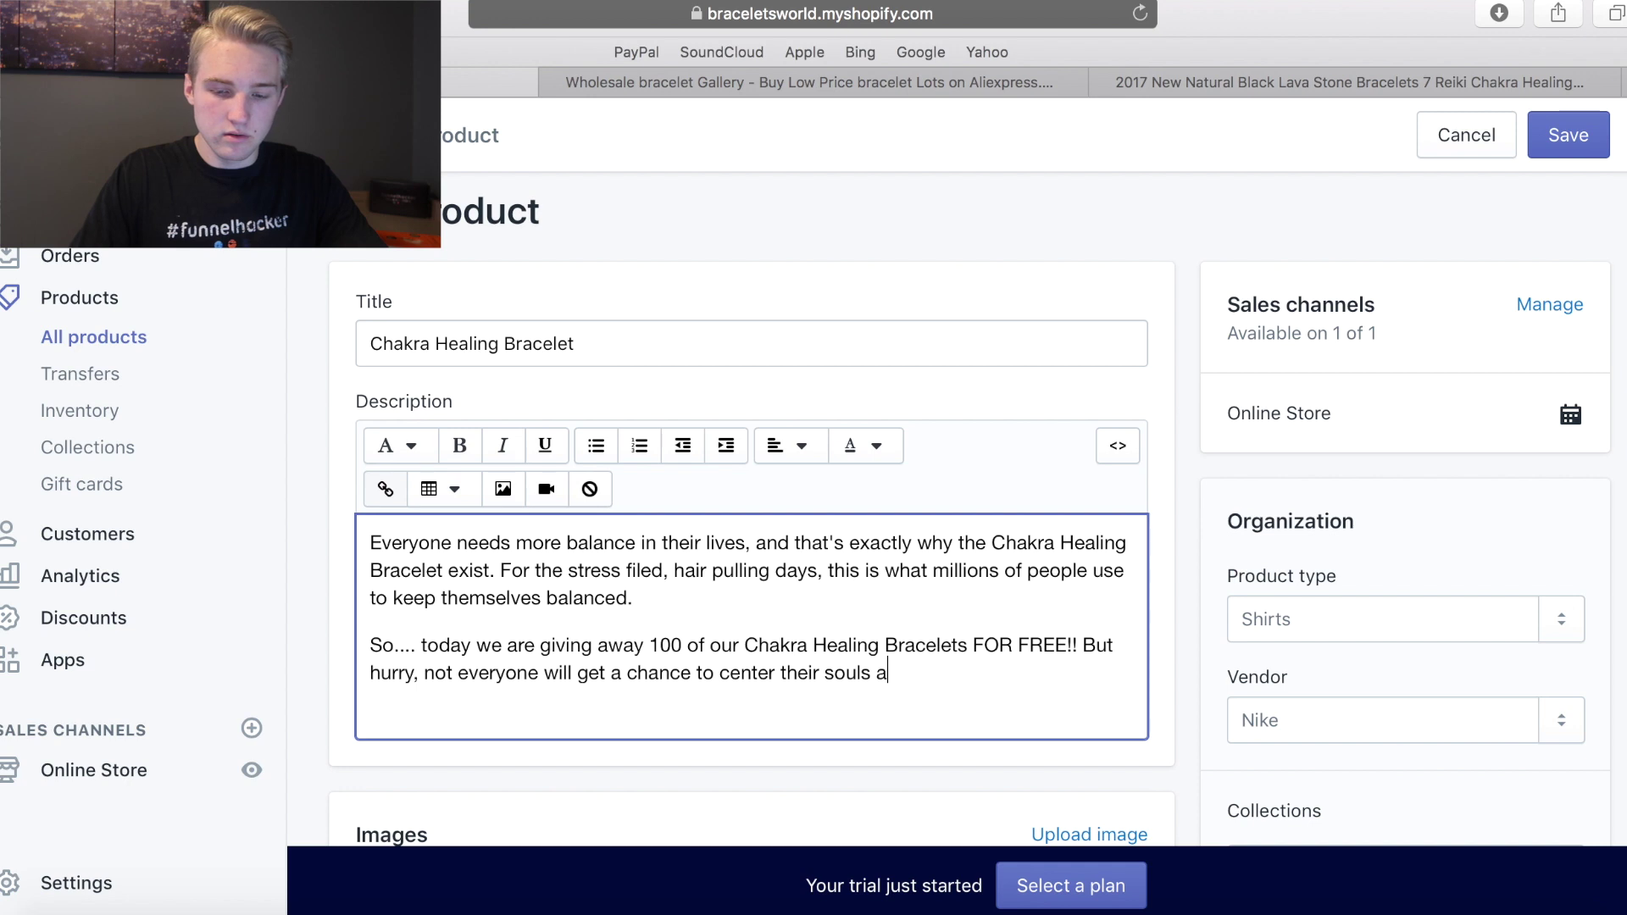
pyautogui.write('ll day long.')
pyautogui.press('Return')
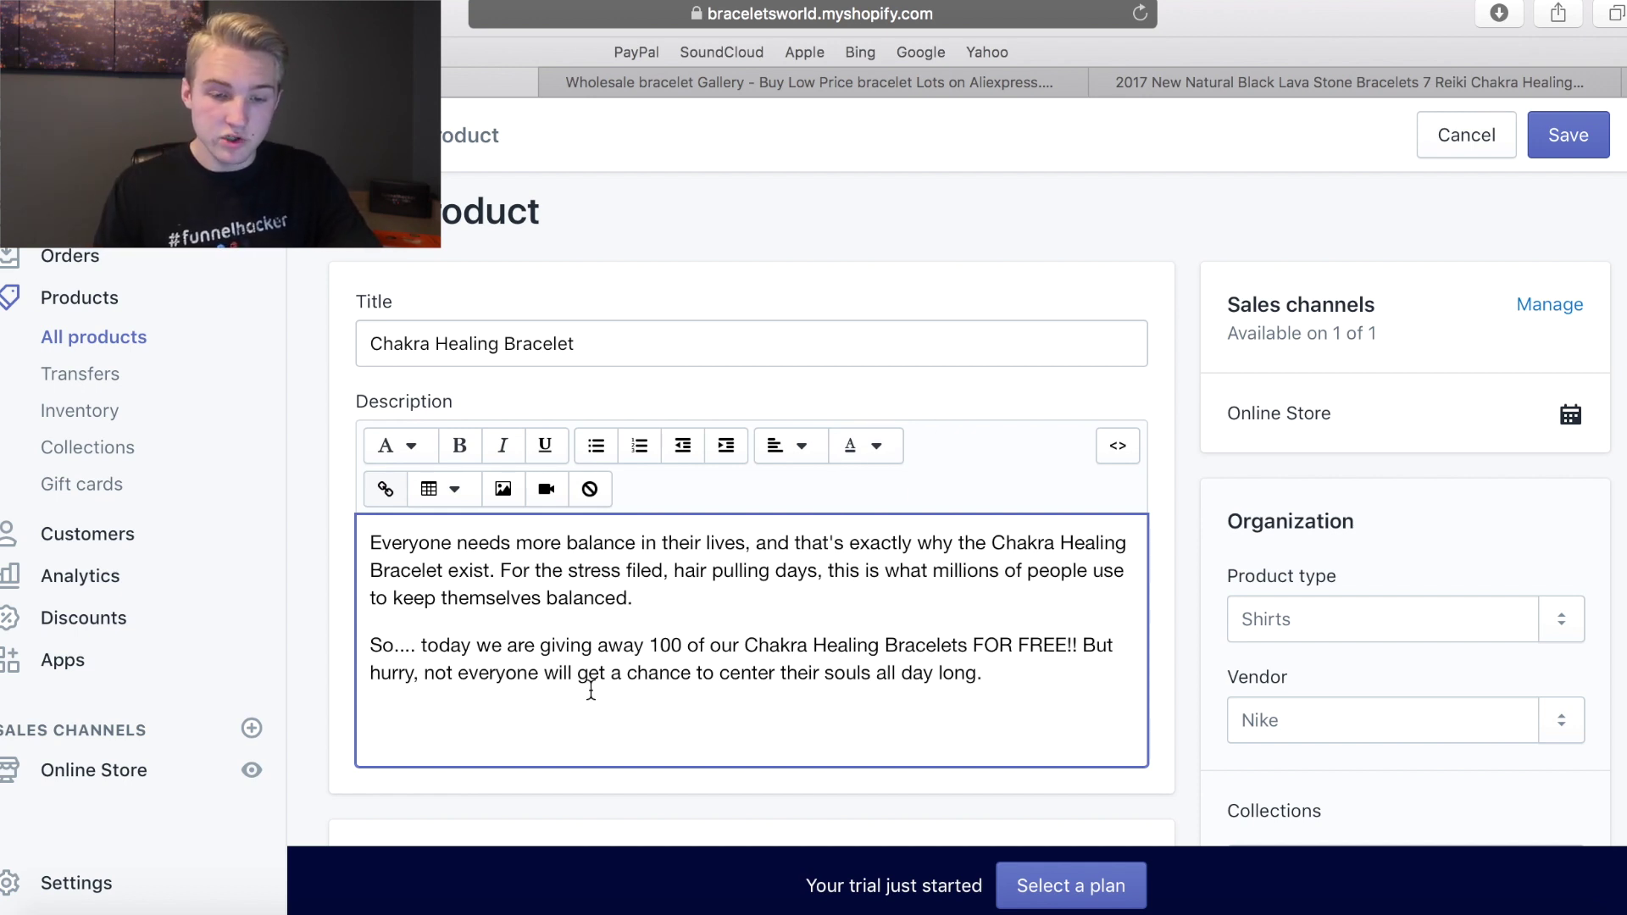
# Search the web in a new browser tab for "secure checkout badge".
pyautogui.click(503, 489)
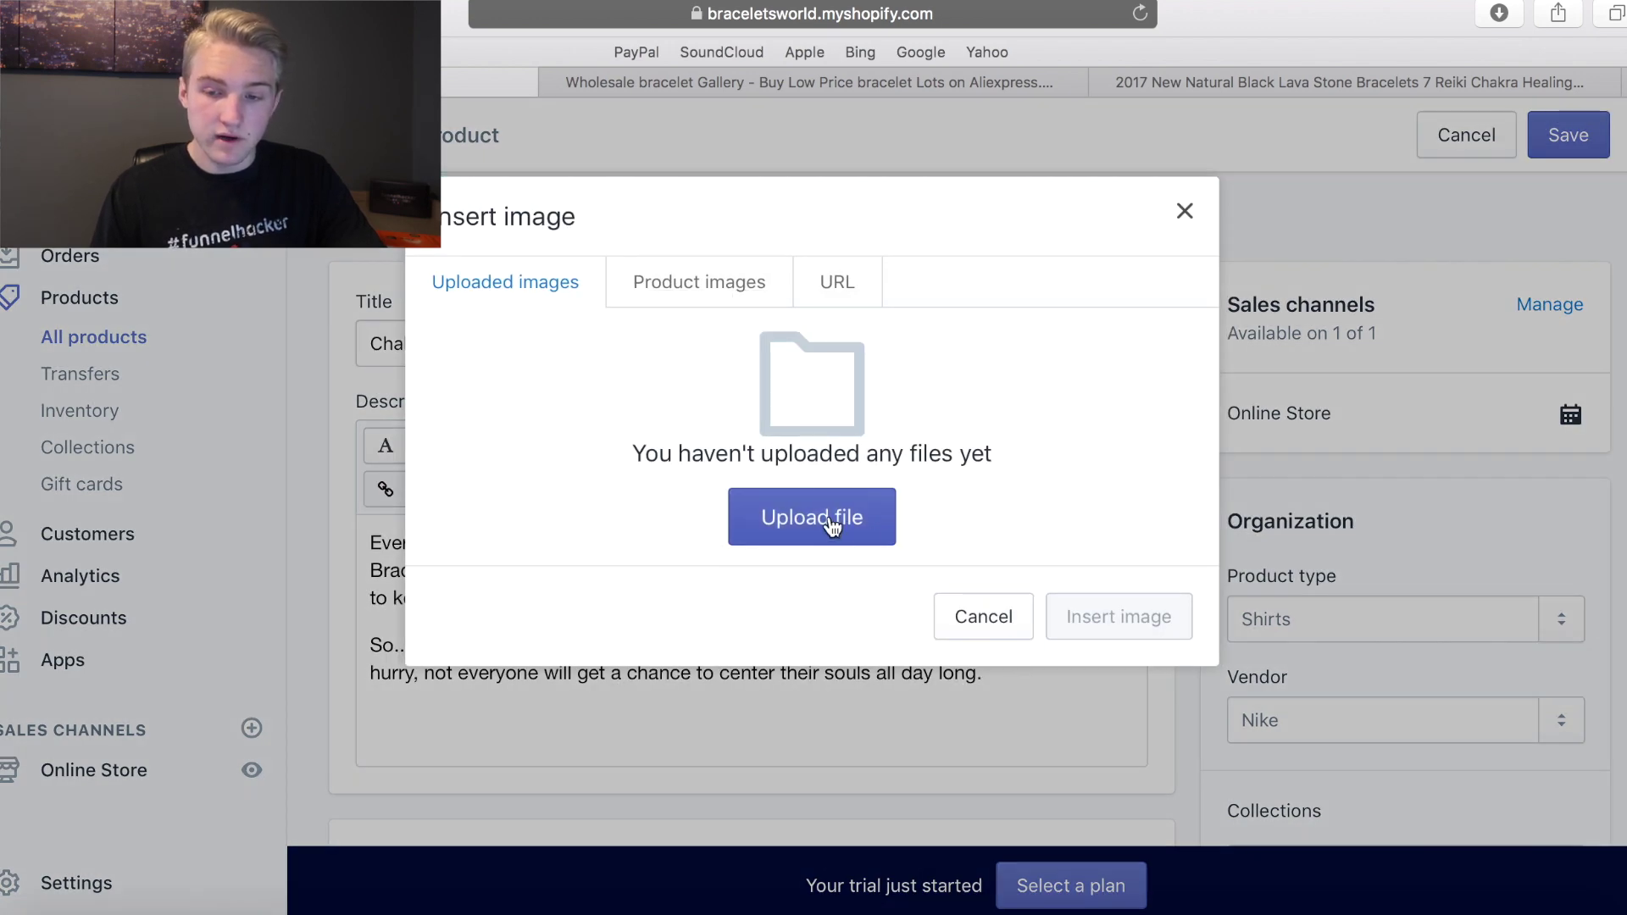
pyautogui.click(1184, 210)
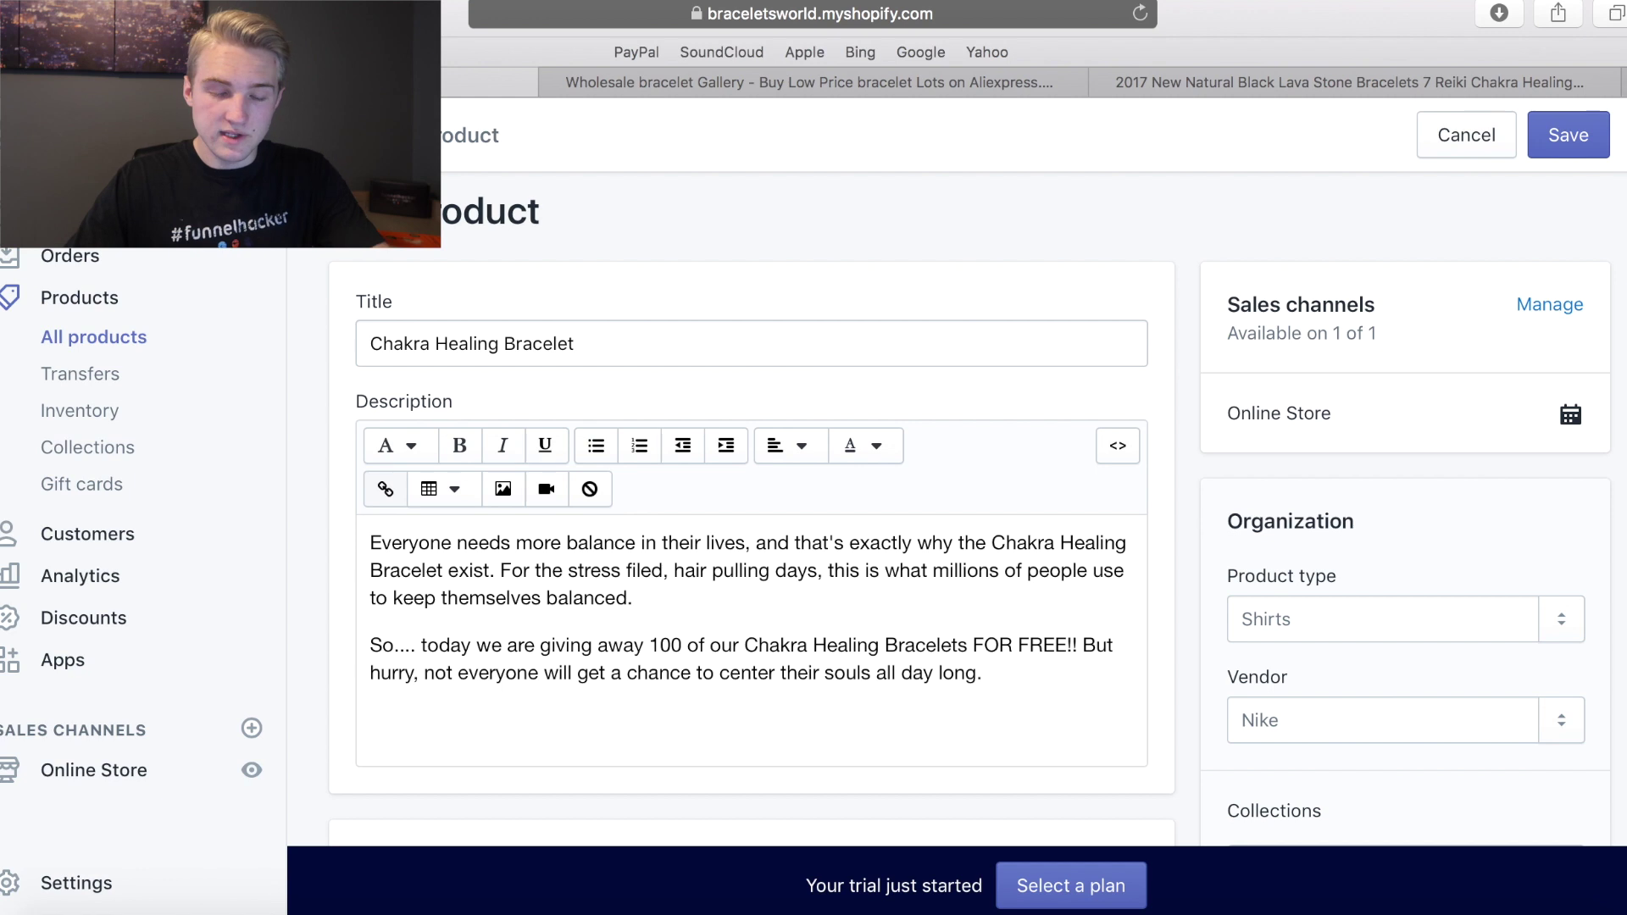
pyautogui.press('super+t')
pyautogui.write('center')
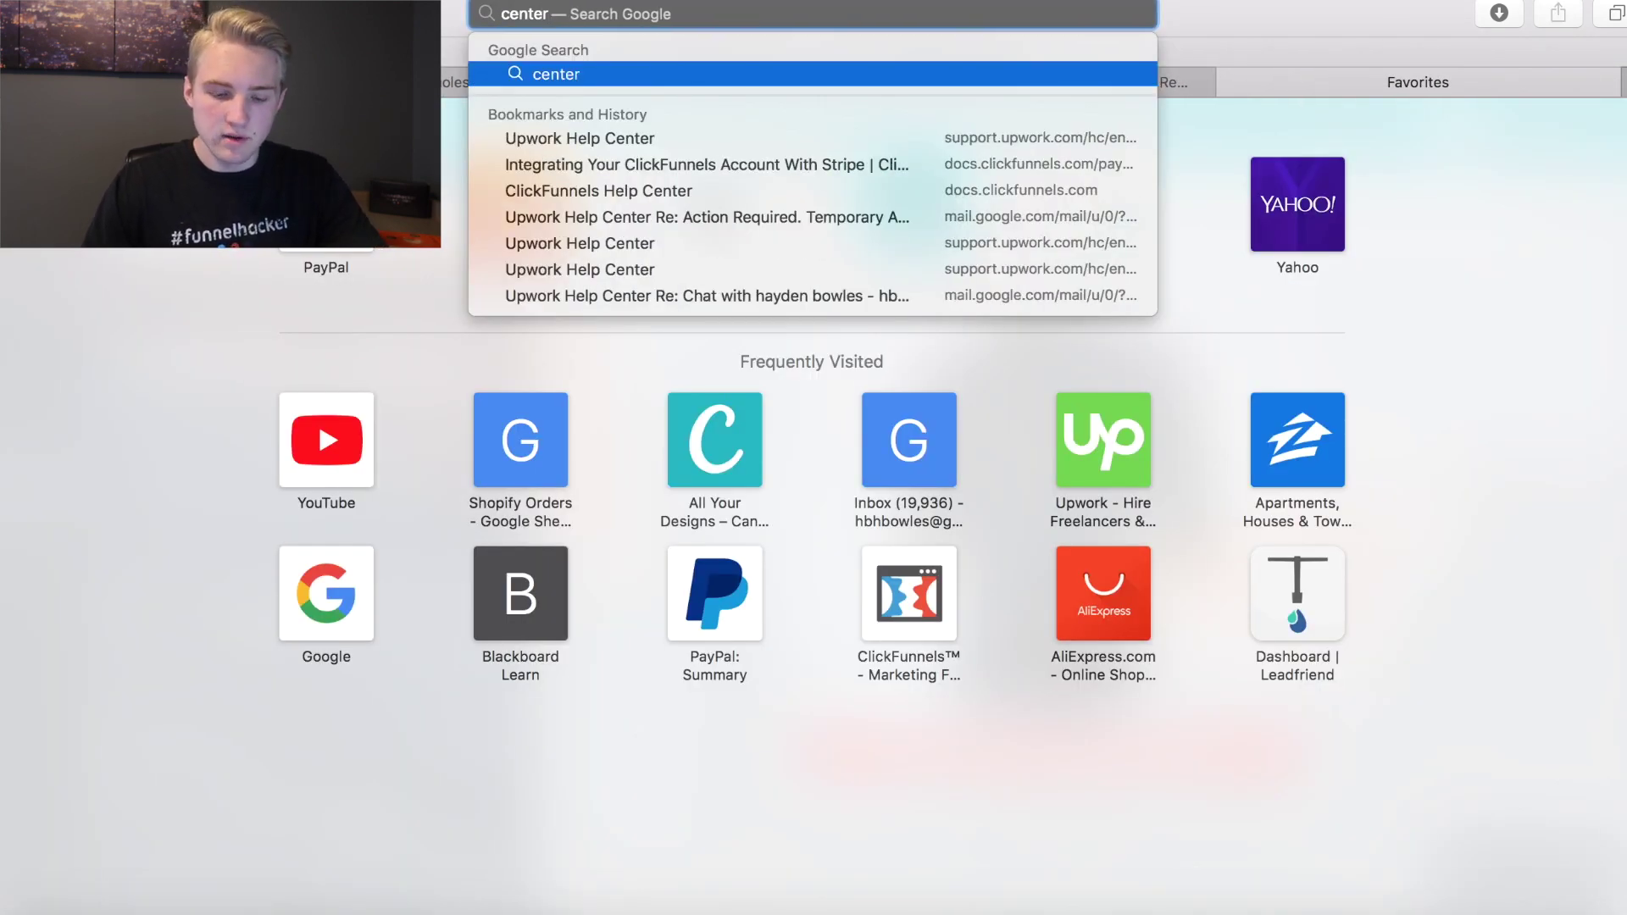
pyautogui.press('BackSpace')
pyautogui.press('BackSpace')
pyautogui.press('BackSpace')
pyautogui.press('BackSpace')
pyautogui.press('BackSpace')
pyautogui.press('BackSpace')
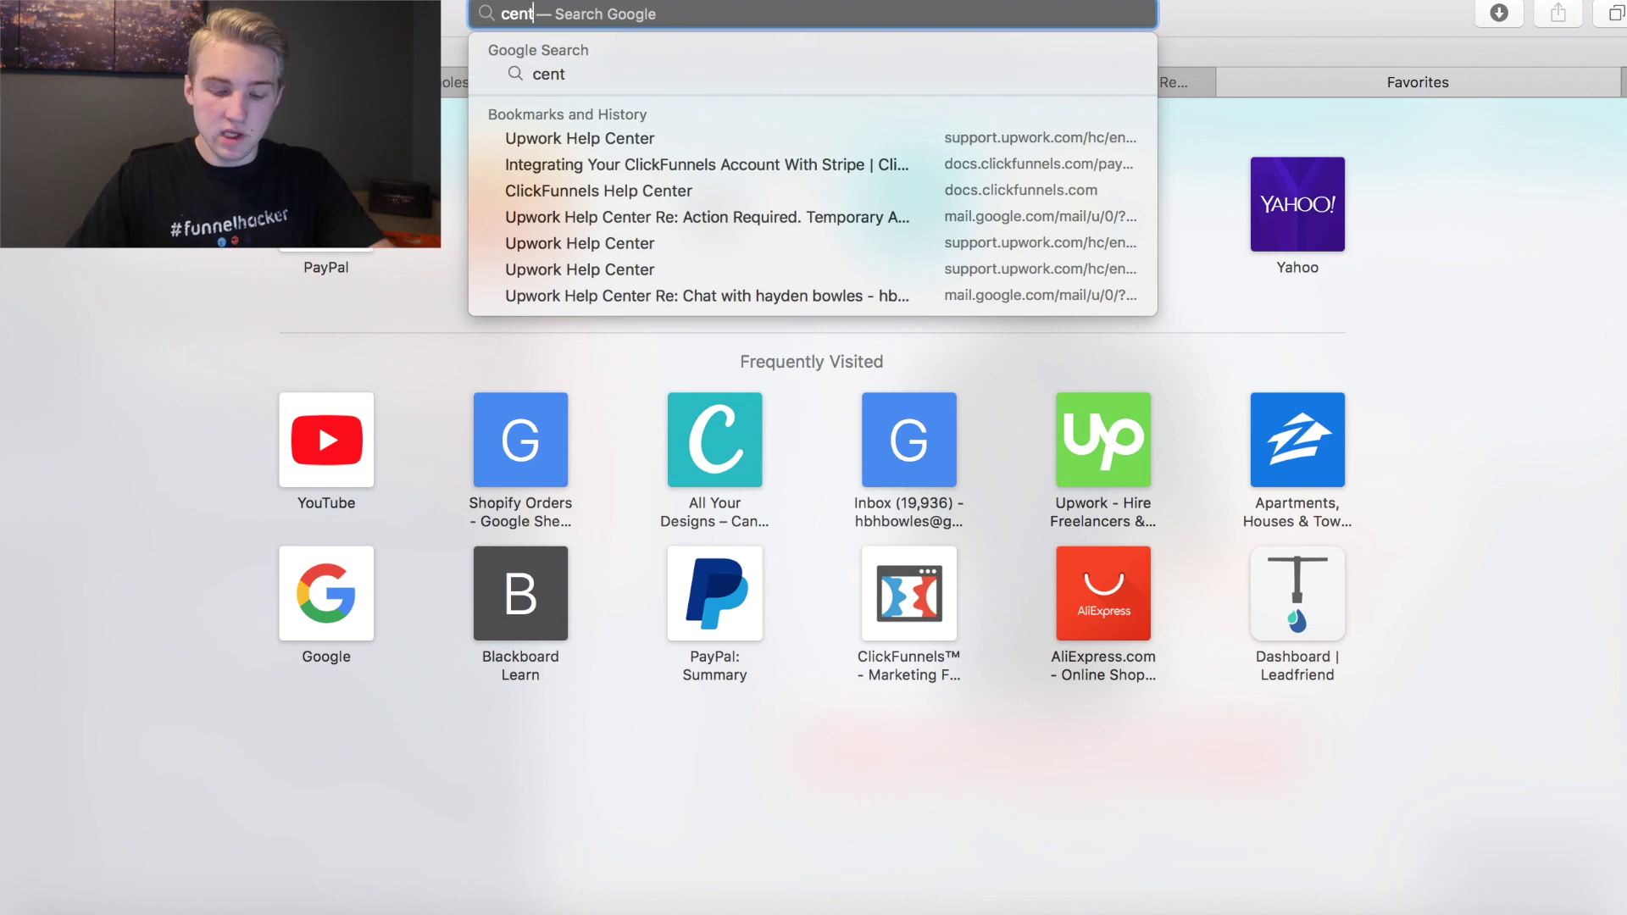
pyautogui.write('secure checkout ba')
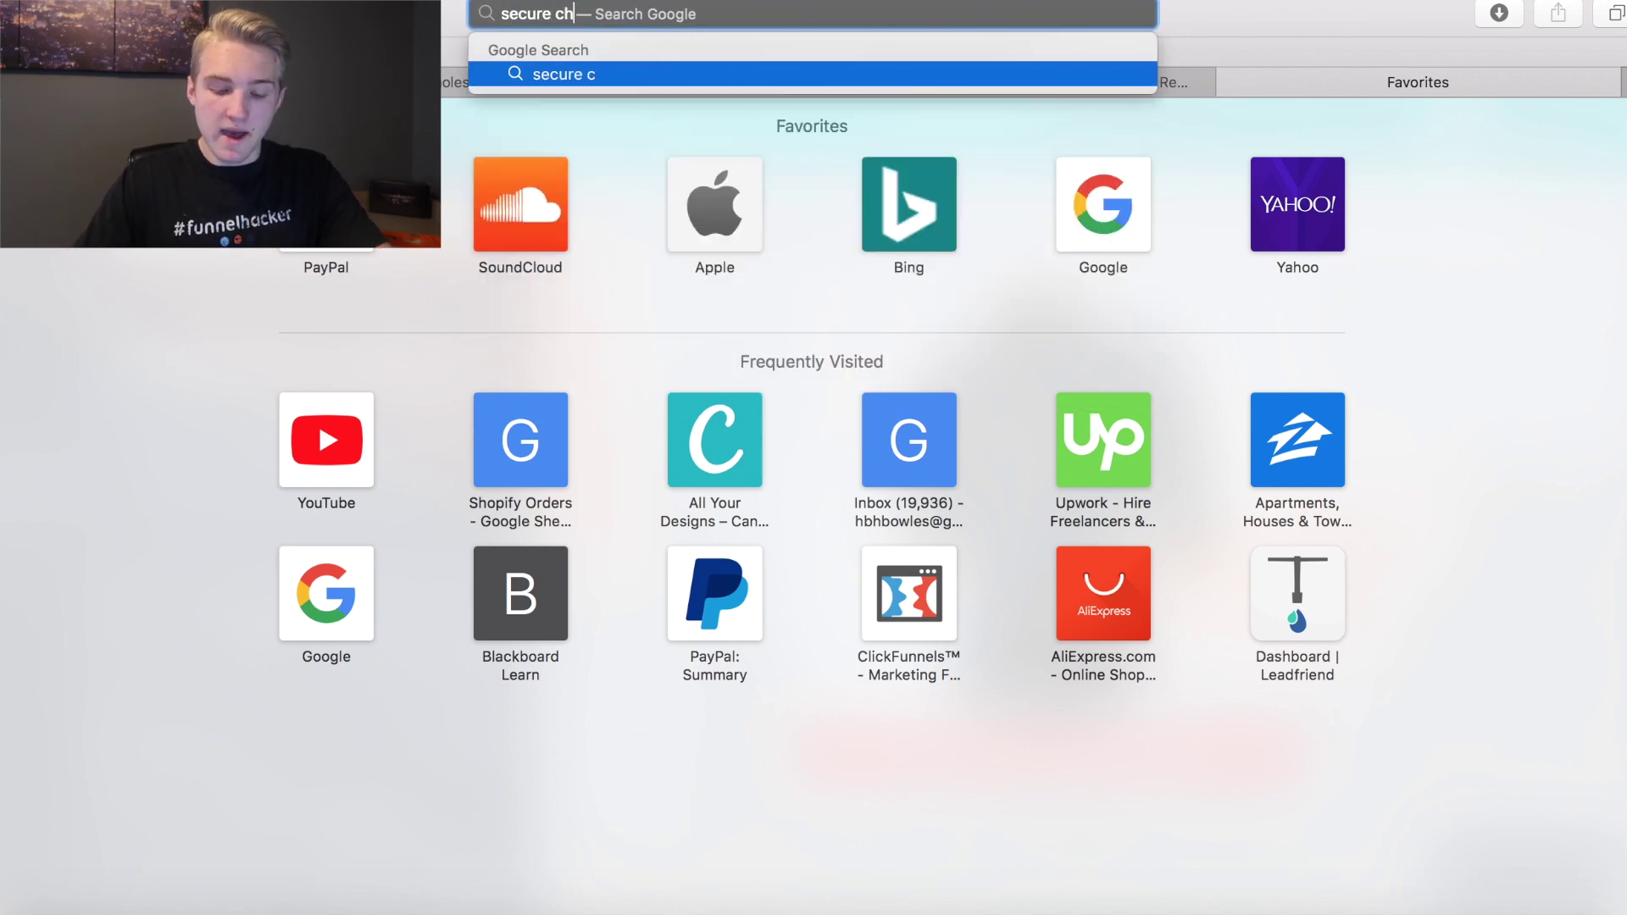
pyautogui.write('dge')
pyautogui.press('Return')
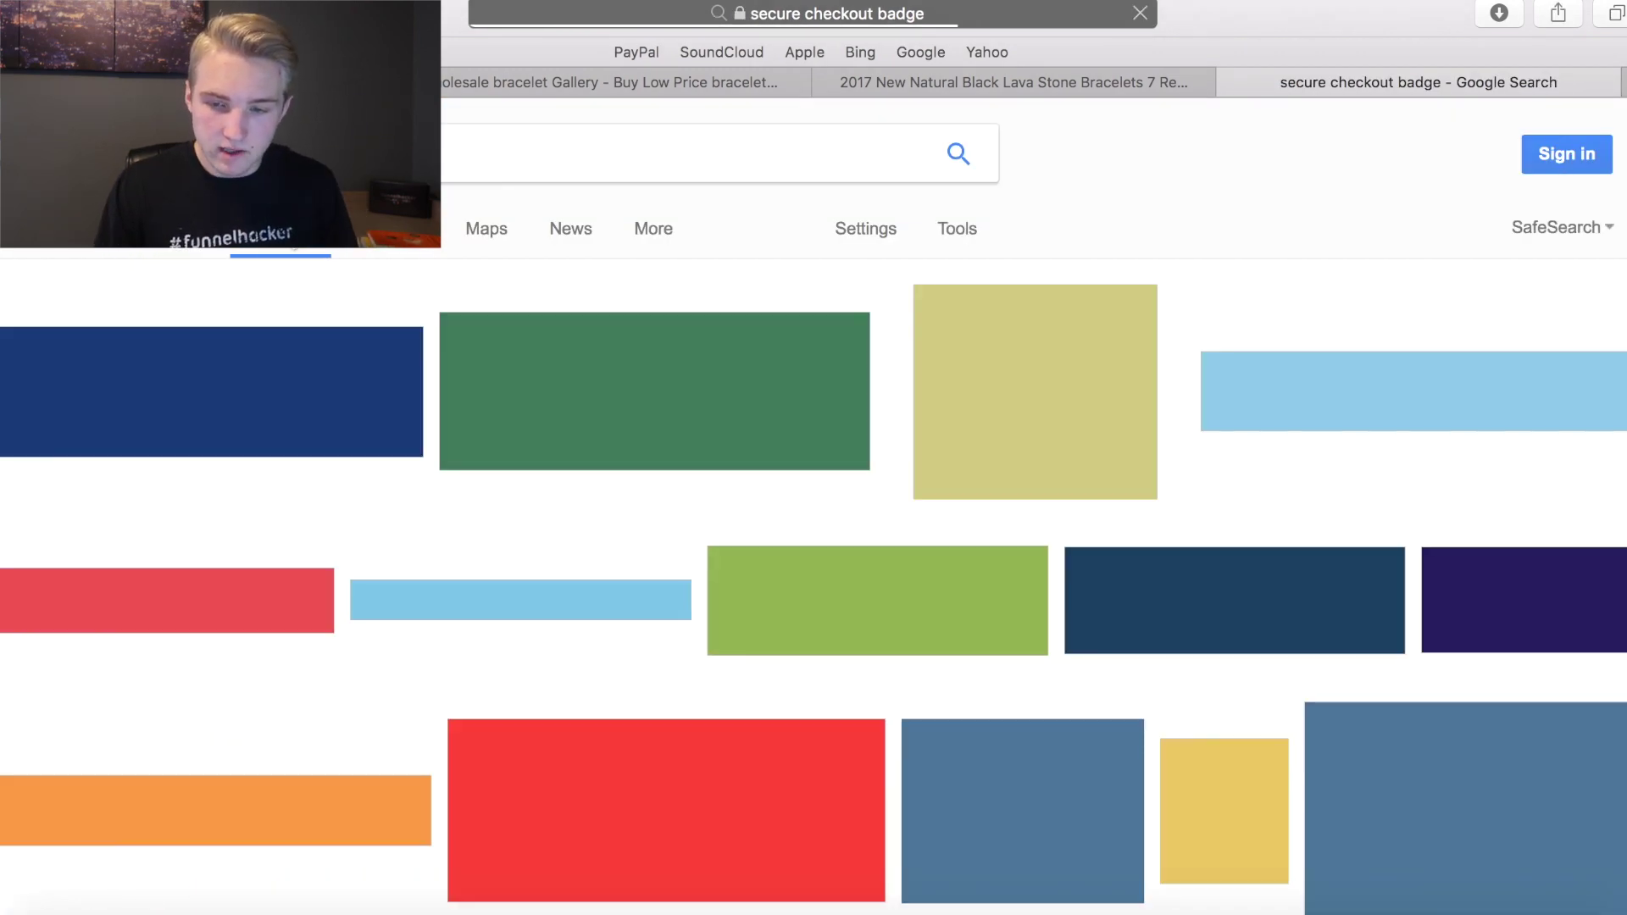
# Look through the image results and open the preview of the "Guaranteed SAFE Checkout" badge with the Stripe padlock.
pyautogui.scroll(-10, 974, 457)
pyautogui.scroll(-5, 990, 466)
pyautogui.scroll(15, 989, 466)
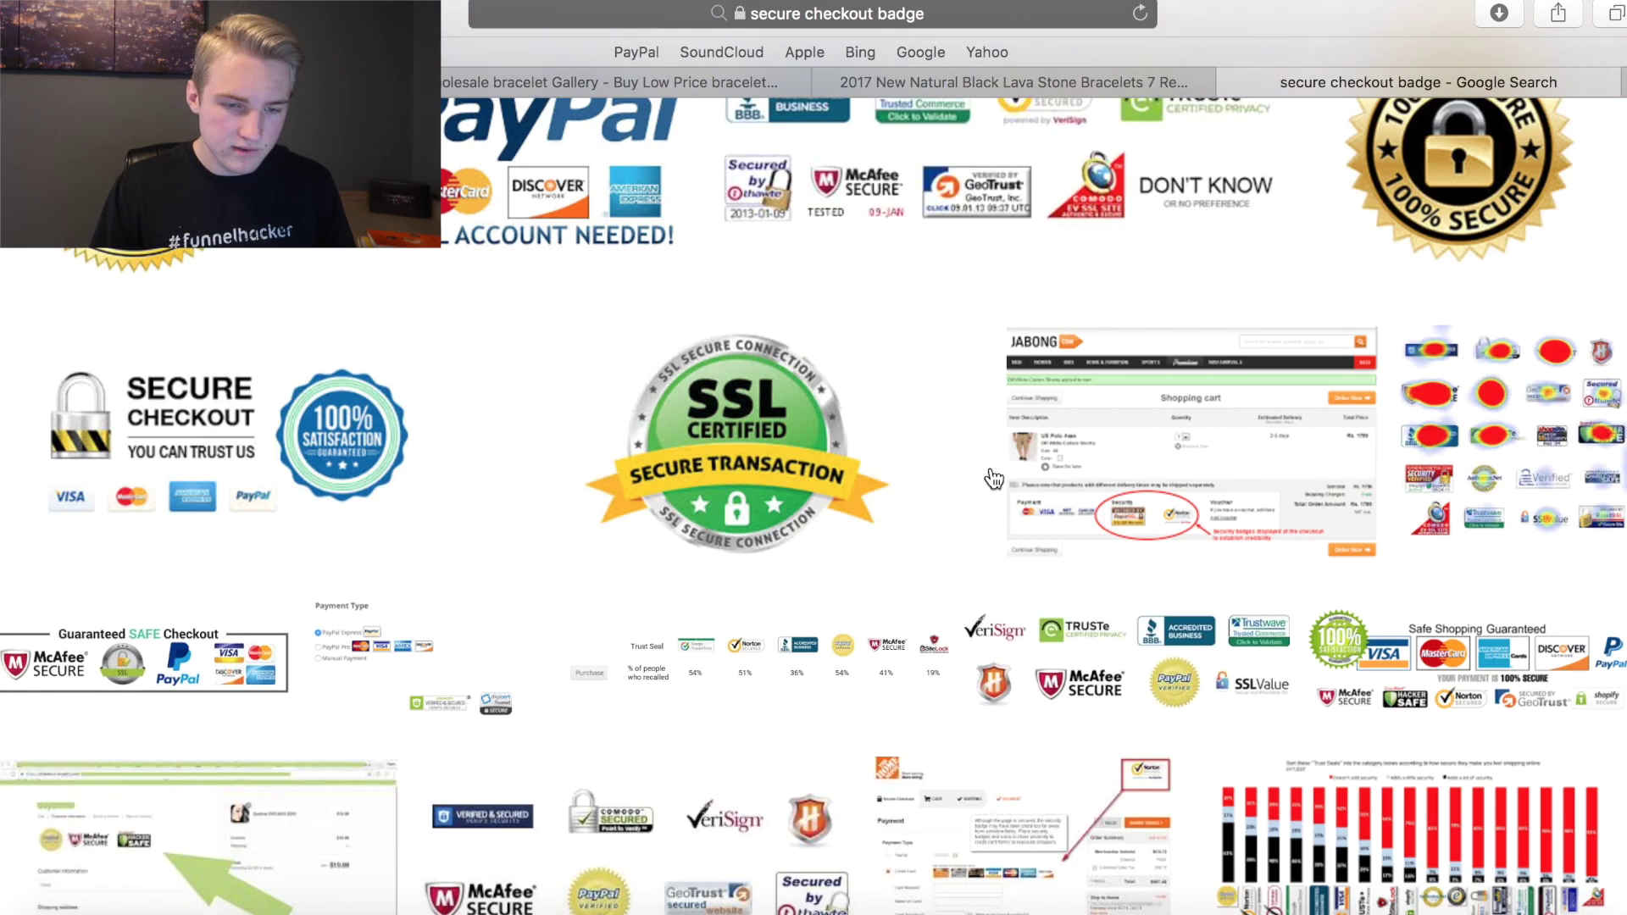
pyautogui.click(302, 383)
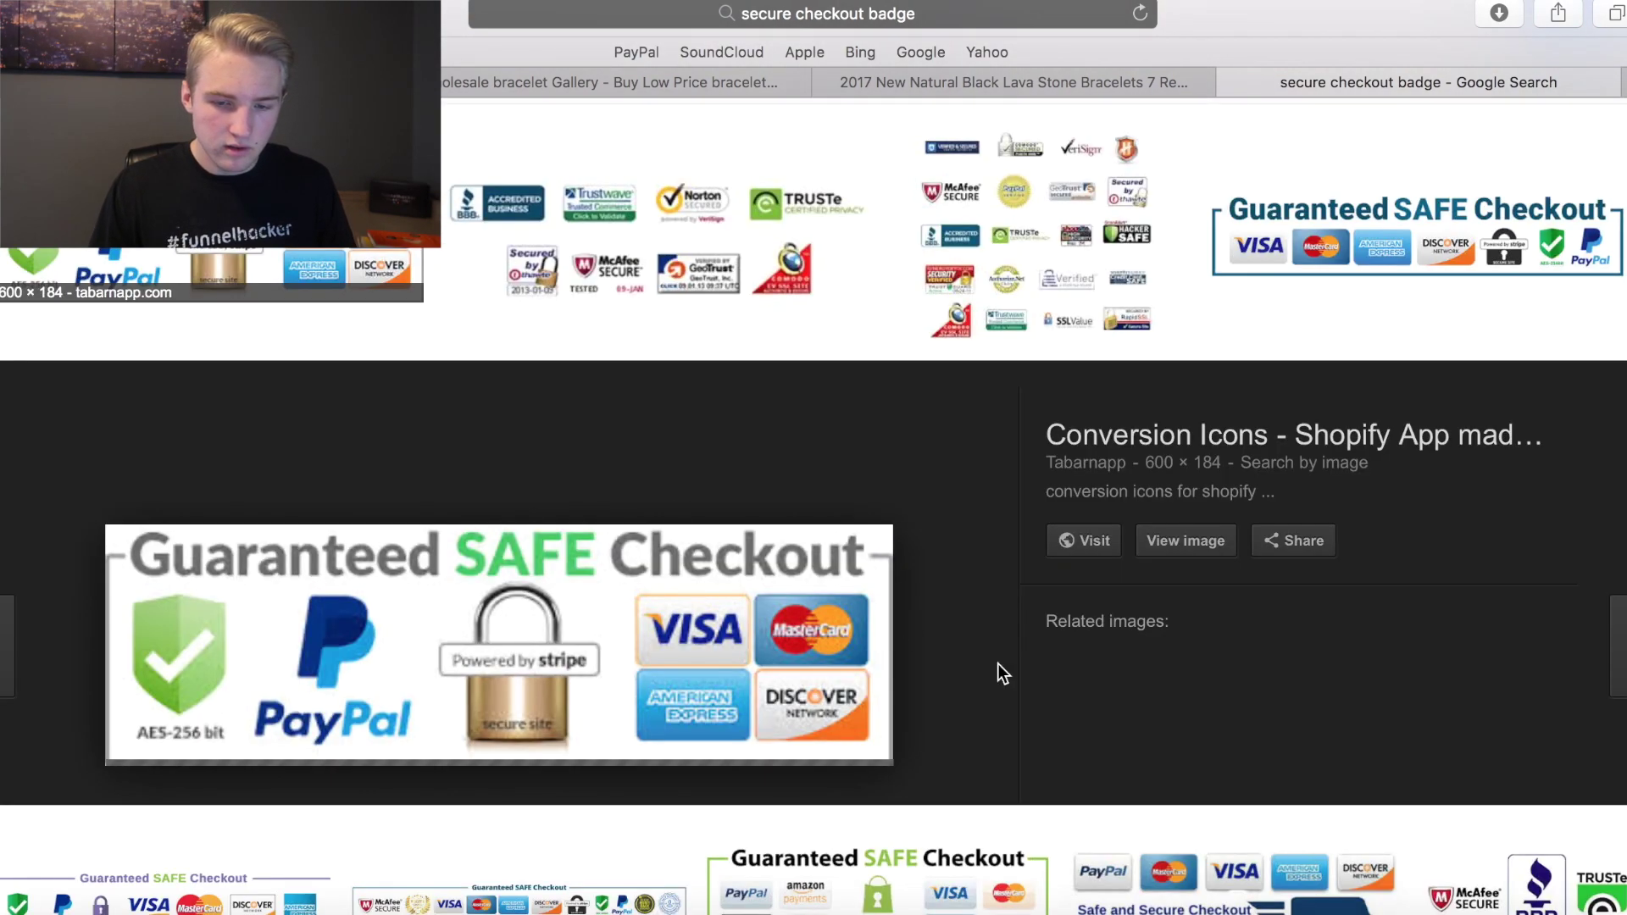
pyautogui.rightClick(628, 610)
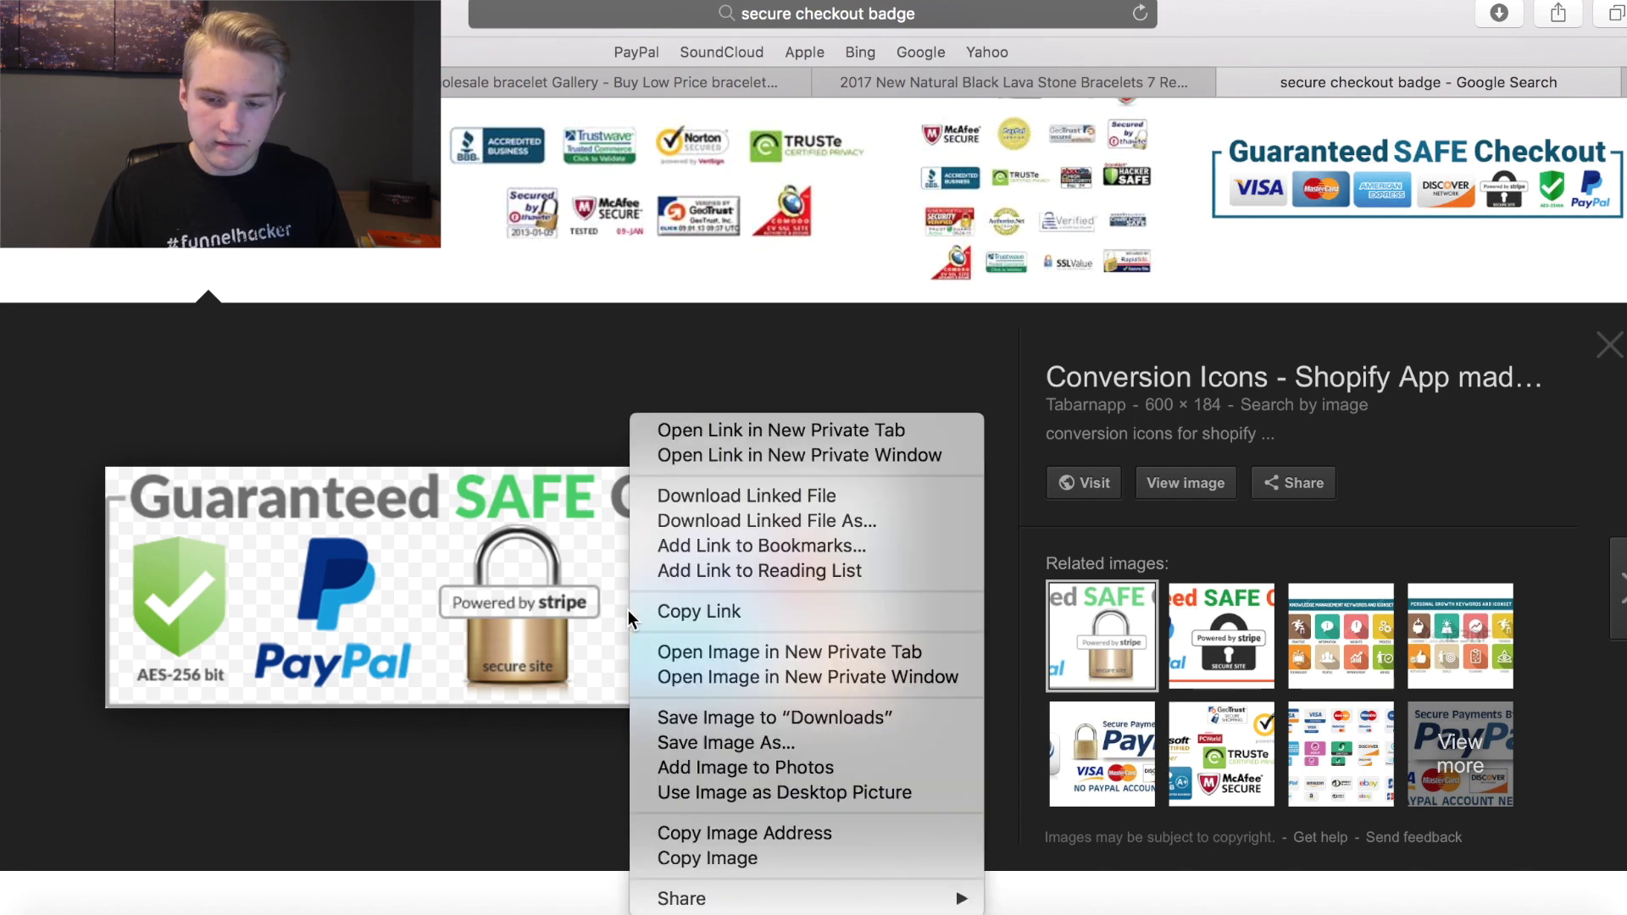
pyautogui.click(836, 383)
pyautogui.scroll(1, 836, 383)
pyautogui.rightClick(563, 593)
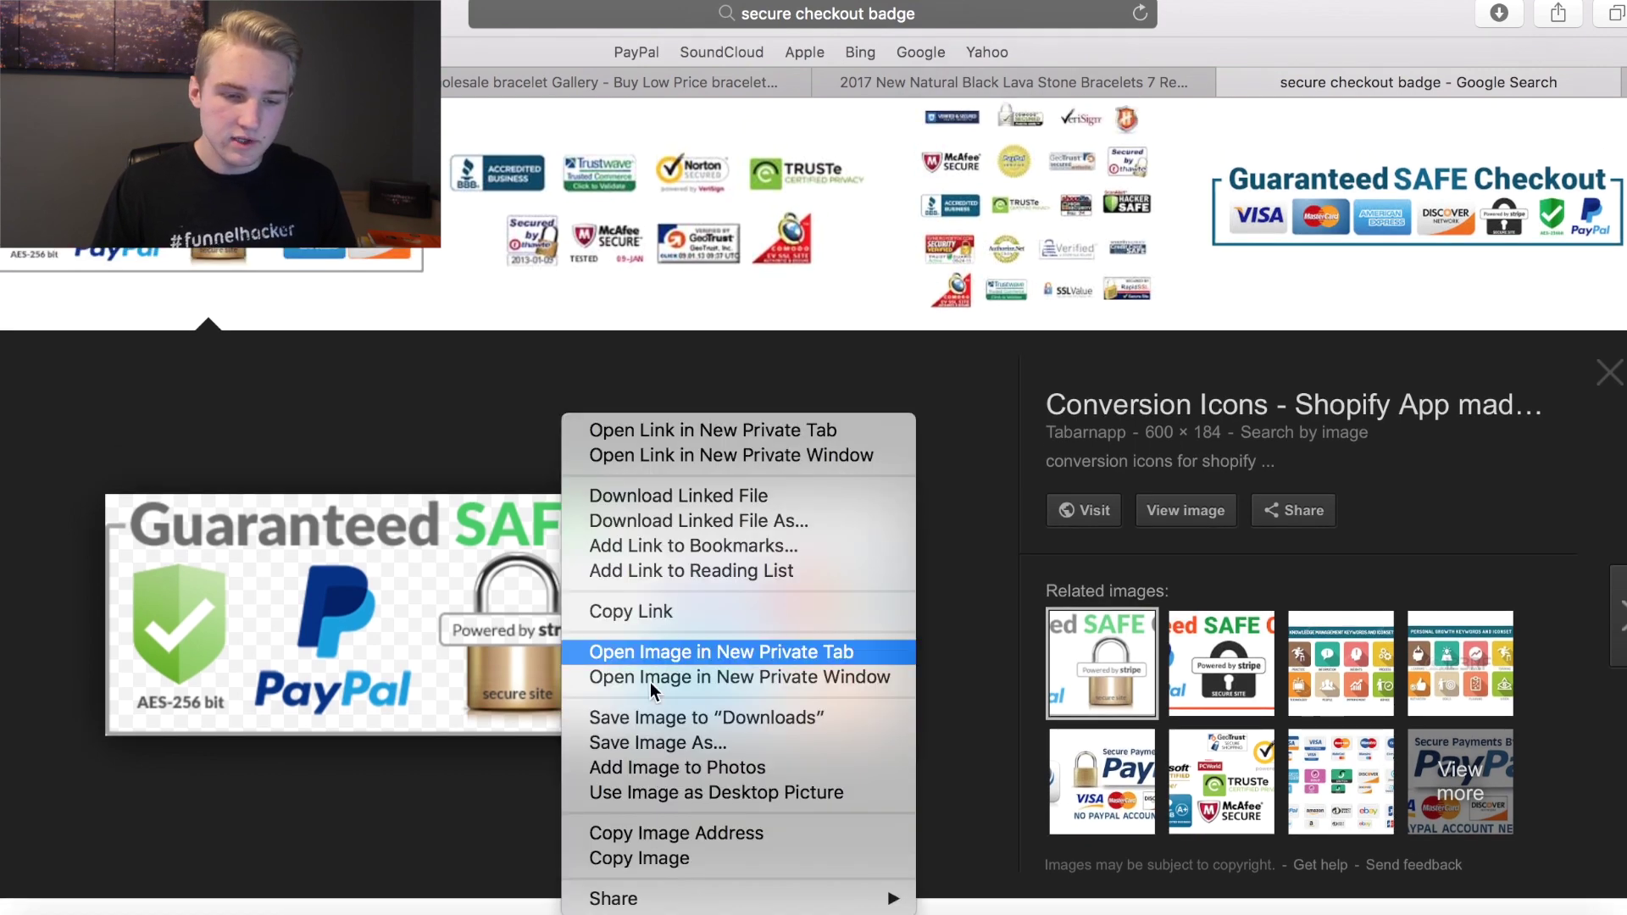
pyautogui.click(410, 384)
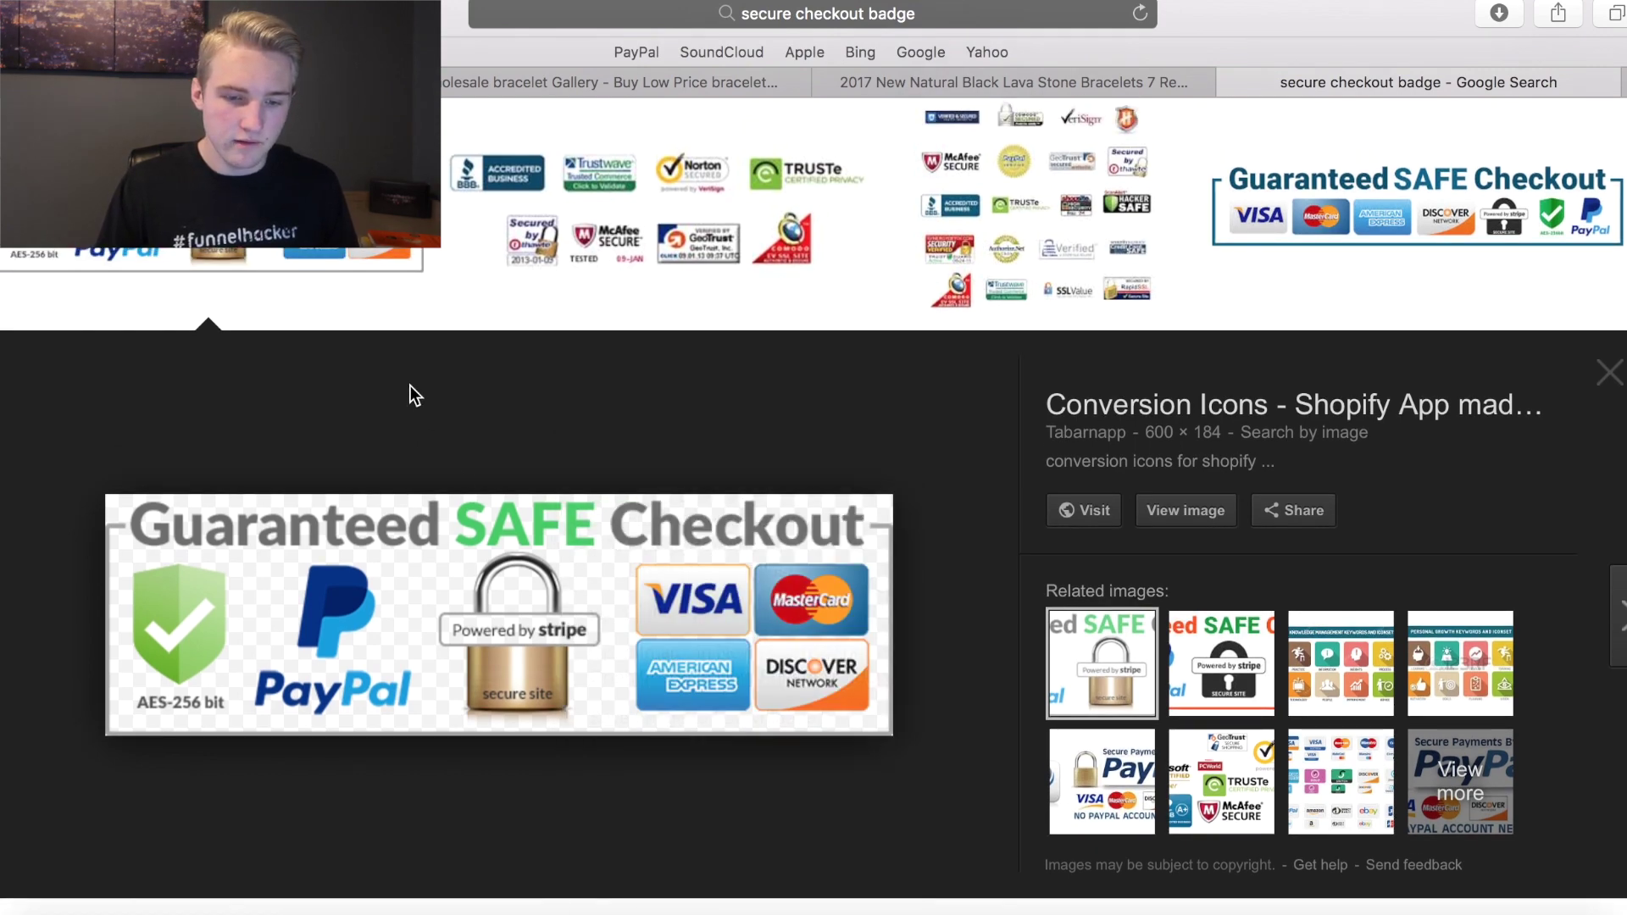
pyautogui.scroll(-10, 410, 385)
pyautogui.scroll(-15, 410, 387)
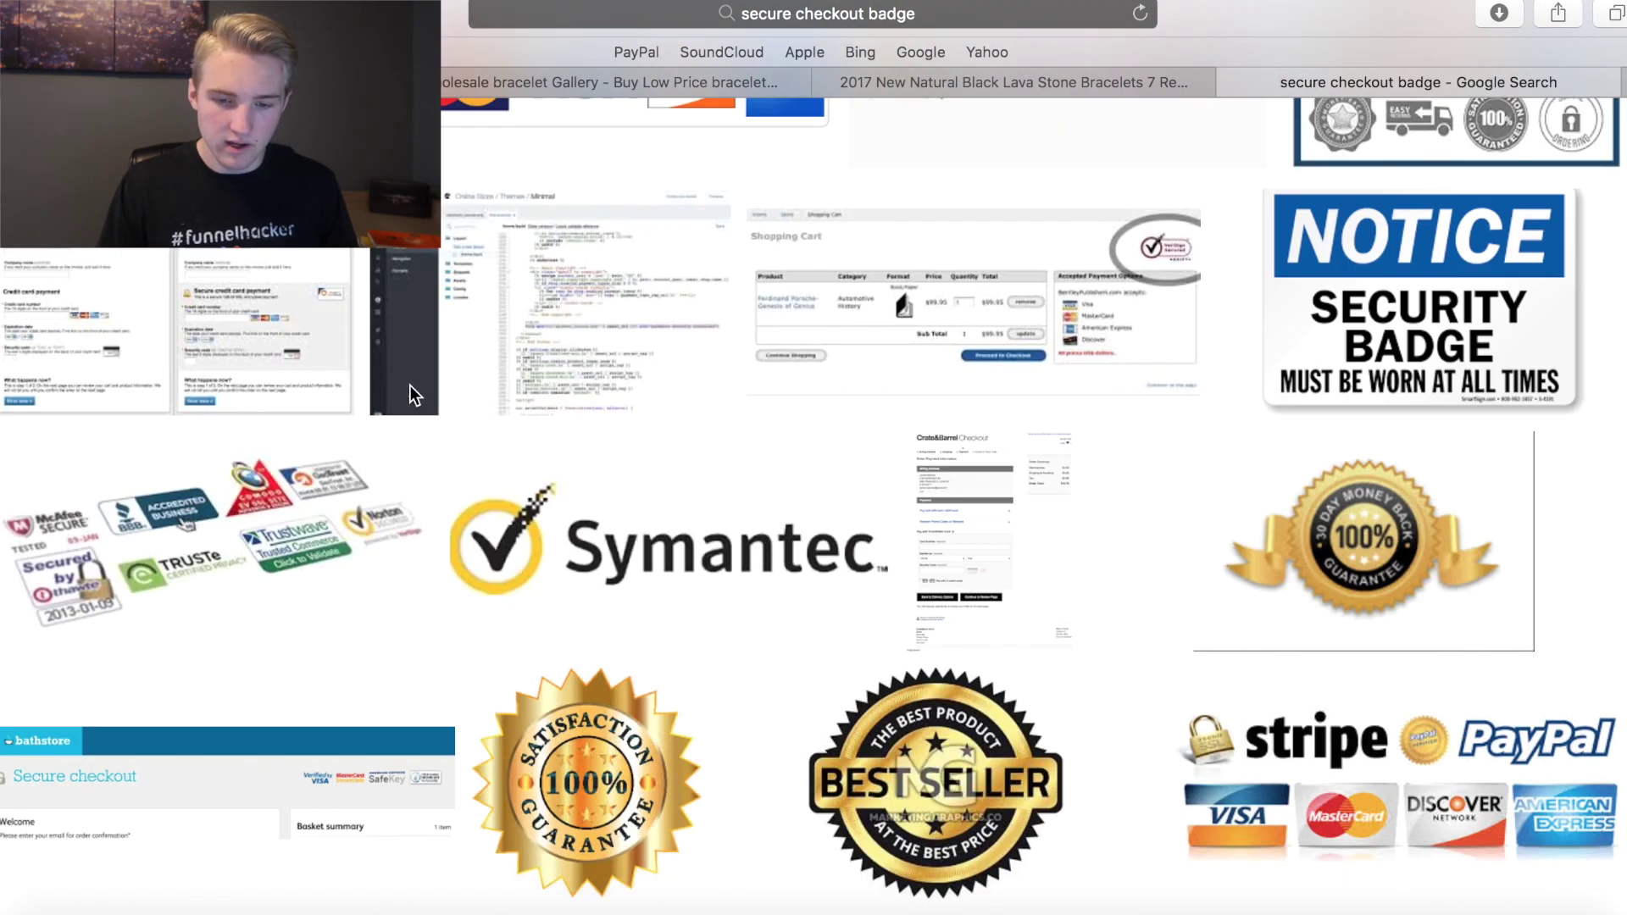
pyautogui.scroll(20, 410, 385)
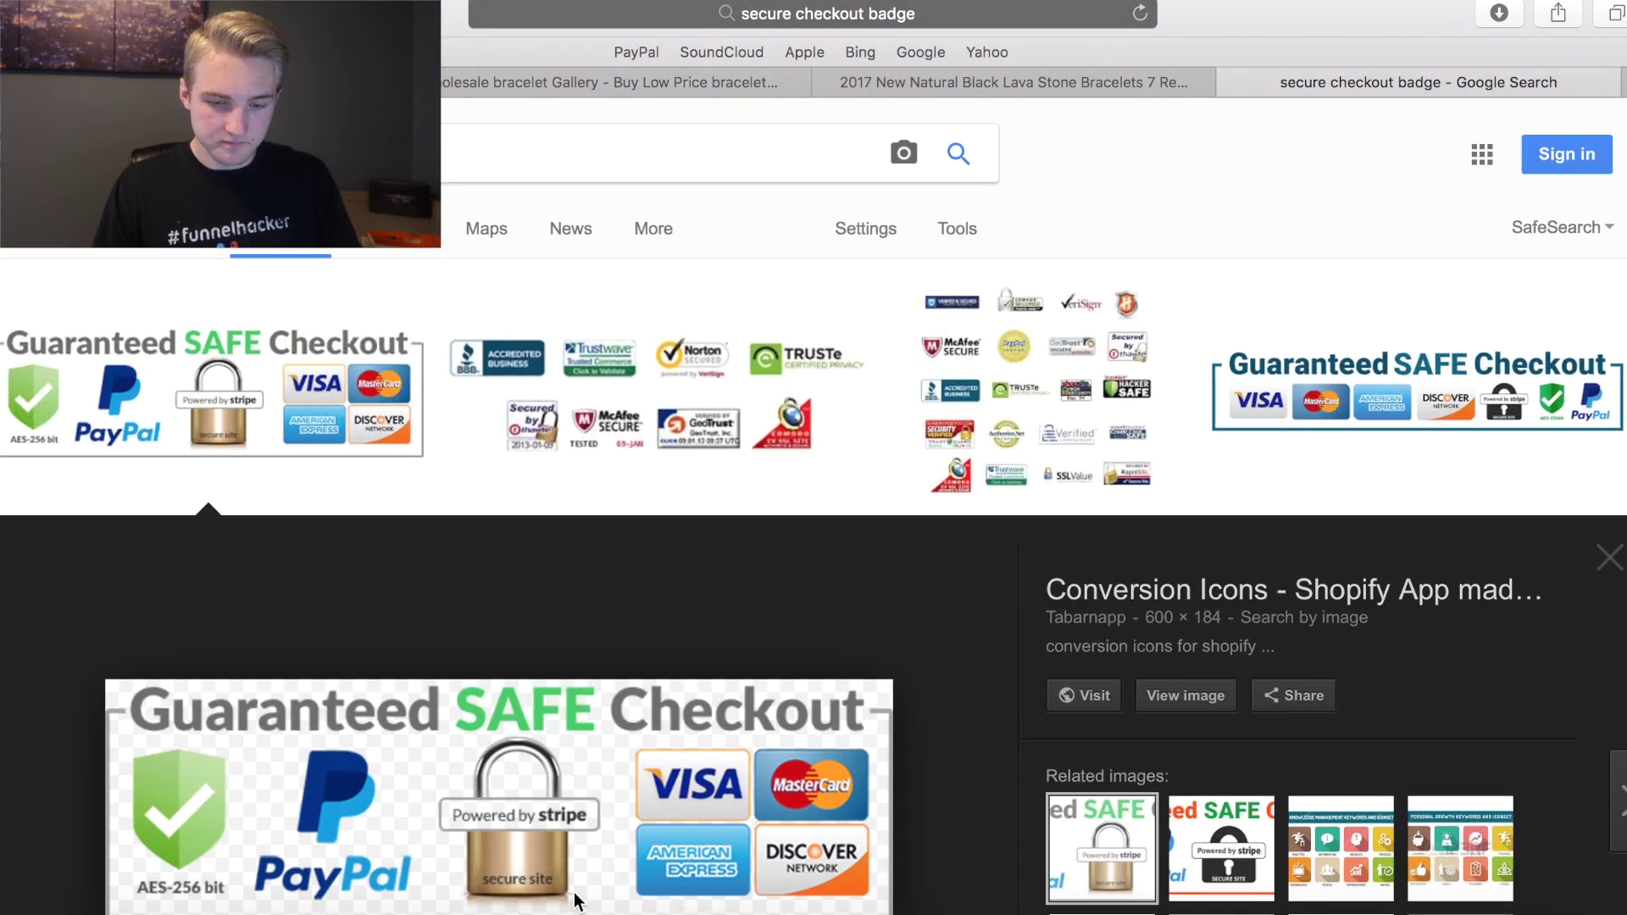
# Save the previewed "Guaranteed SAFE Checkout" badge to the Desktop as "Secure Chekout Badge".
pyautogui.rightClick(571, 896)
pyautogui.click(686, 745)
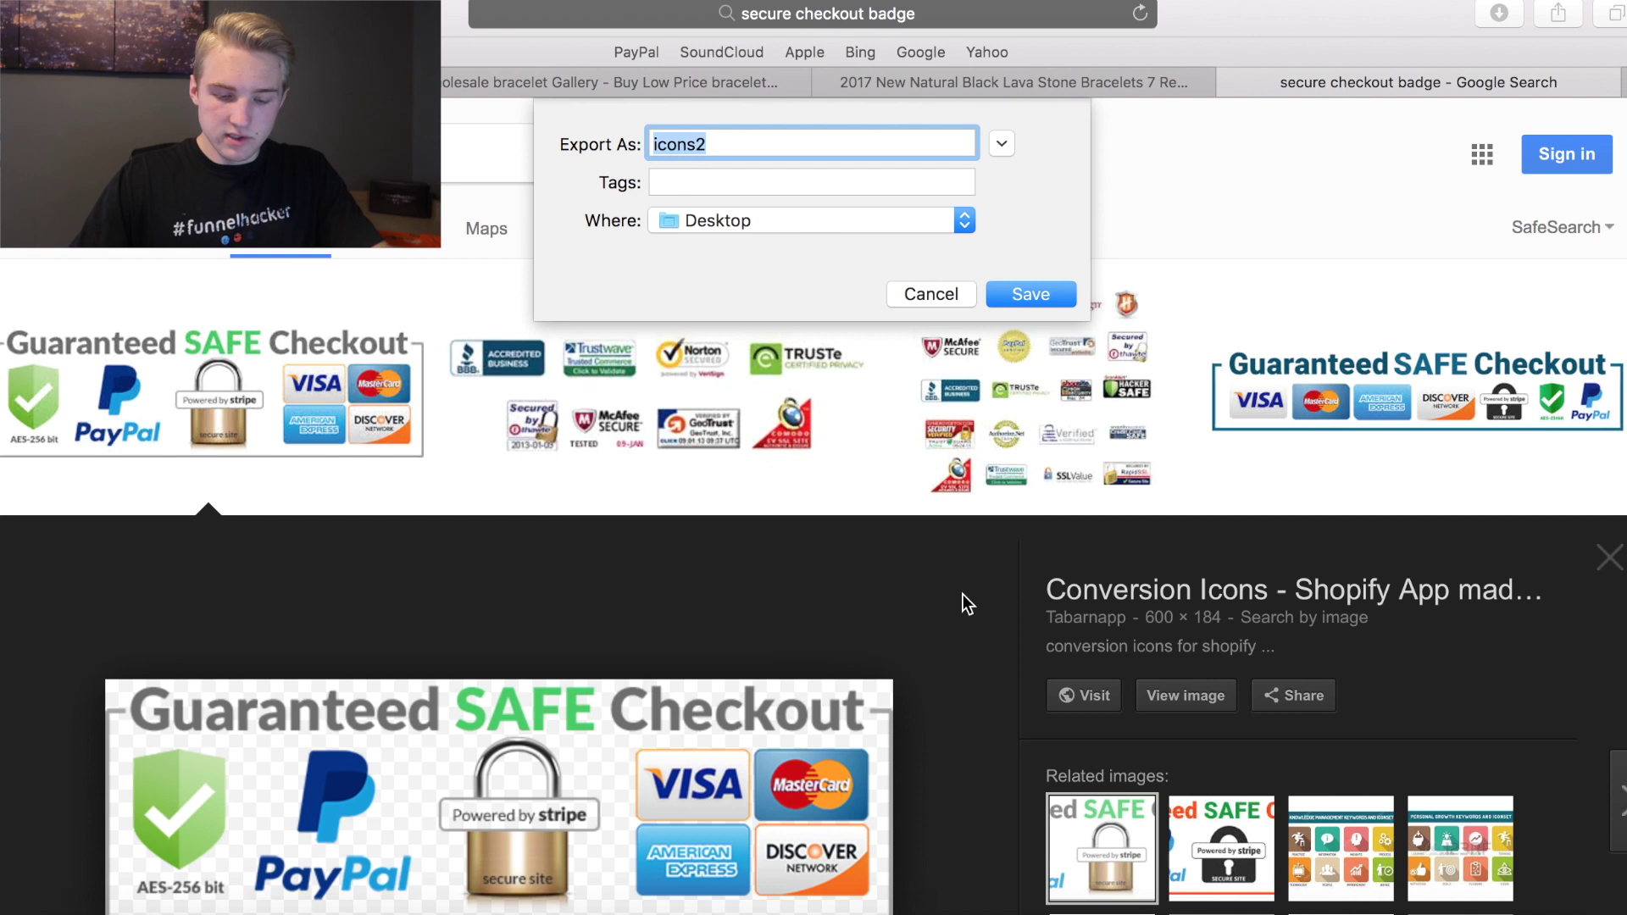
pyautogui.write('Secure ')
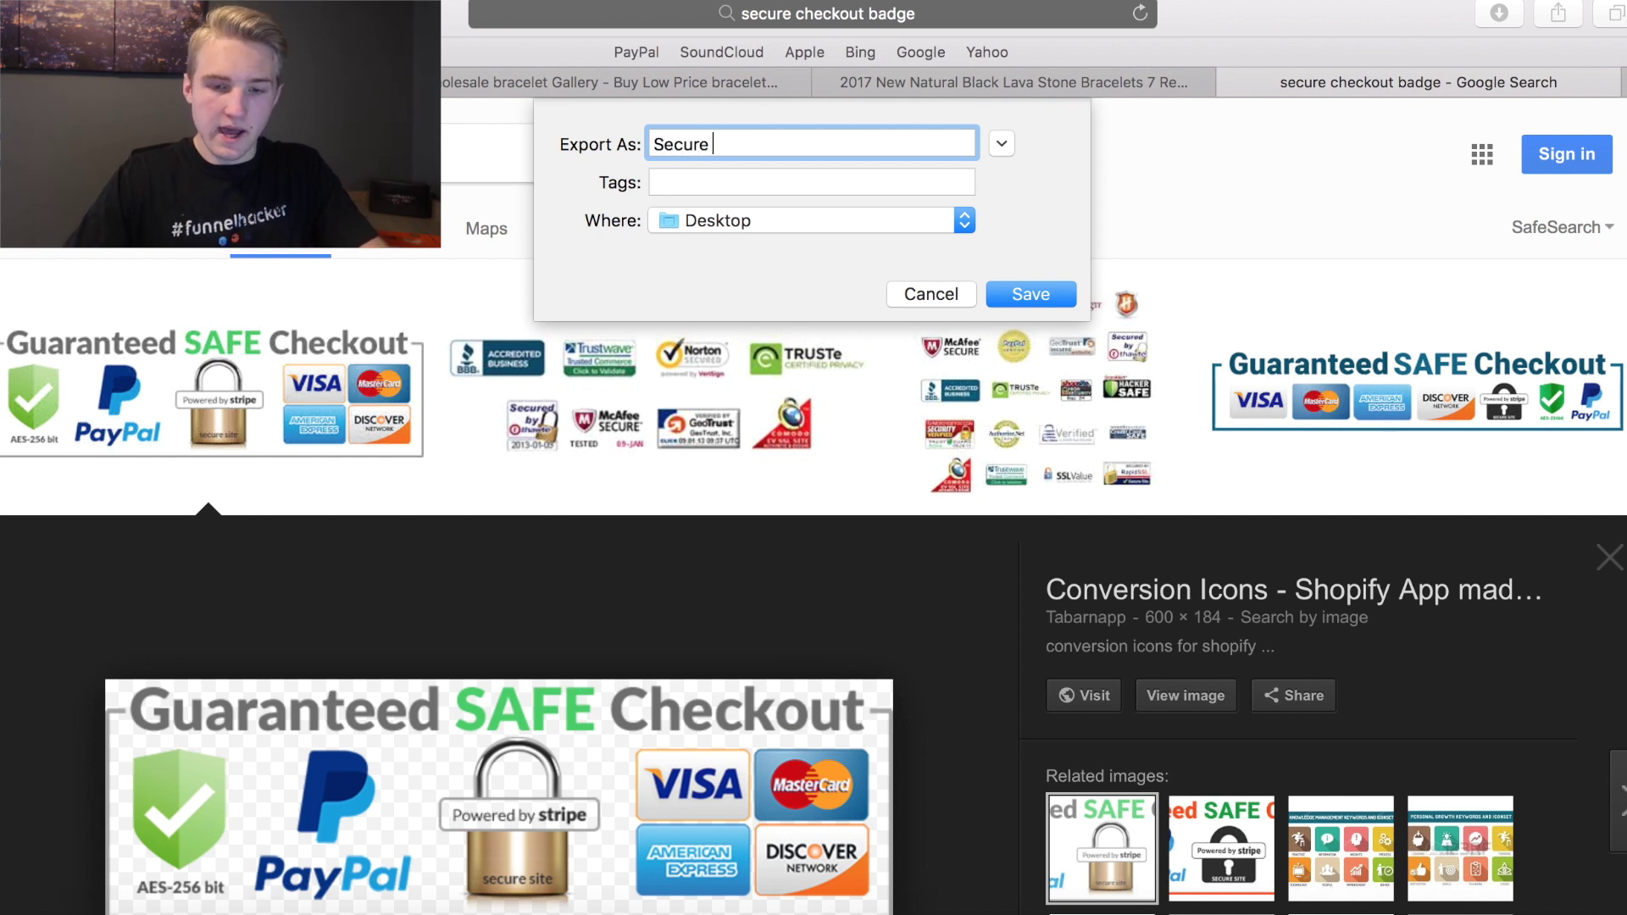
pyautogui.write('Chekout Badge')
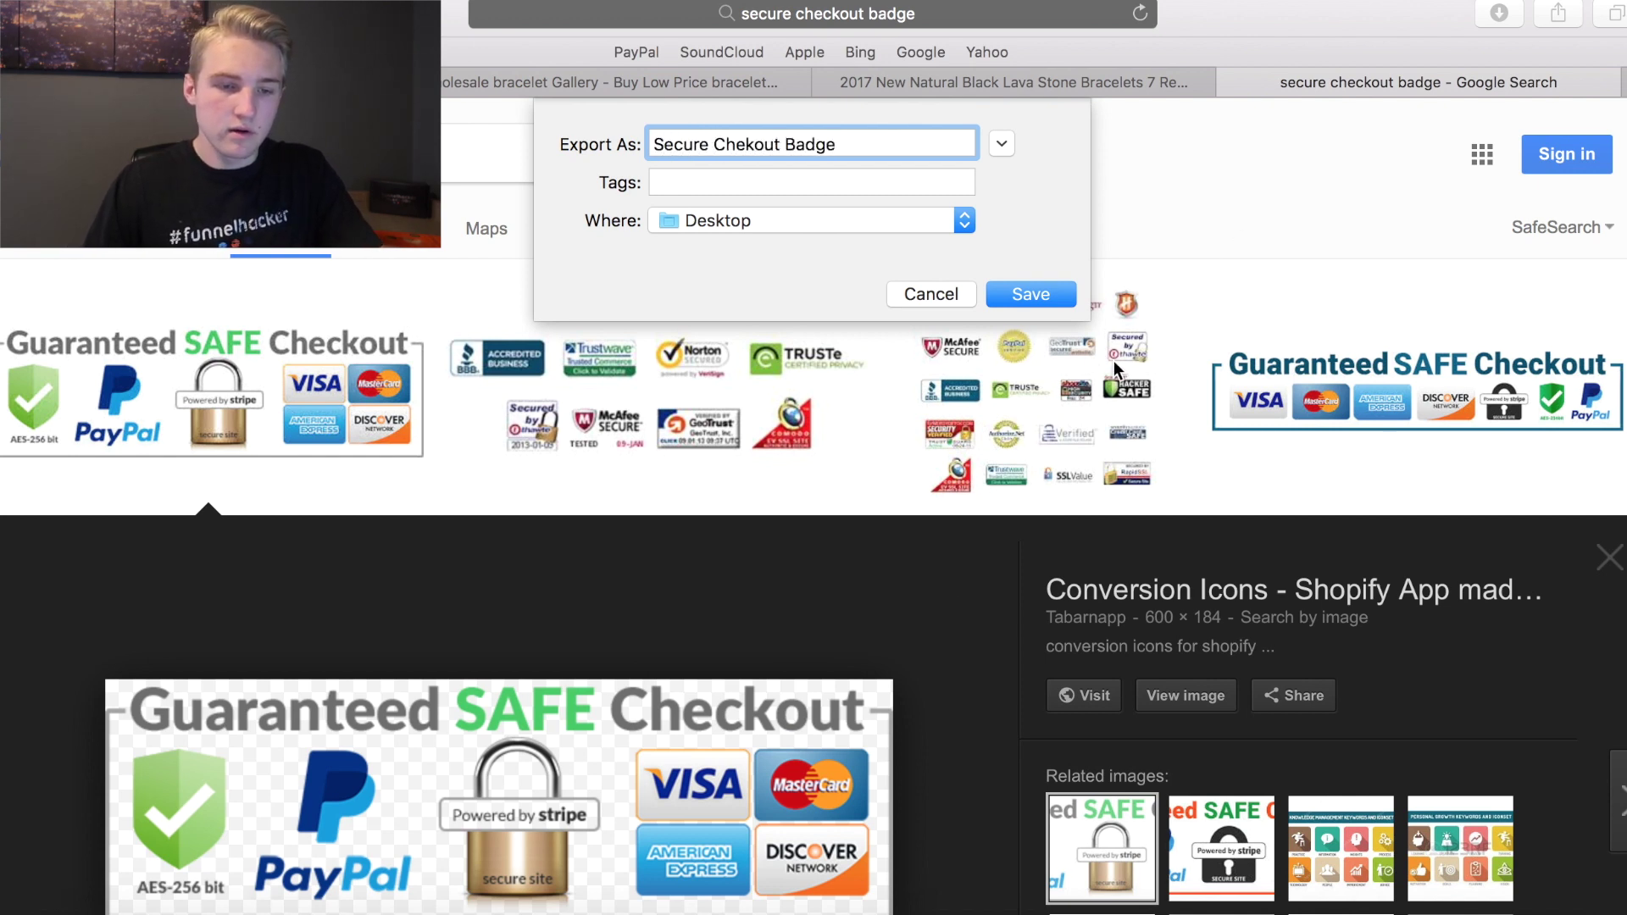
pyautogui.press('Return')
# Switch back to the Shopify product page, upload the saved checkout badge and insert it below the description text at Large (480x480) size.
pyautogui.hotkey('ctrl', 'shift', 'Tab')
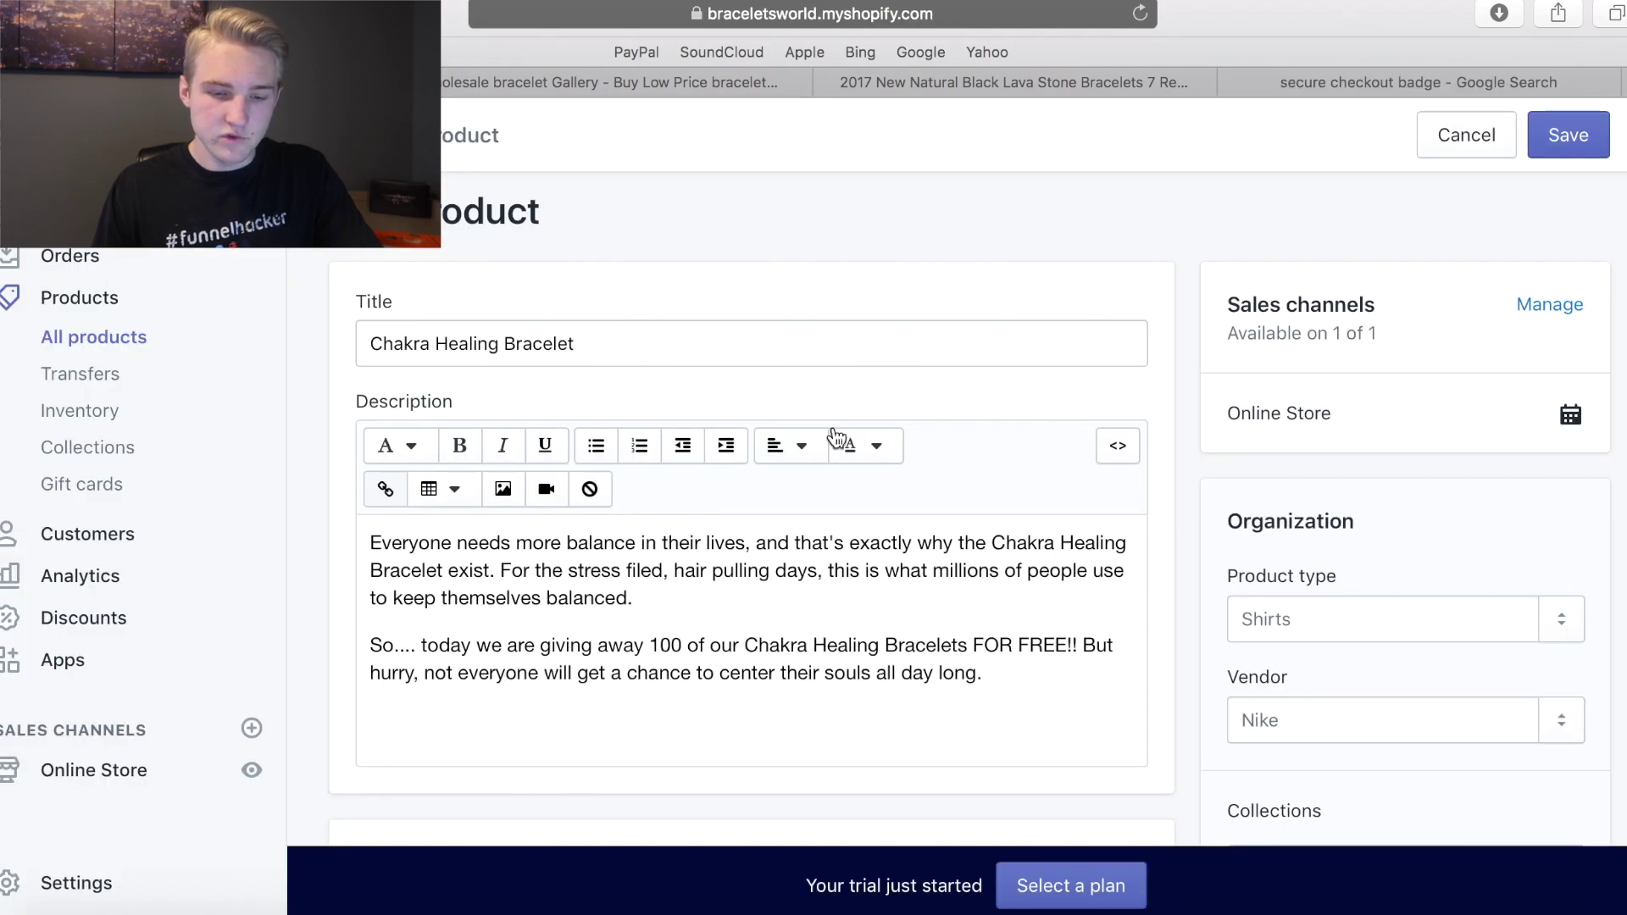
pyautogui.click(503, 489)
pyautogui.click(812, 513)
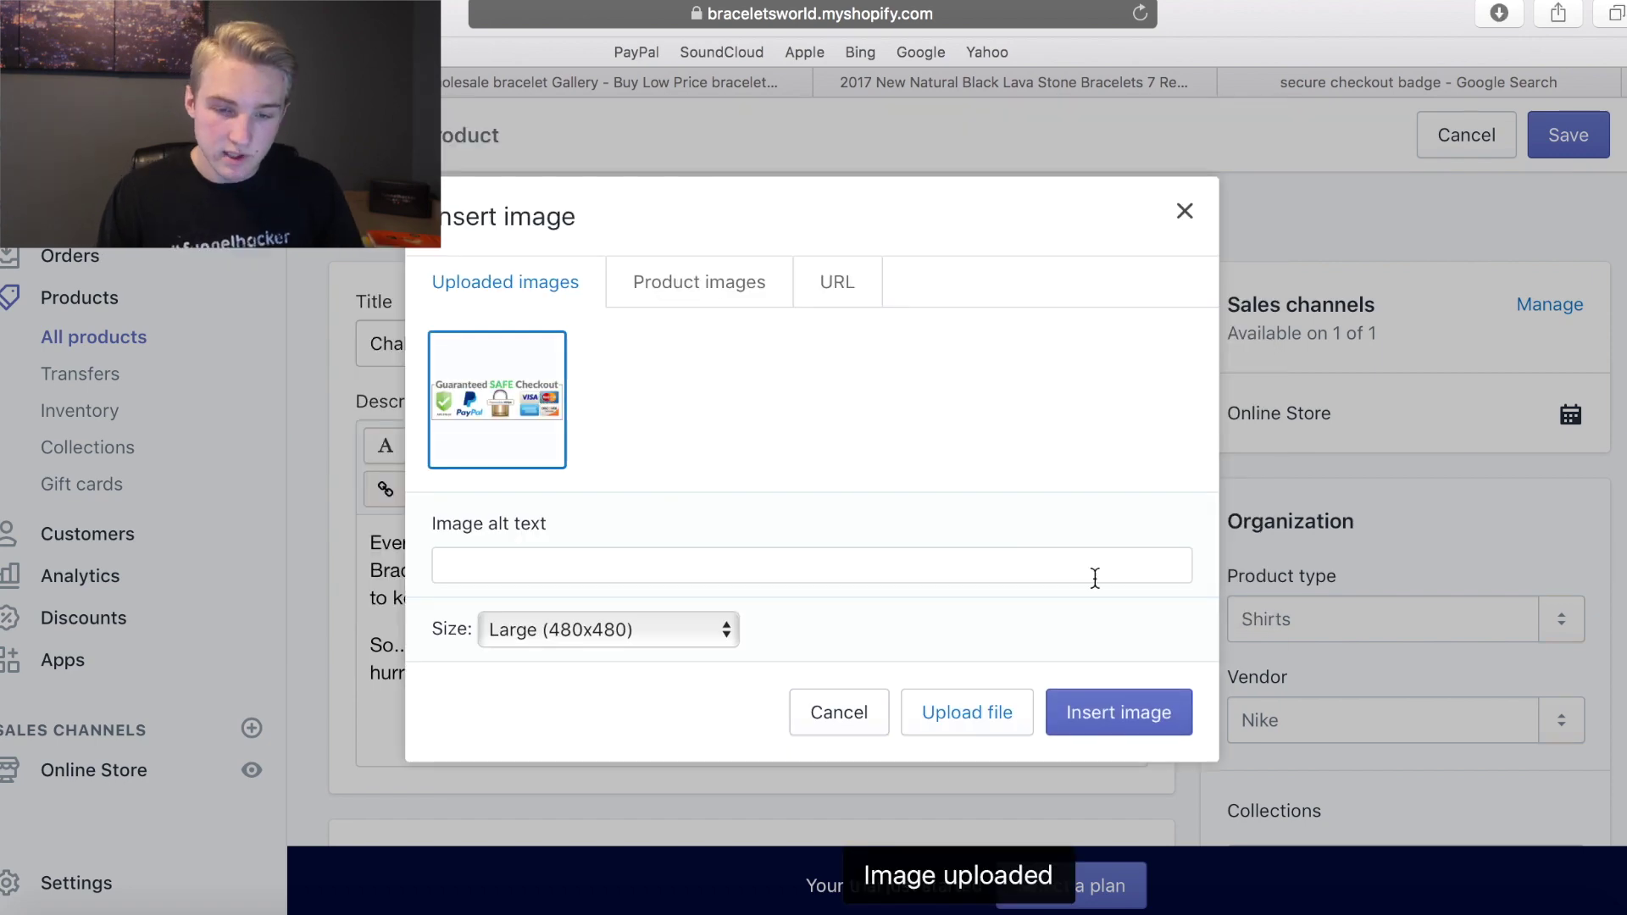
pyautogui.click(1110, 720)
pyautogui.scroll(-4, 857, 449)
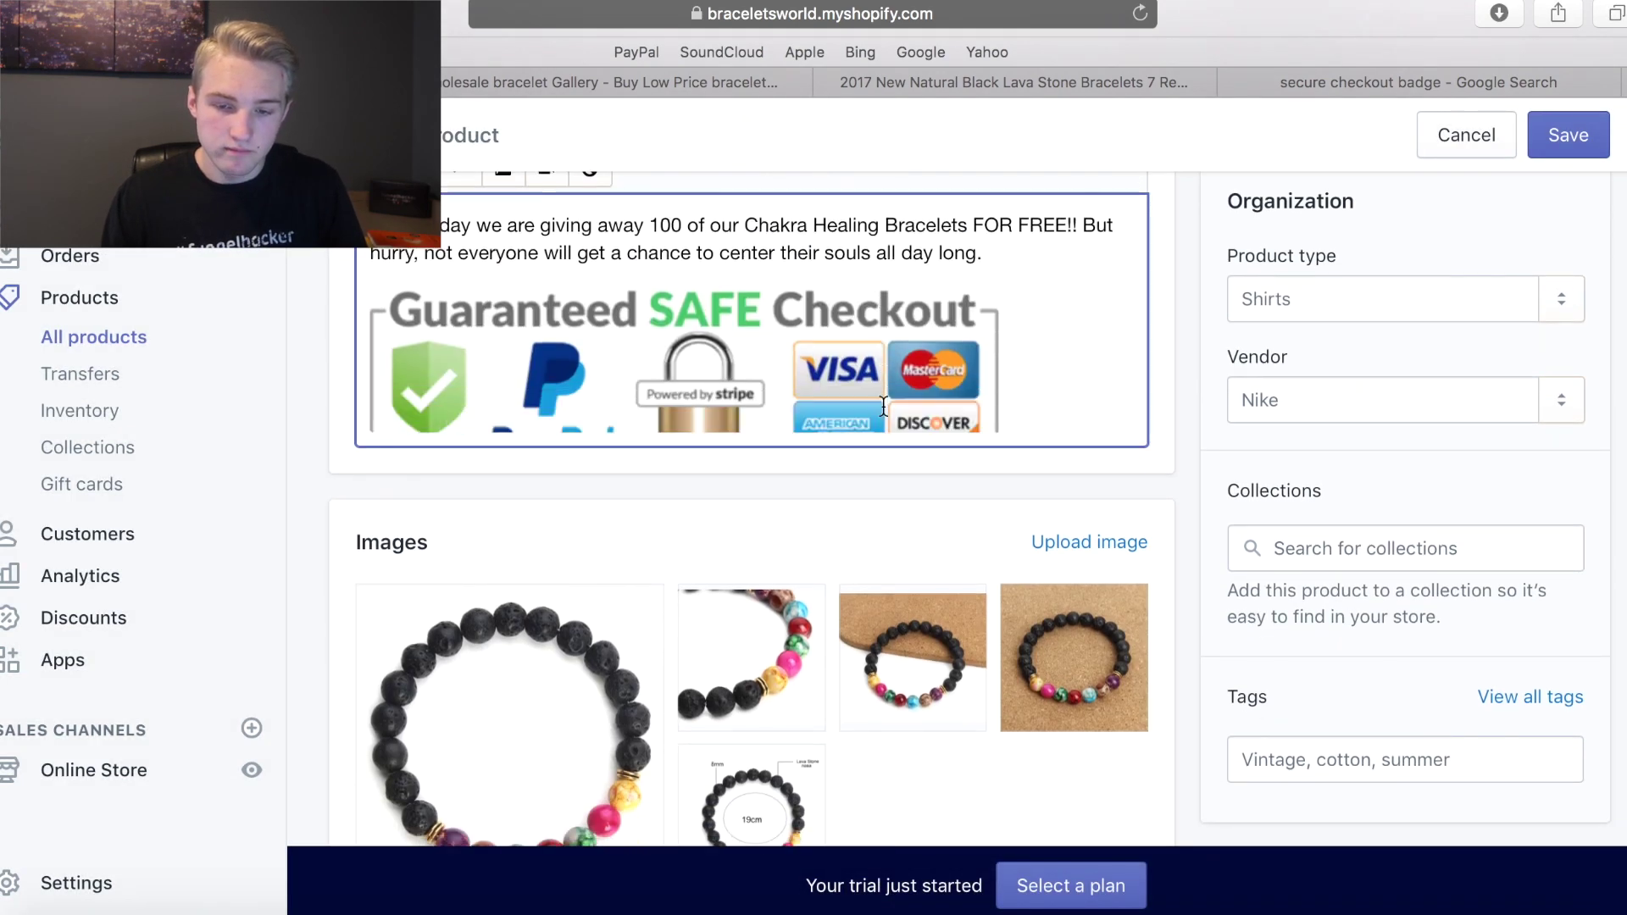
# Shrink the checkout badge in the description slightly, keeping its proportions.
pyautogui.click(887, 383)
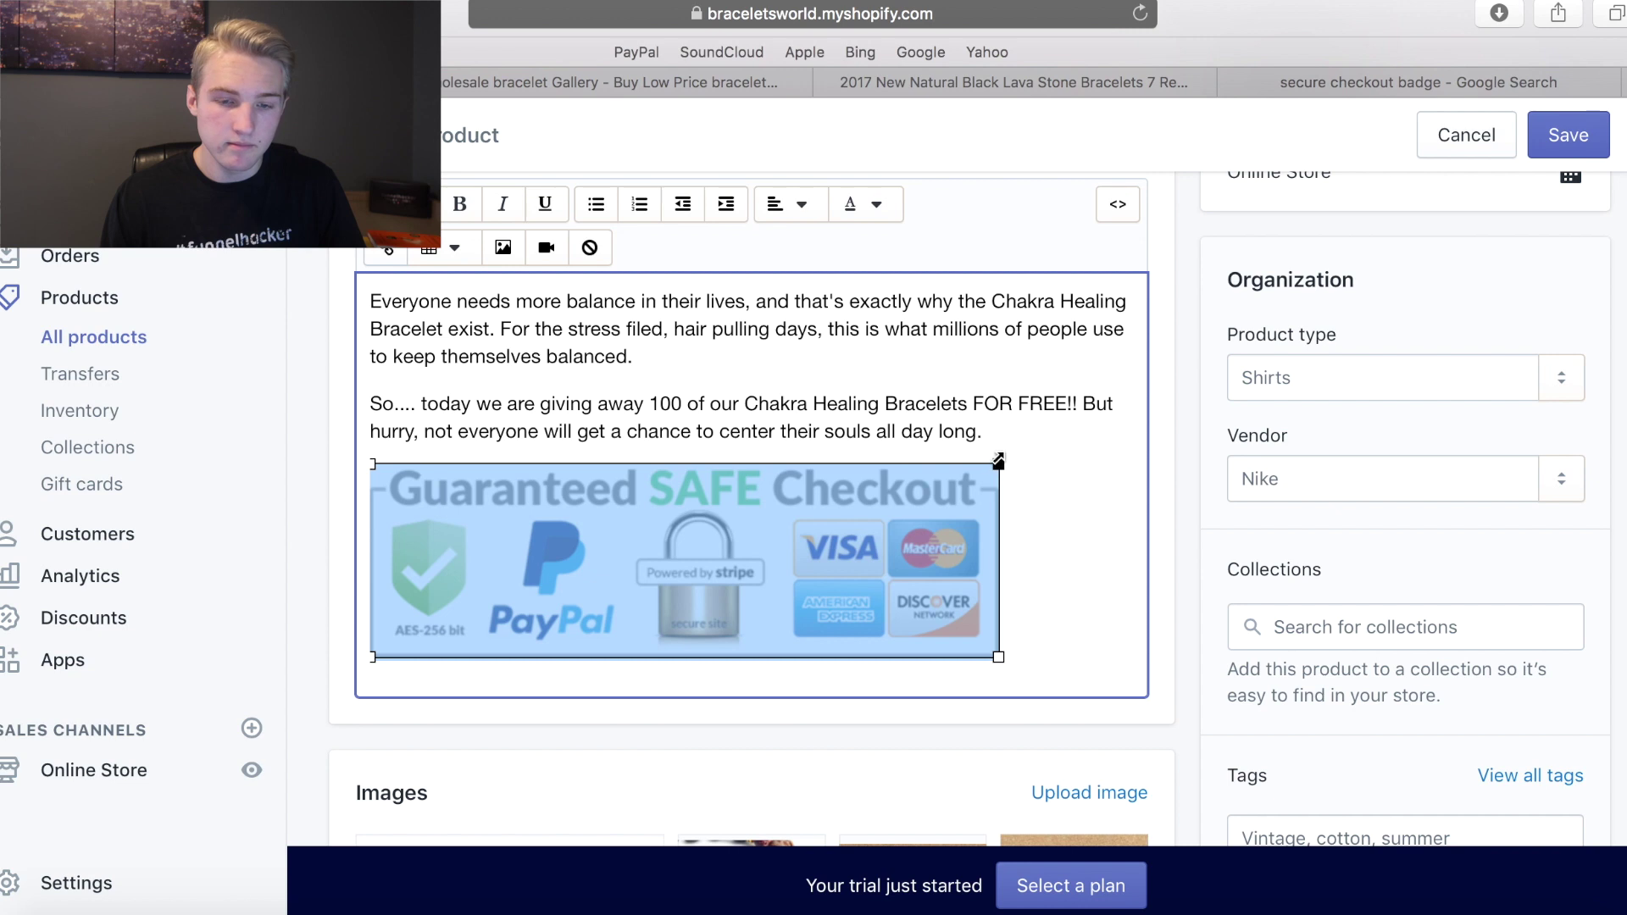
pyautogui.moveTo(999, 460); pyautogui.dragTo(983, 465)
pyautogui.click(1036, 438)
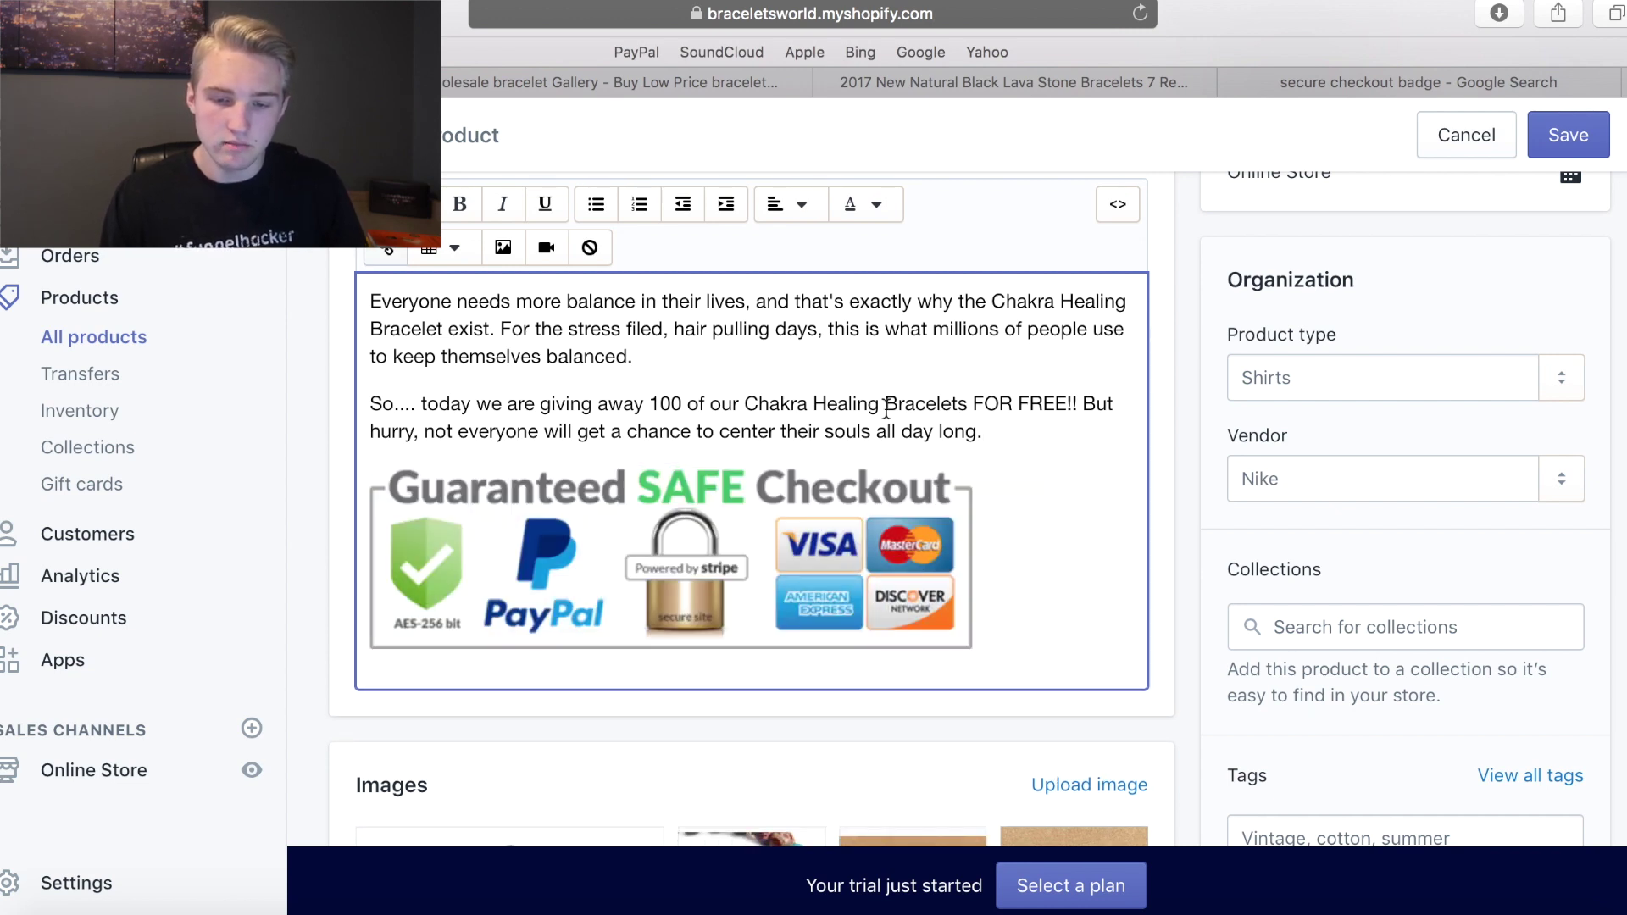
# Make "Chakra Healing Bracelets FOR FREE!!" bold in the description's second paragraph.
pyautogui.moveTo(746, 401)
pyautogui.mouseDown()
pyautogui.moveTo(1090, 403)
pyautogui.moveTo(1059, 403)
pyautogui.moveTo(1073, 404)
pyautogui.mouseUp()
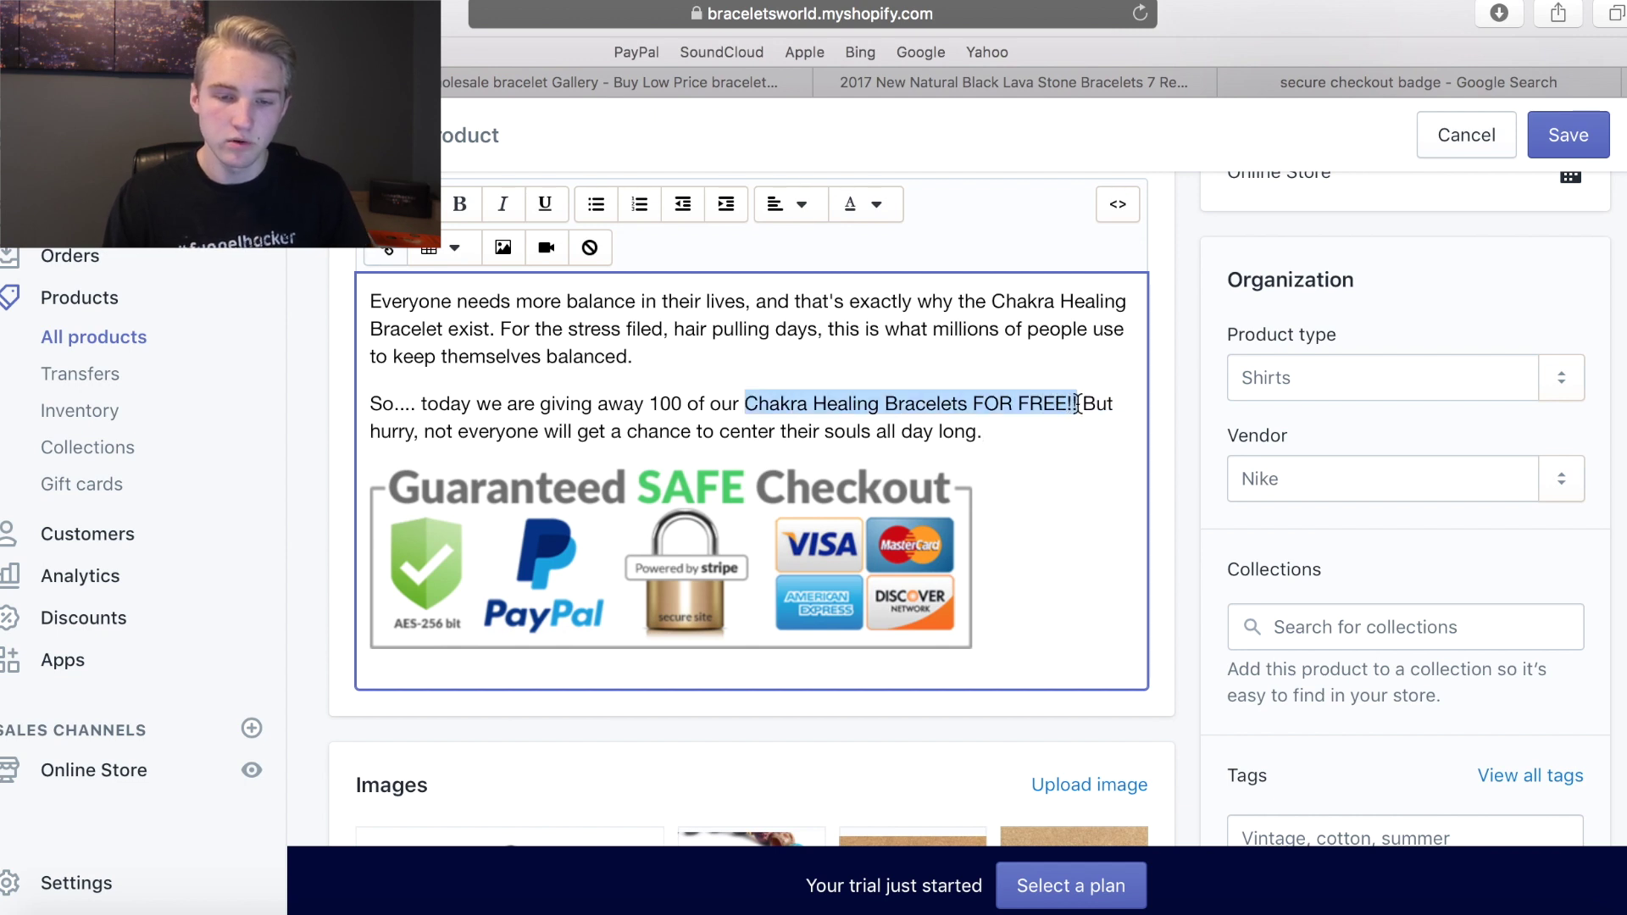
pyautogui.click(459, 204)
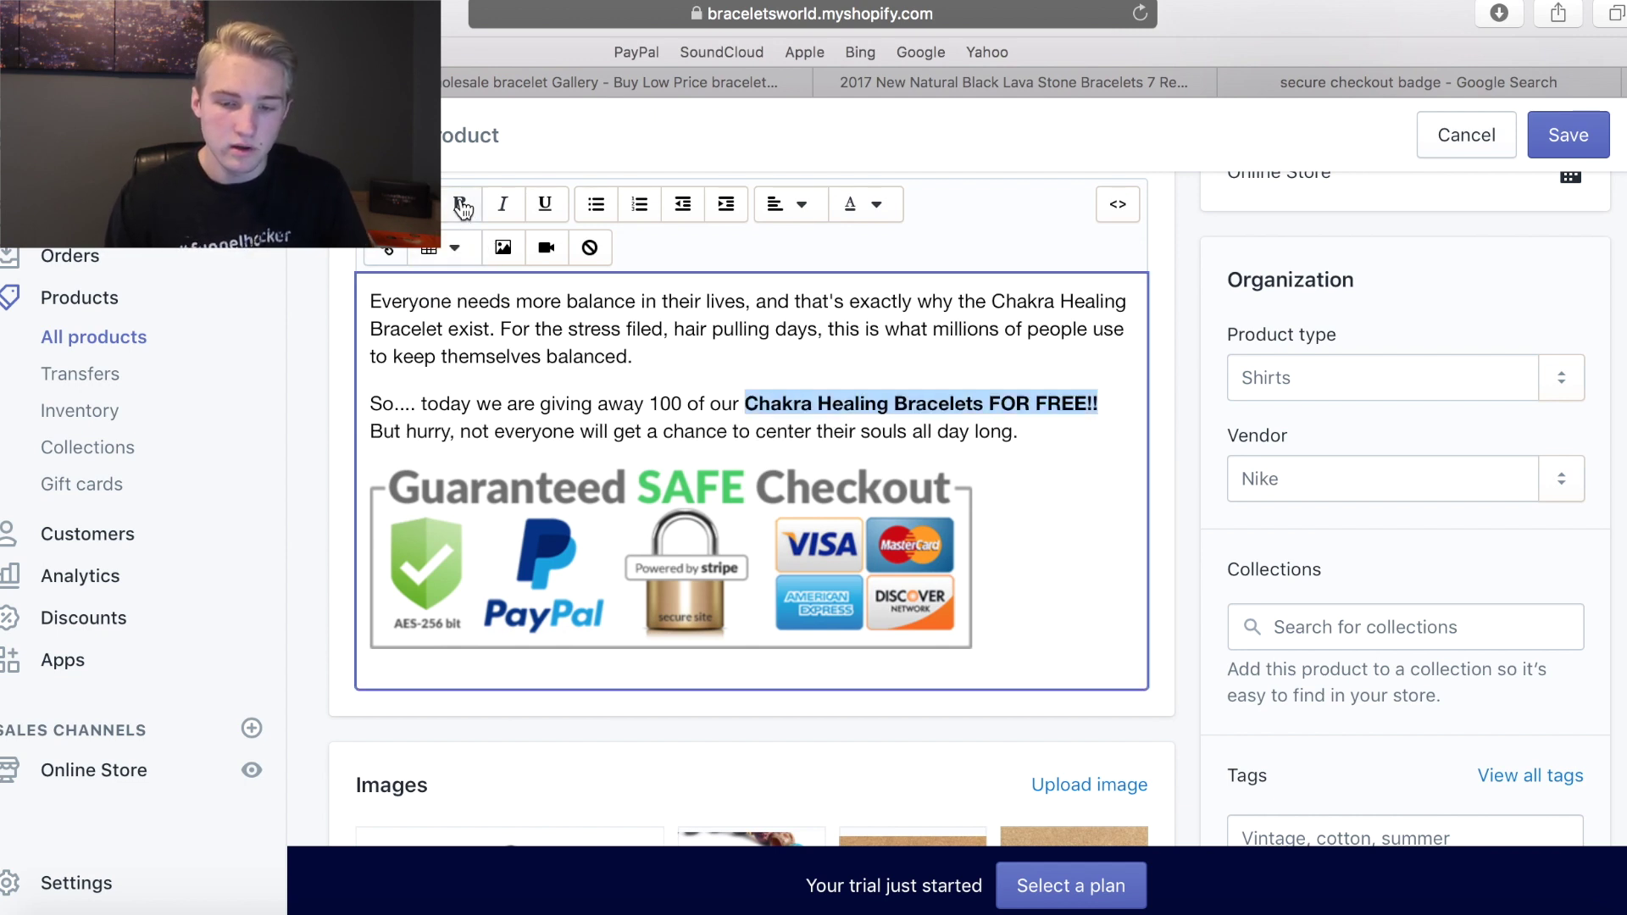
pyautogui.click(752, 373)
pyautogui.click(1054, 432)
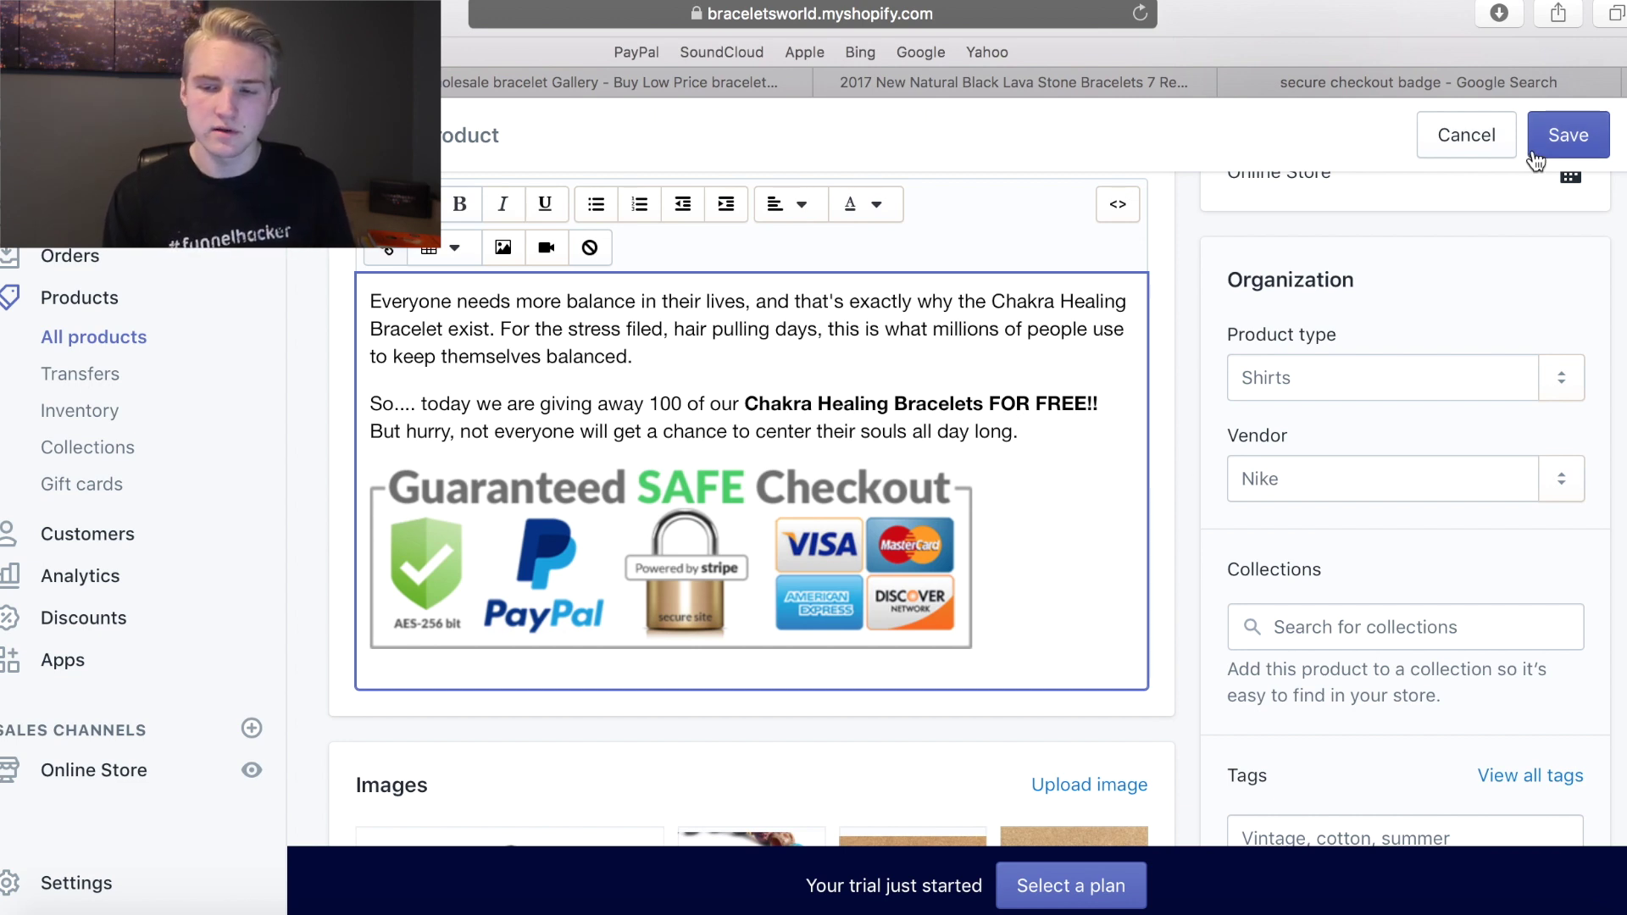
# Save the new Chakra Healing Bracelet product.
pyautogui.click(1590, 138)
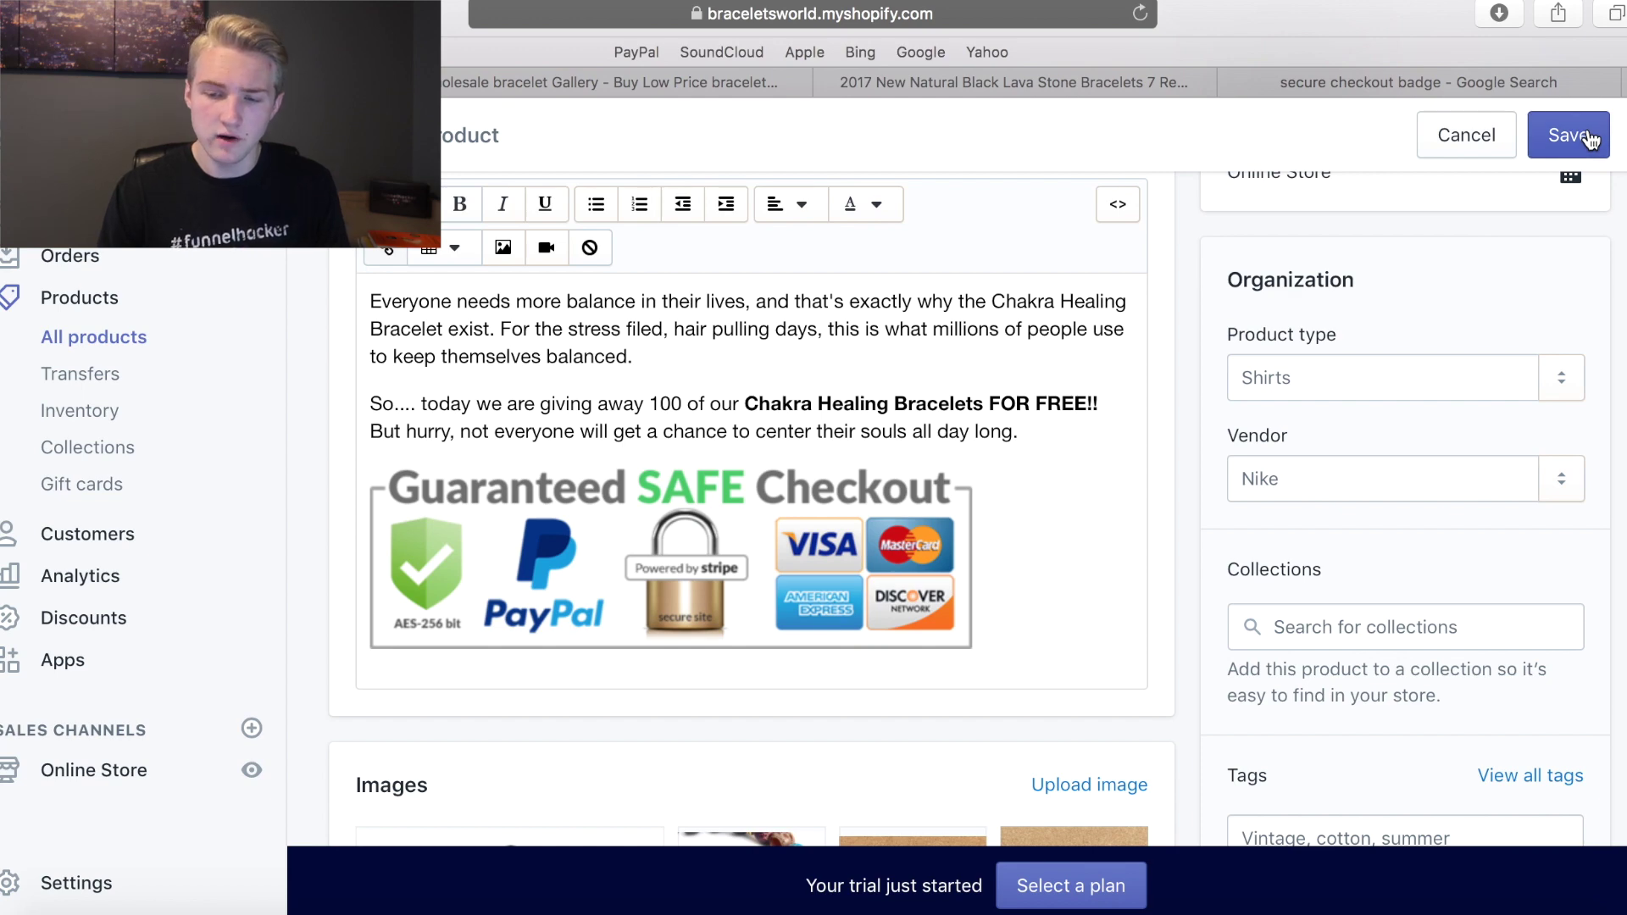
pyautogui.click(1540, 119)
pyautogui.scroll(-8, 1188, 472)
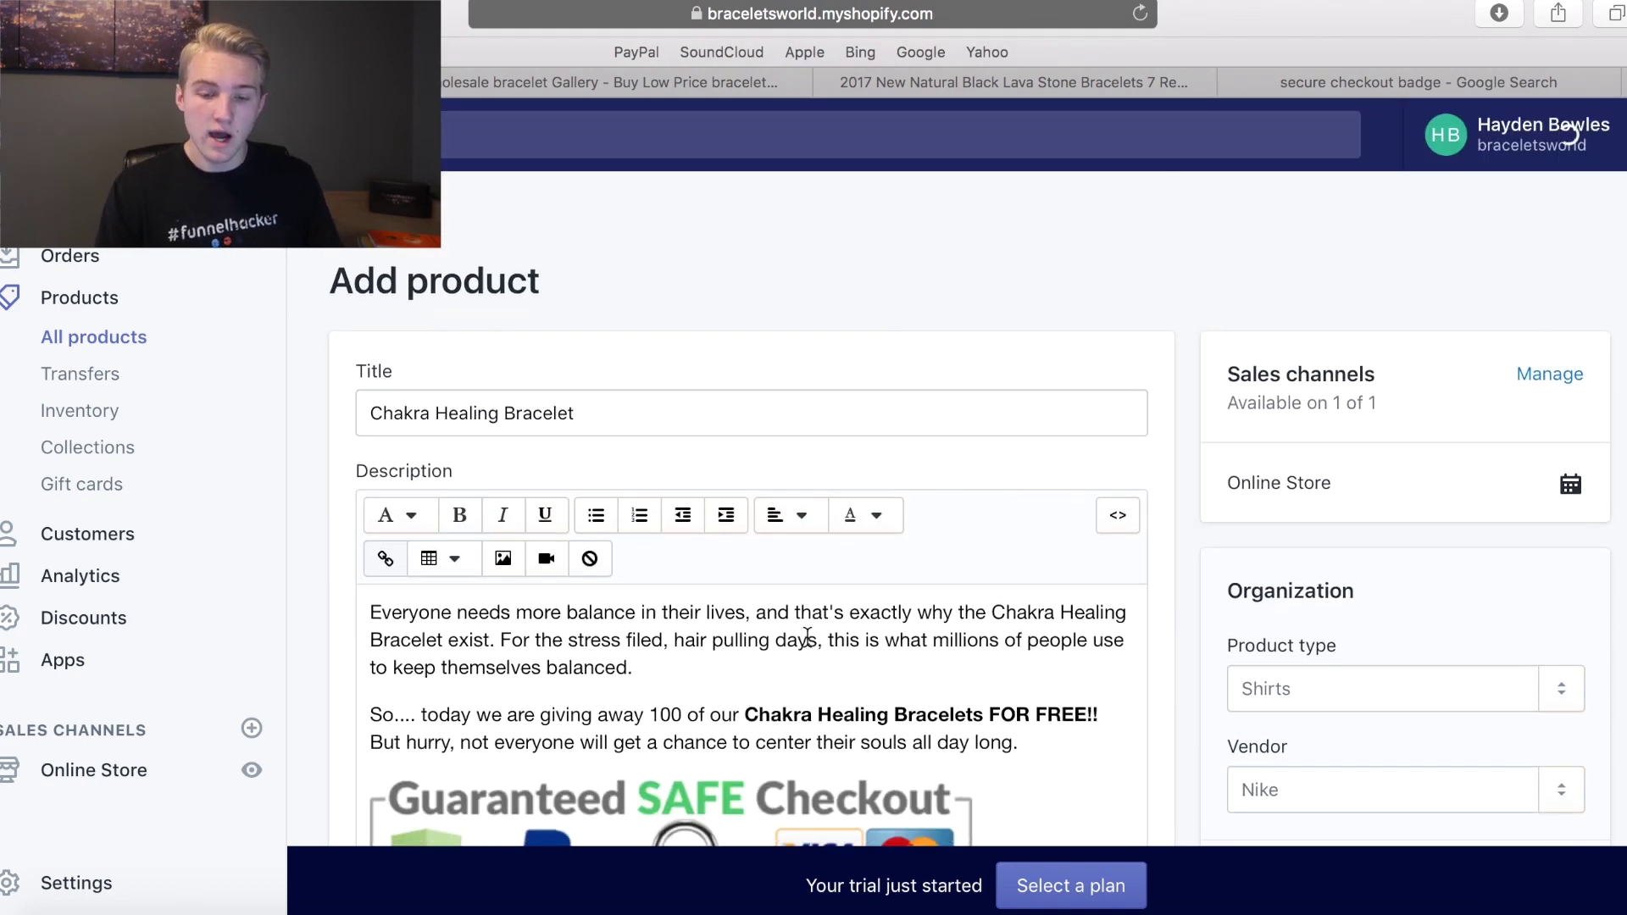
pyautogui.click(720, 640)
pyautogui.doubleClick(586, 603)
pyautogui.moveTo(586, 604); pyautogui.dragTo(707, 660)
pyautogui.click(707, 659)
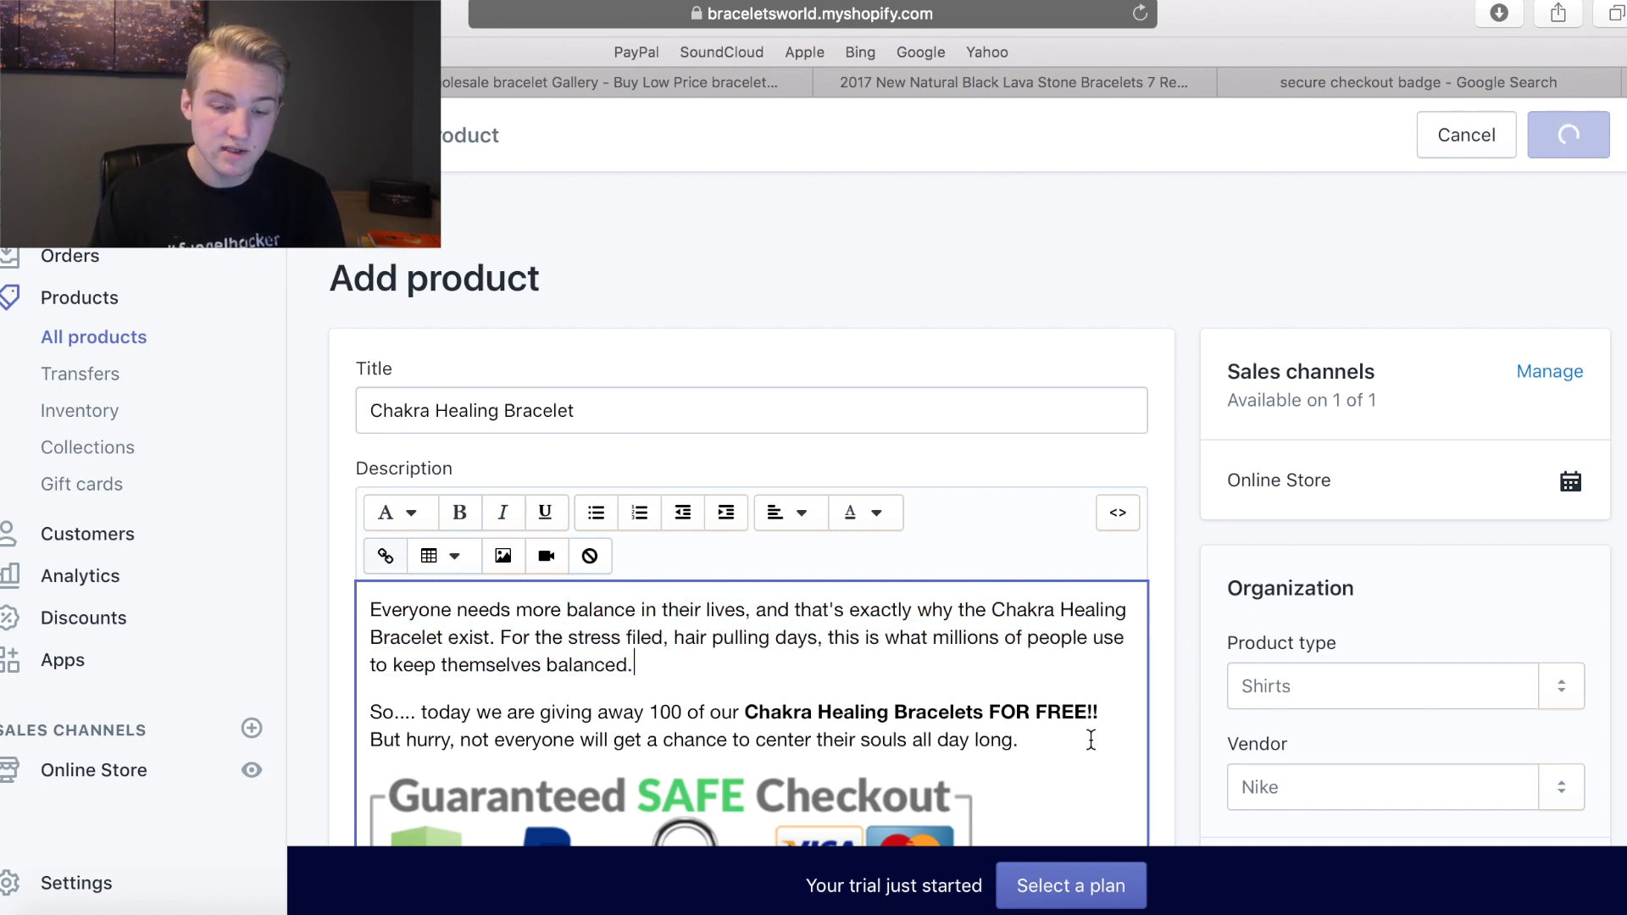
pyautogui.moveTo(1087, 736); pyautogui.dragTo(376, 712)
pyautogui.click(375, 711)
pyautogui.moveTo(580, 740); pyautogui.dragTo(780, 740)
pyautogui.click(1065, 726)
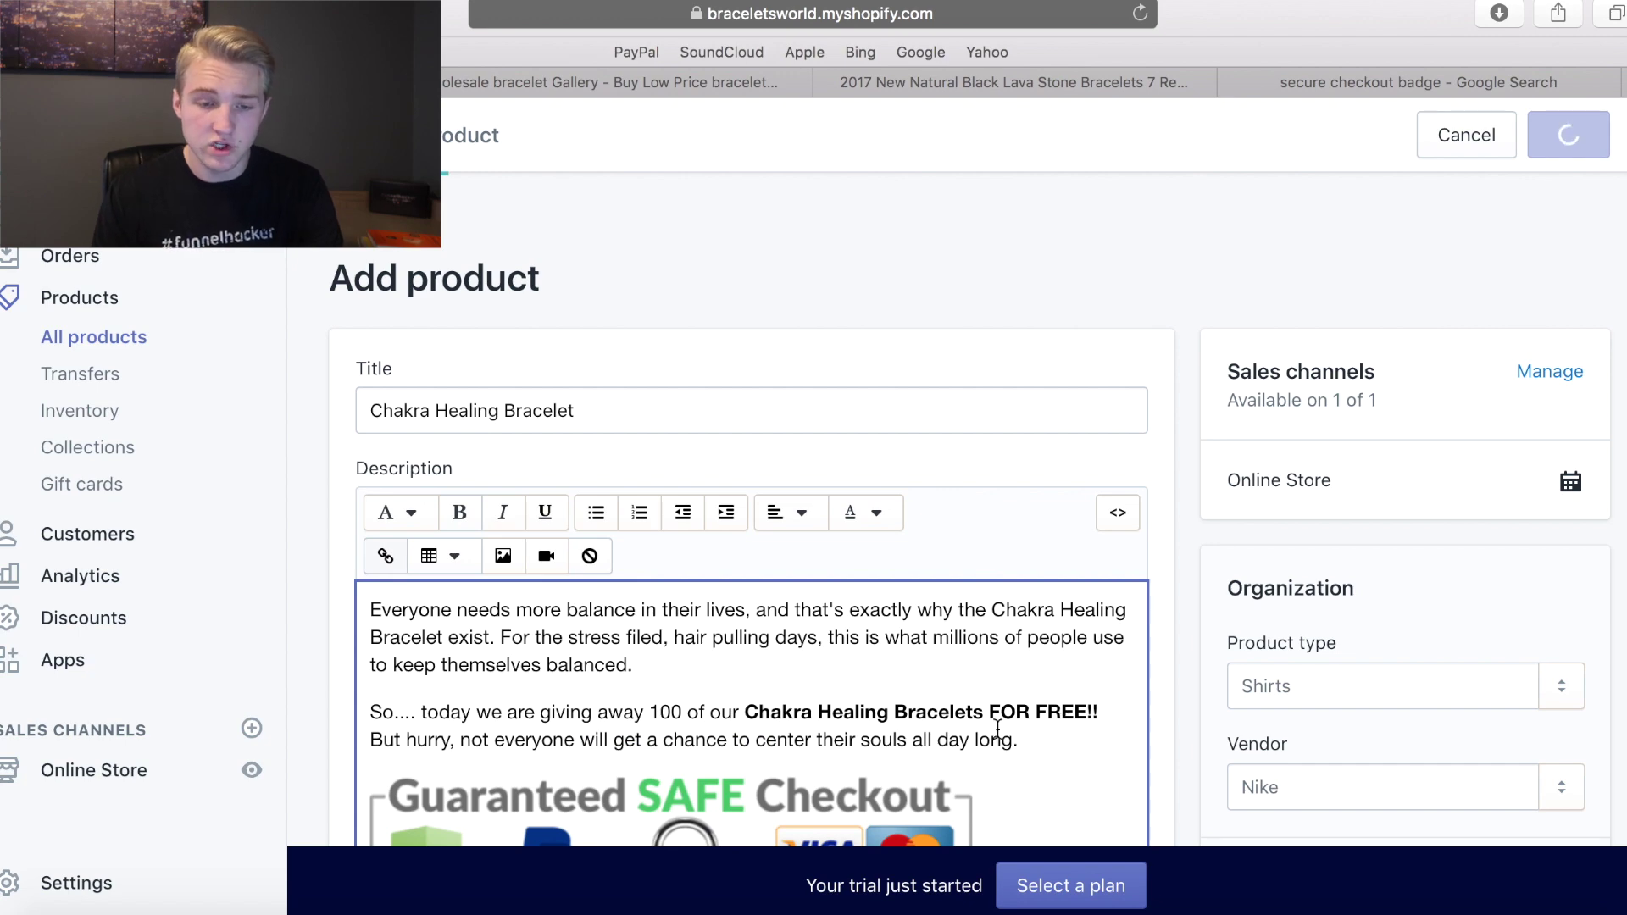
# Set the product's compare-at price to $32.99 and turn off charging taxes on it.
pyautogui.scroll(-3, 999, 731)
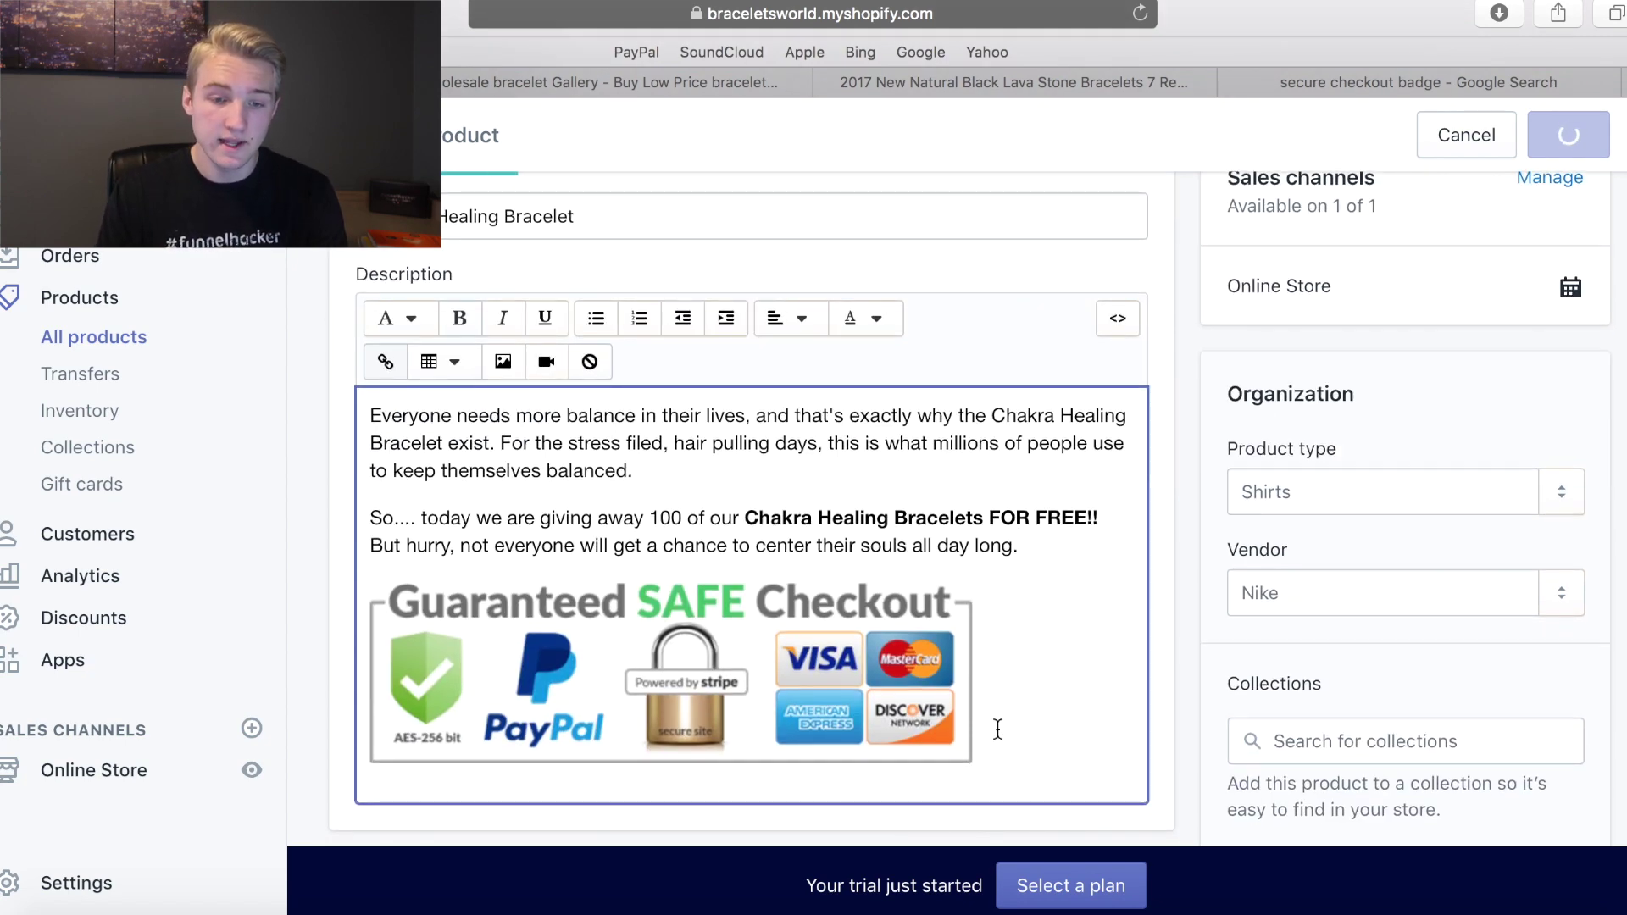
pyautogui.scroll(-10, 998, 730)
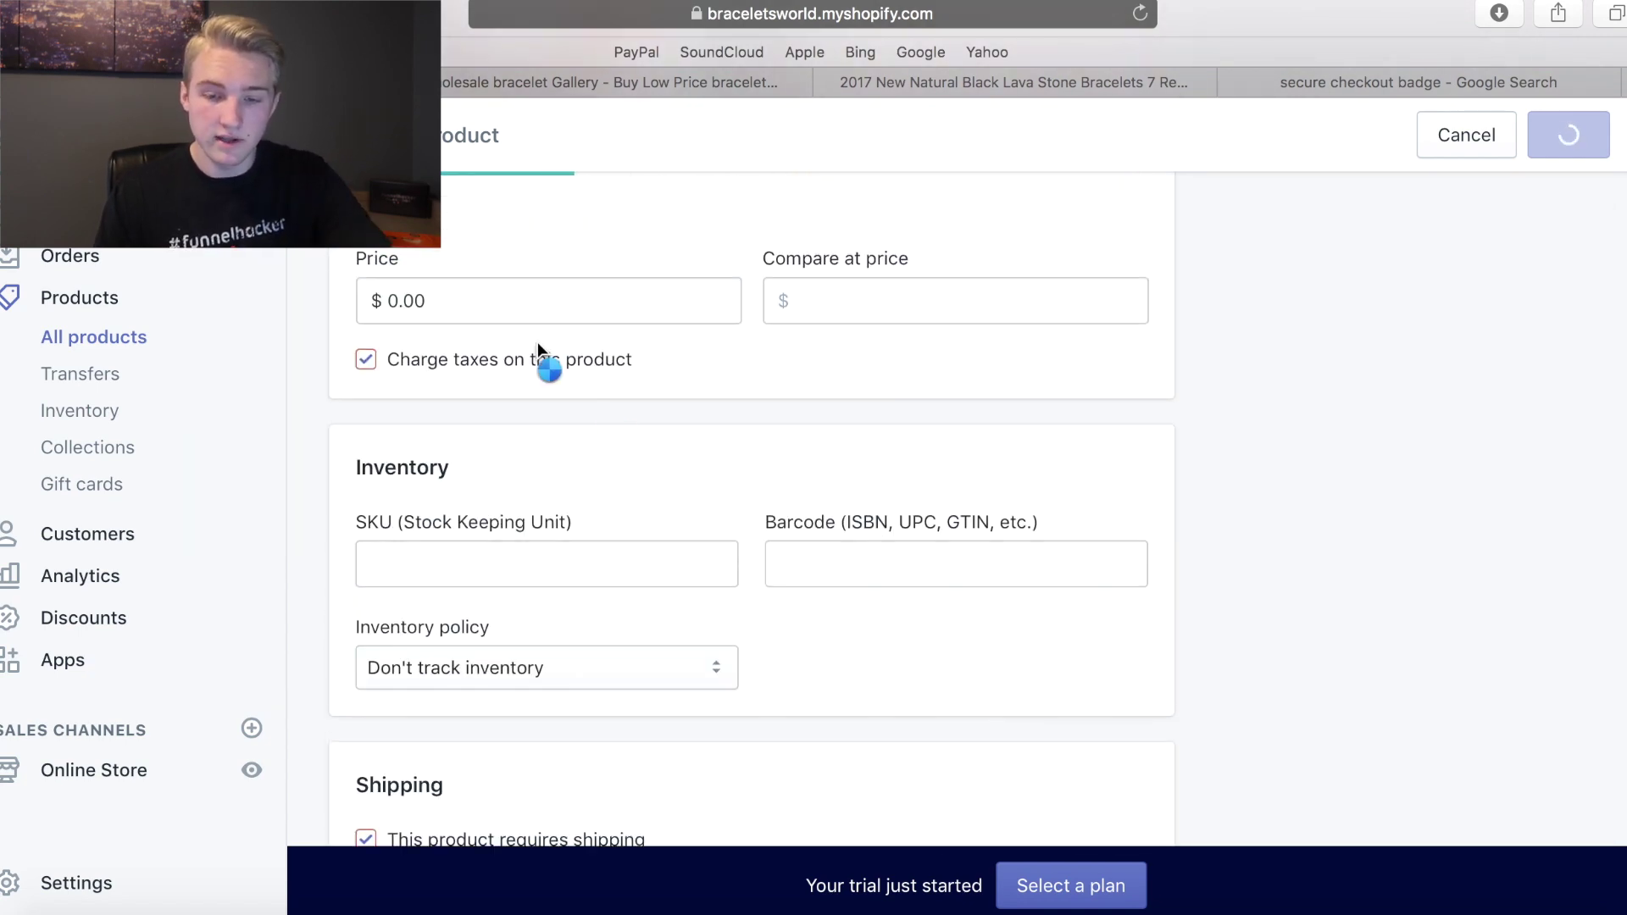
pyautogui.click(508, 291)
pyautogui.click(903, 327)
pyautogui.click(842, 294)
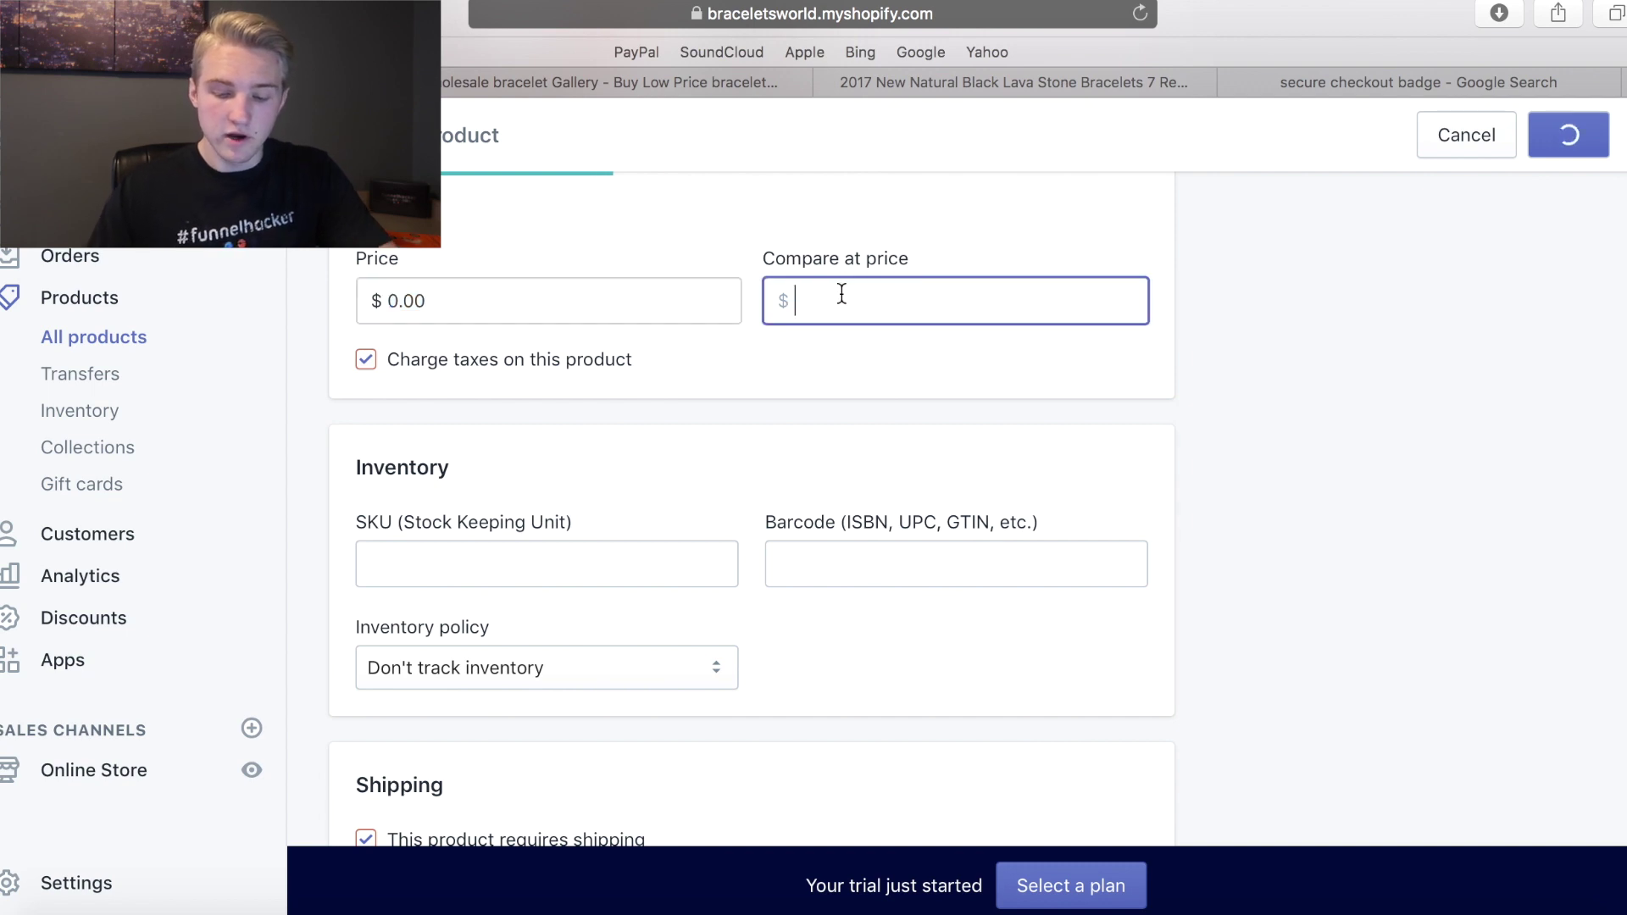
pyautogui.write('32.99')
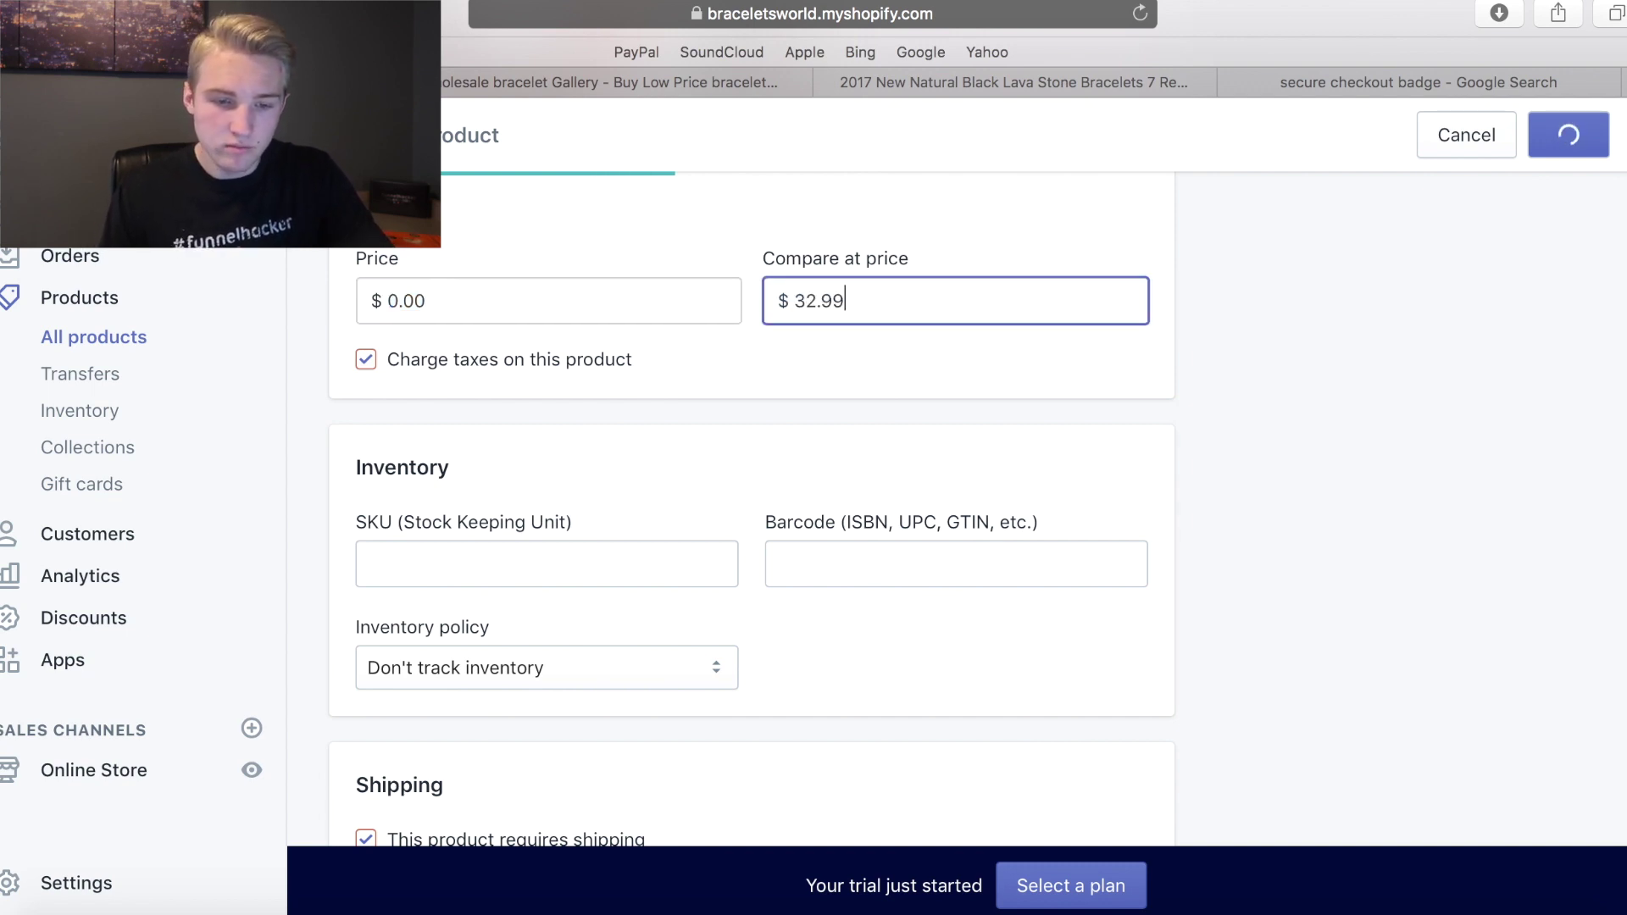
pyautogui.click(366, 361)
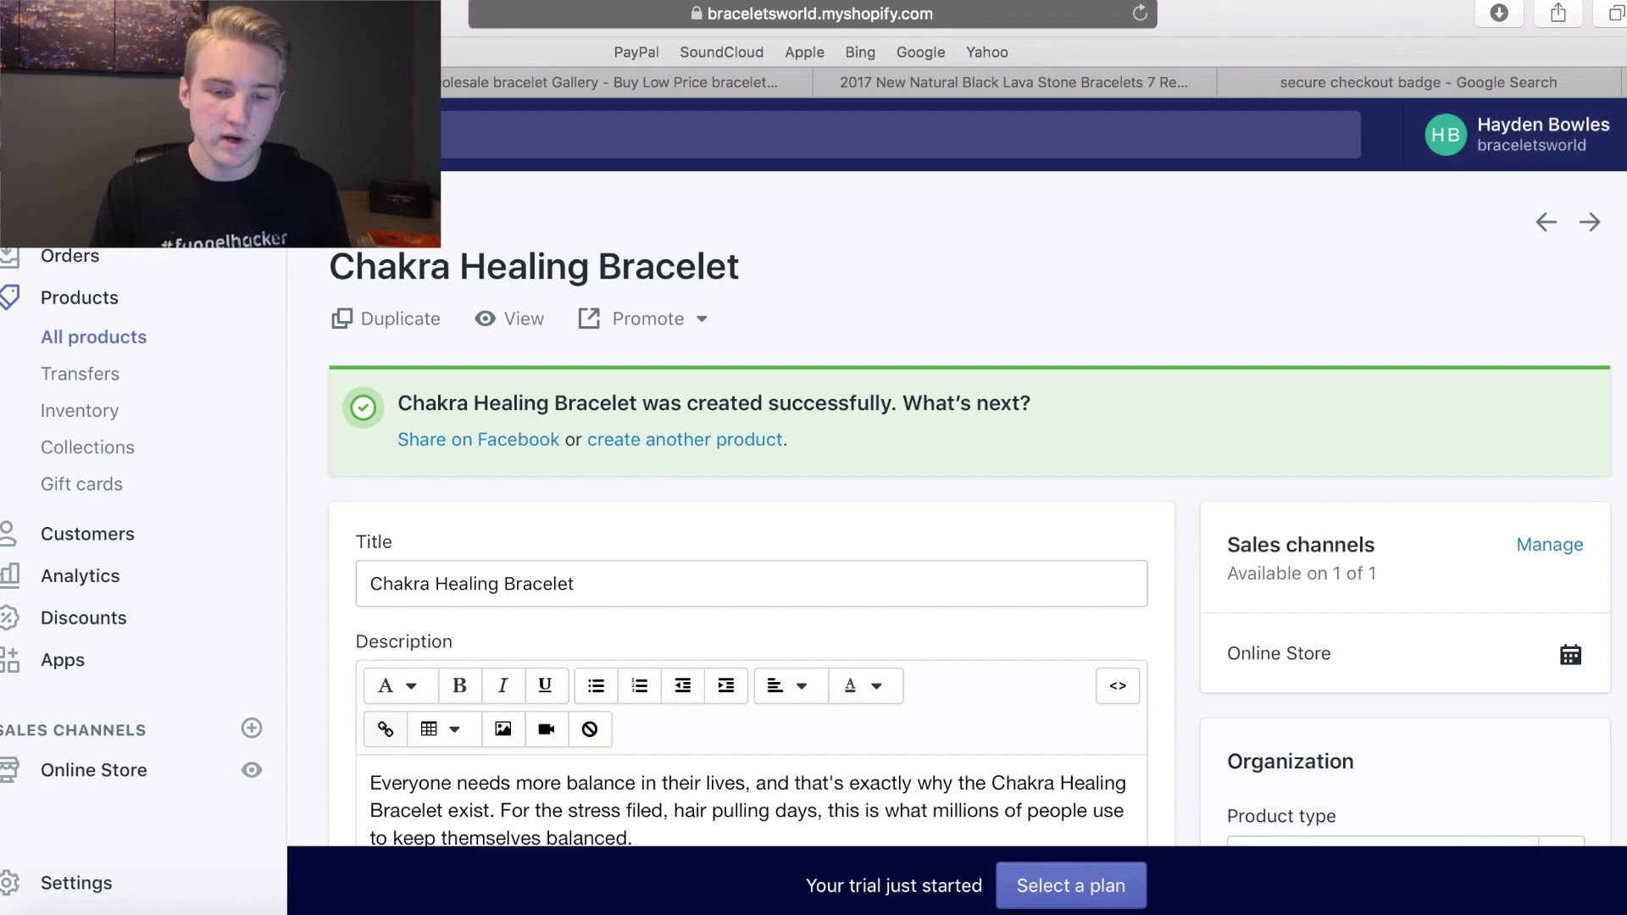
# Review the saved product's description, pricing, inventory and shipping settings.
pyautogui.scroll(-15, 970, 508)
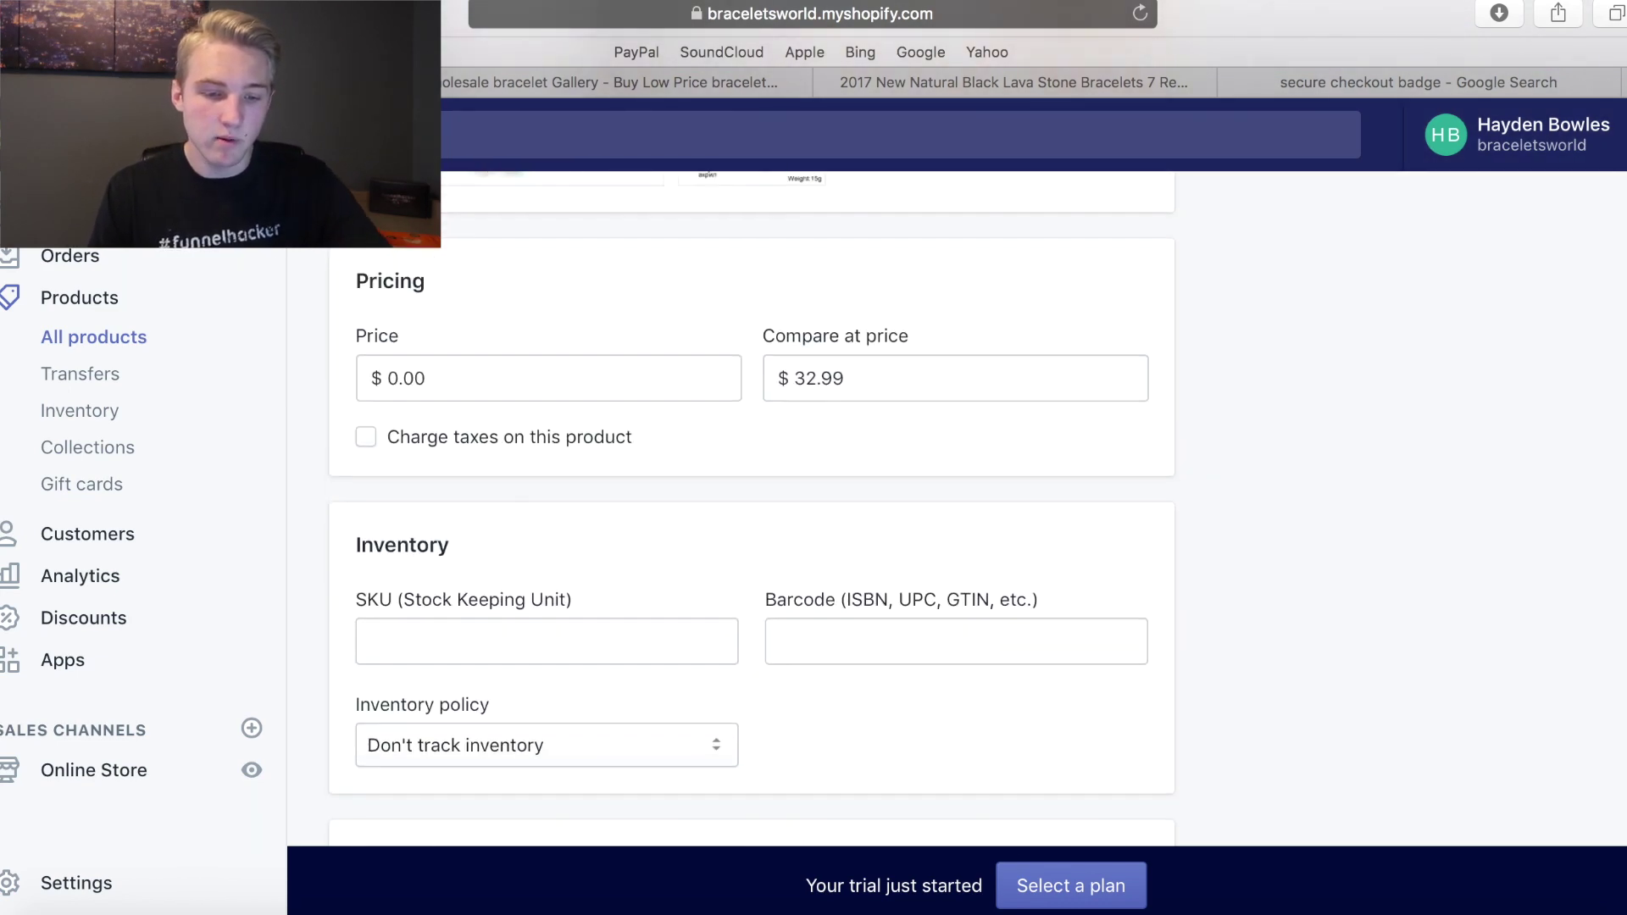
pyautogui.scroll(-5, 753, 508)
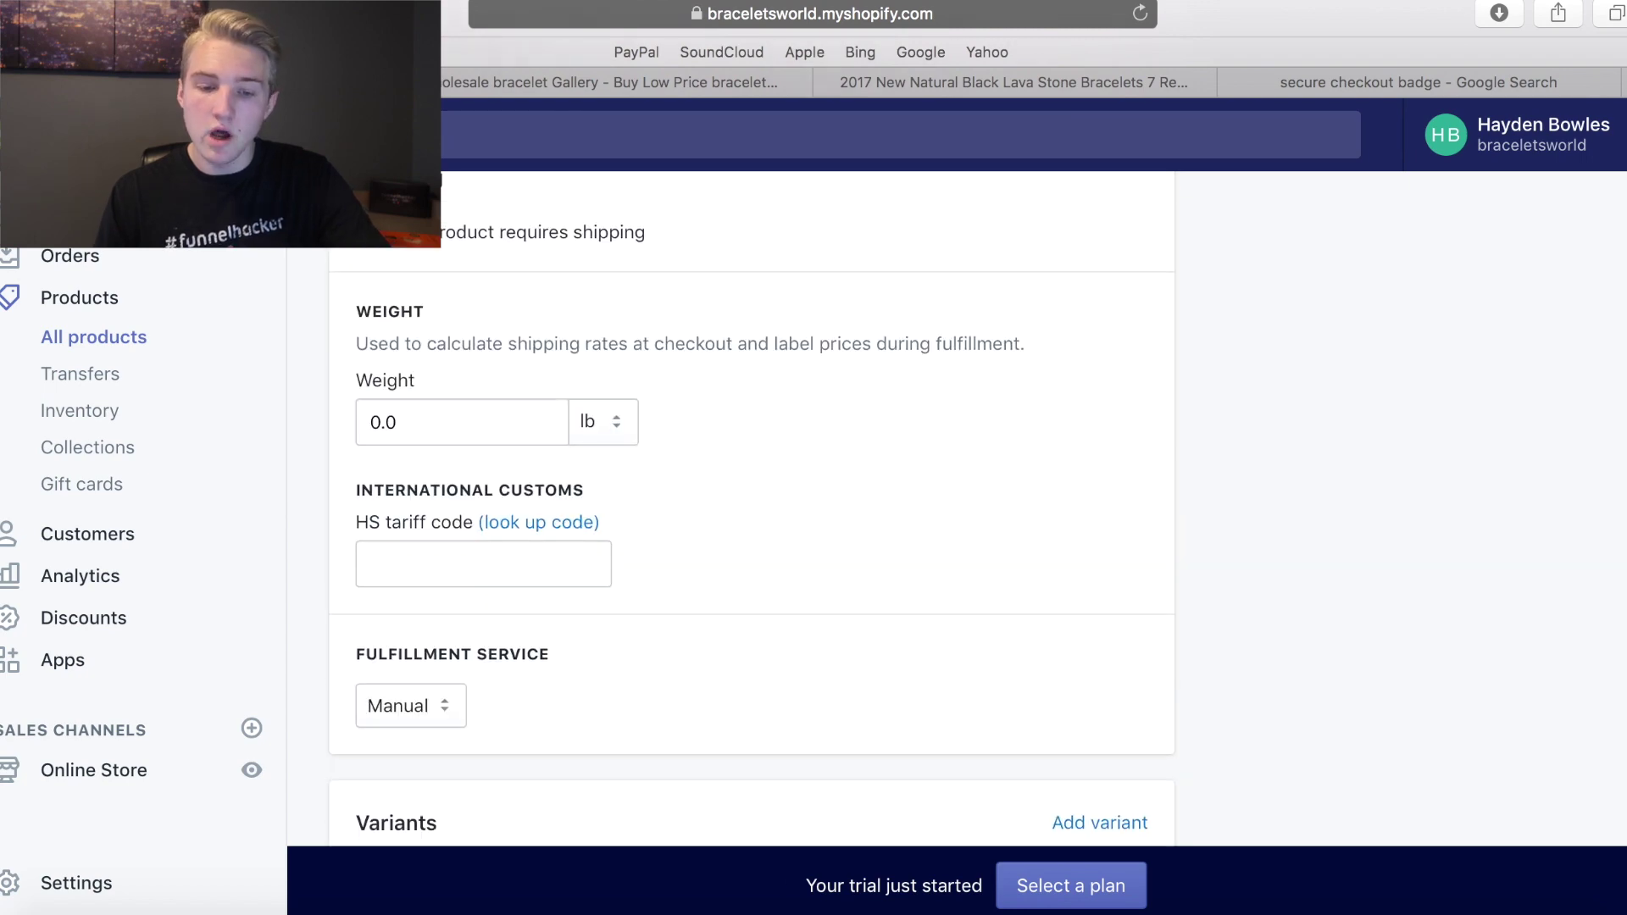
pyautogui.scroll(-3, 752, 508)
pyautogui.scroll(20, 752, 508)
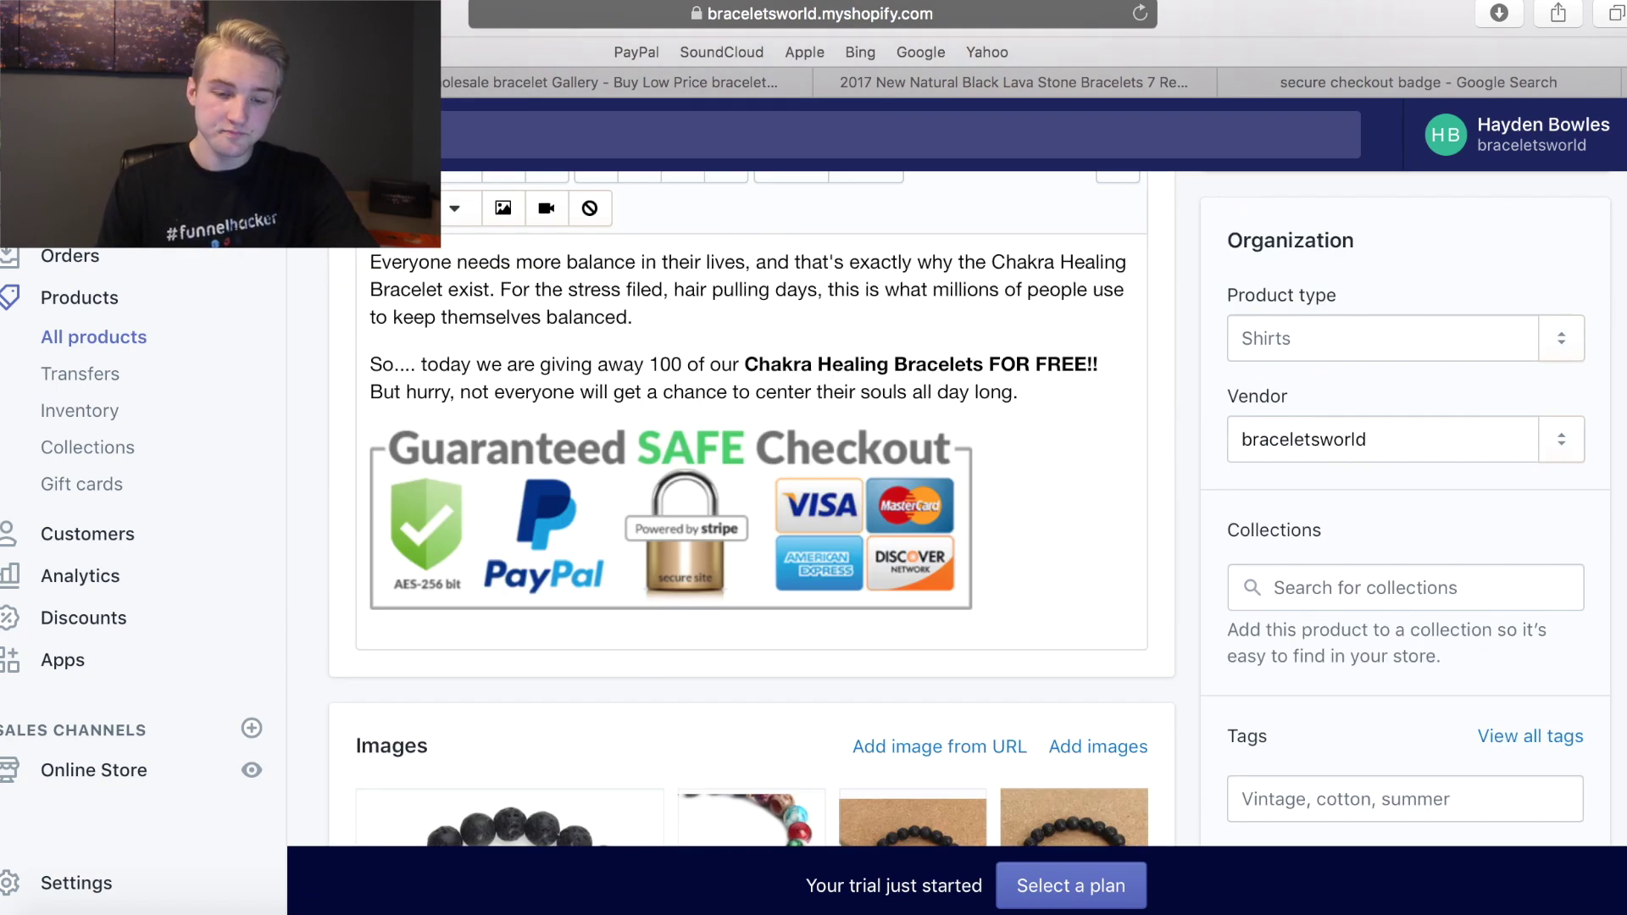
pyautogui.scroll(-5, 1070, 432)
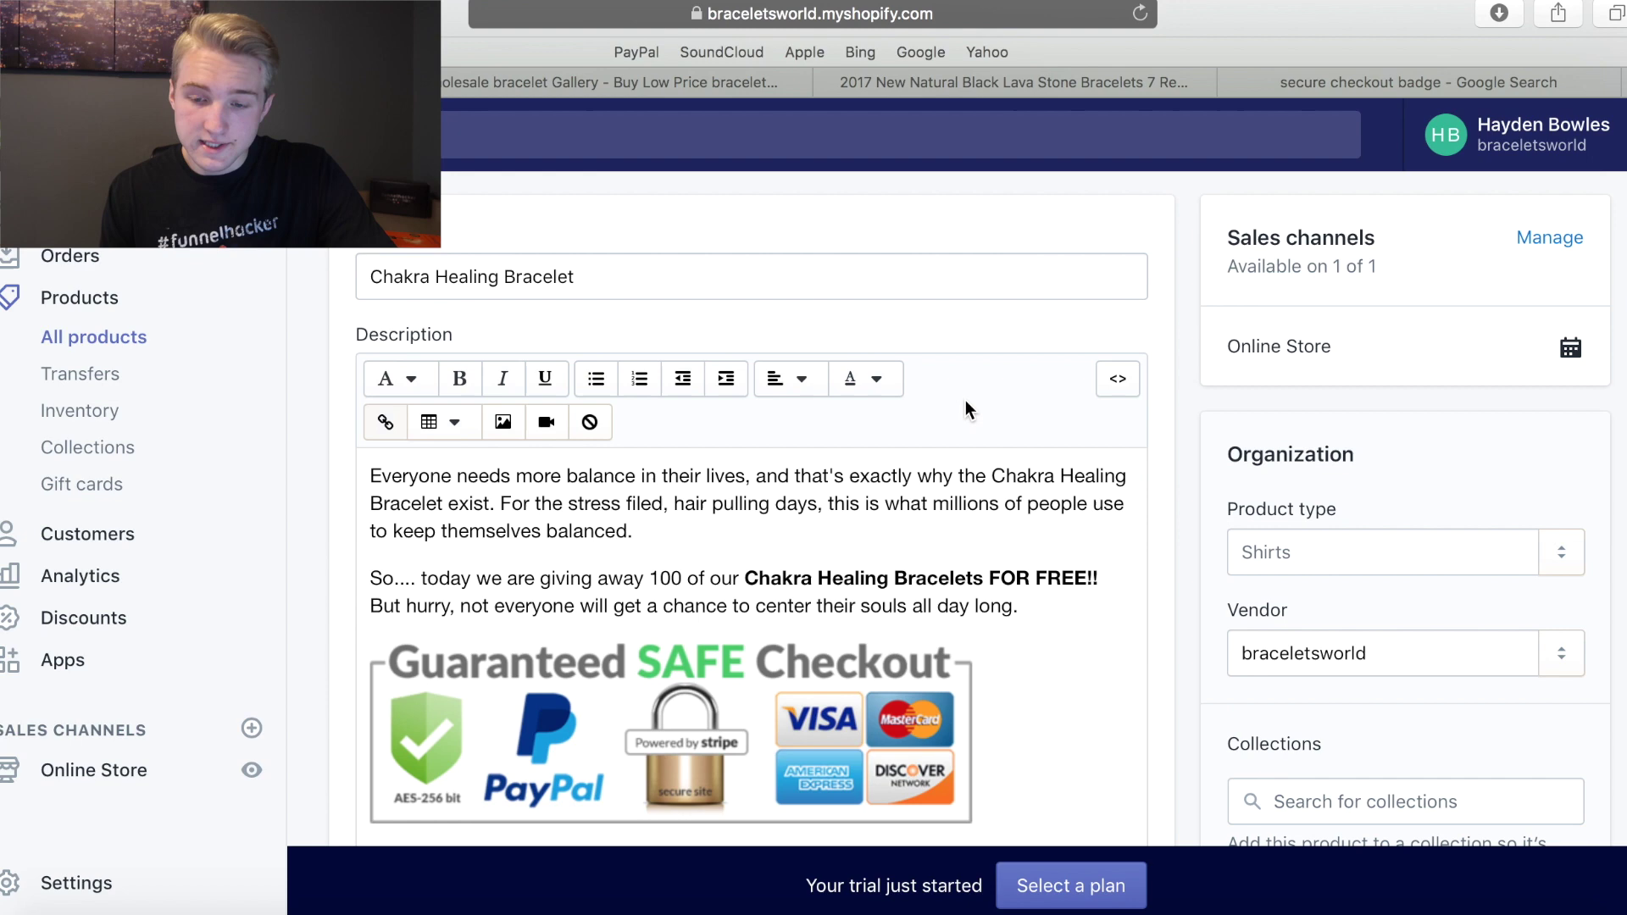